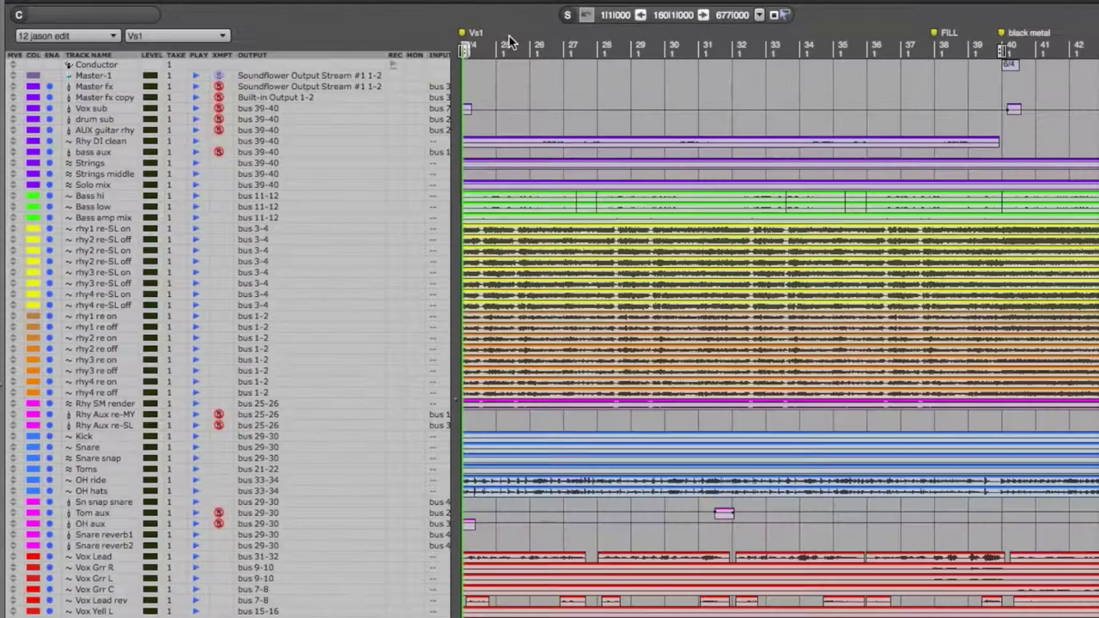
{"action": "left_click", "coordinate": [639, 230]}
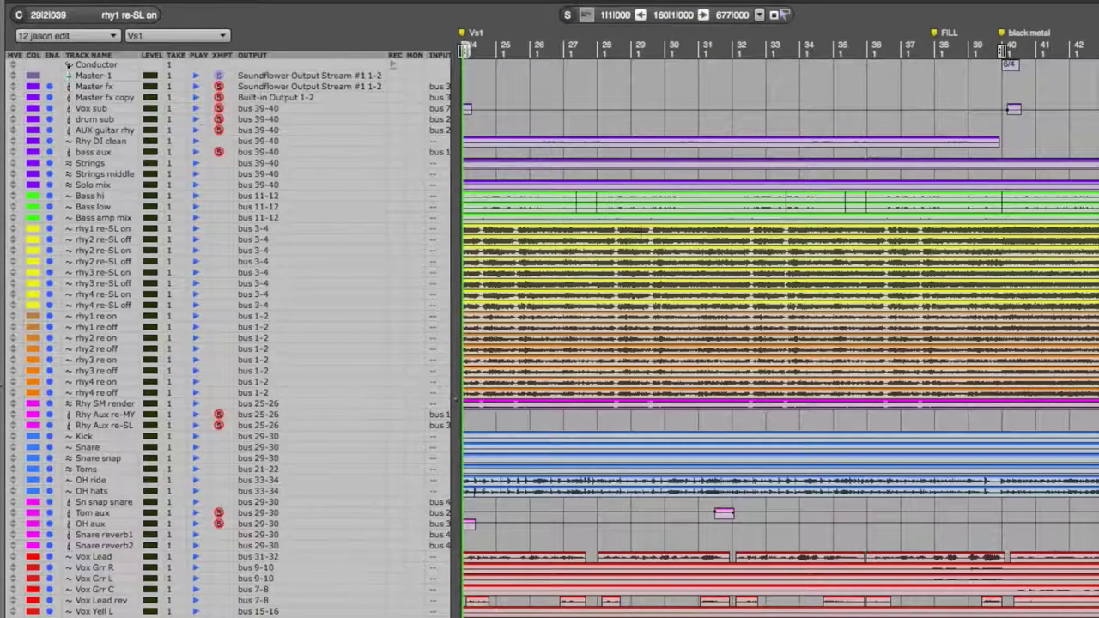
{"action": "left_click", "coordinate": [636, 230]}
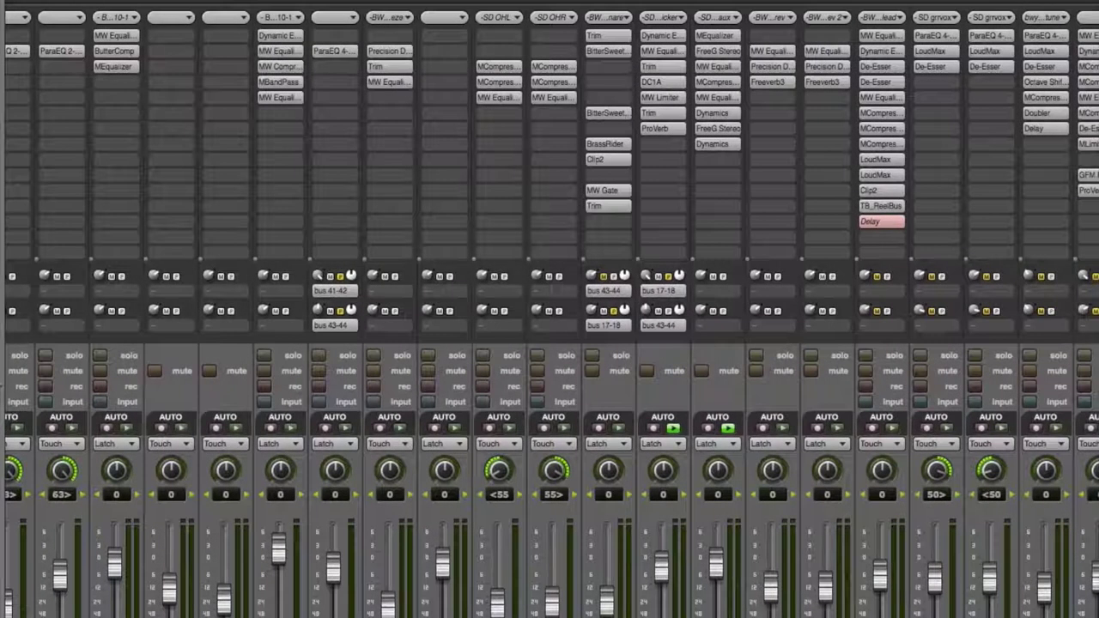
Step: Solo all the rhythm guitar channels in the mixer, from rhy1 re-SL on through Rhy SM render
{"action": "scroll", "coordinate": [549, 309], "scroll_direction": "left", "scroll_amount": 5}
{"action": "scroll", "coordinate": [550, 309], "scroll_direction": "right", "scroll_amount": 4}
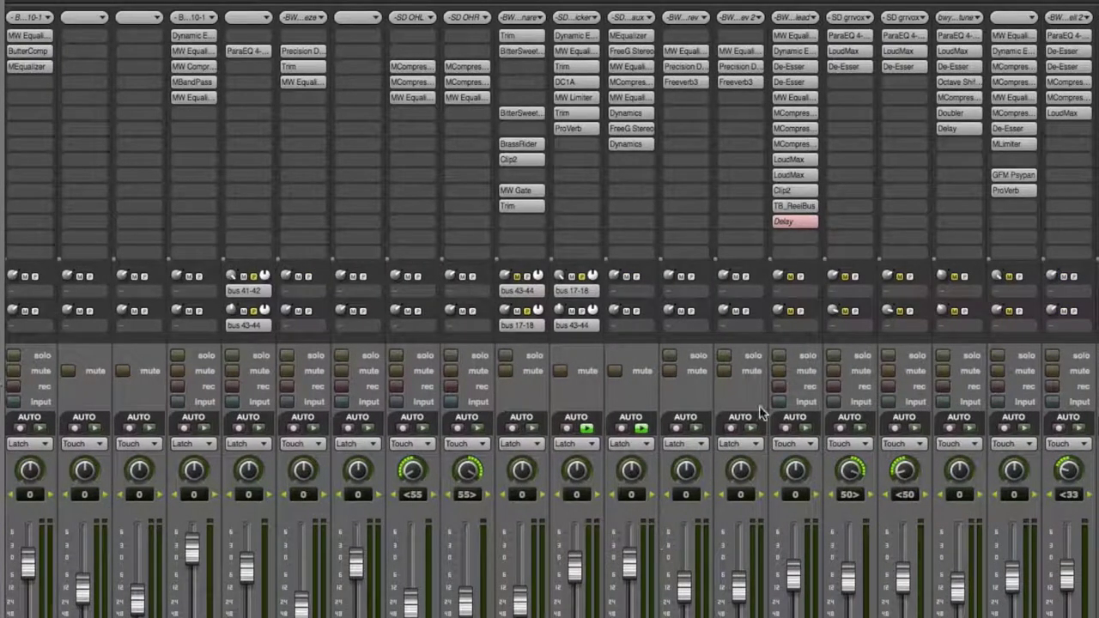
{"action": "scroll", "coordinate": [550, 343], "scroll_direction": "right", "scroll_amount": 10}
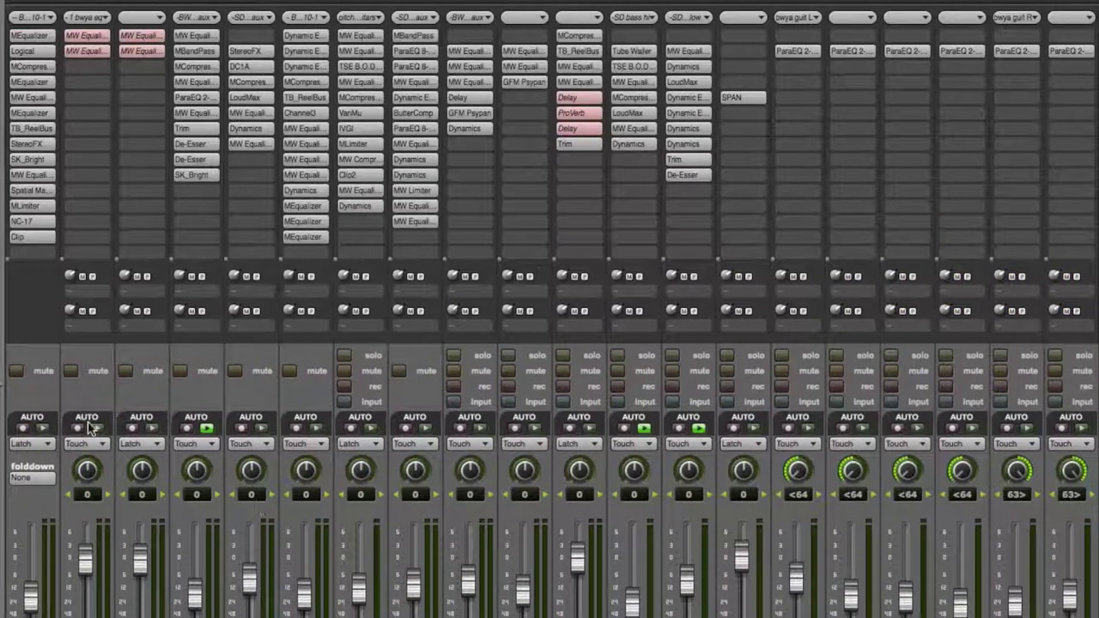
{"action": "scroll", "coordinate": [549, 343], "scroll_direction": "right", "scroll_amount": 10}
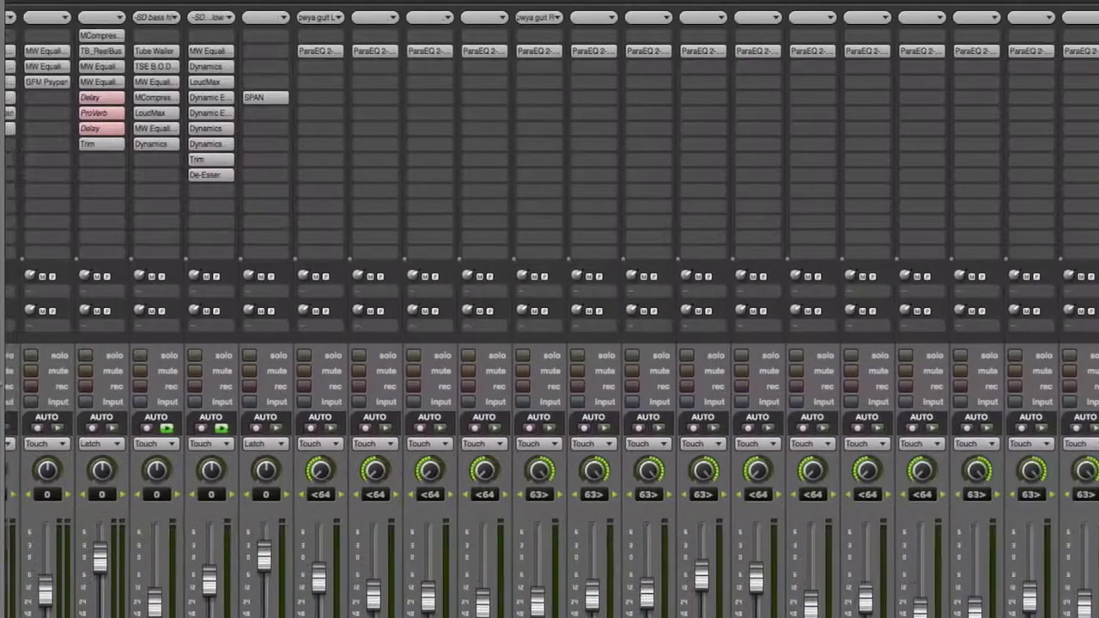
{"action": "scroll", "coordinate": [111, 373], "scroll_direction": "left", "scroll_amount": 2}
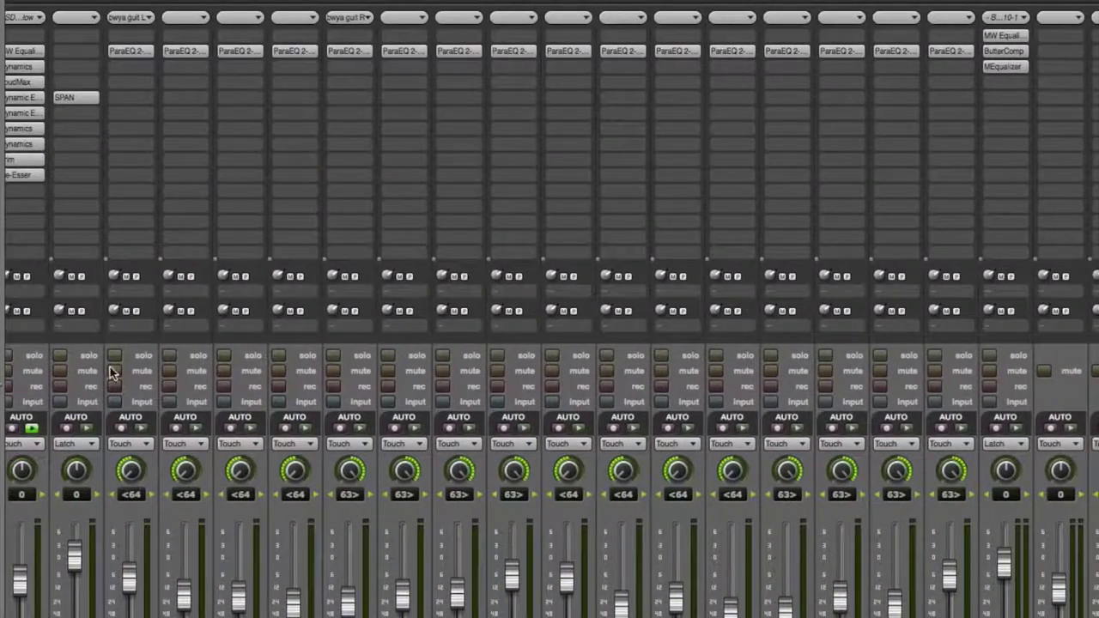
{"action": "left_click", "coordinate": [114, 356]}
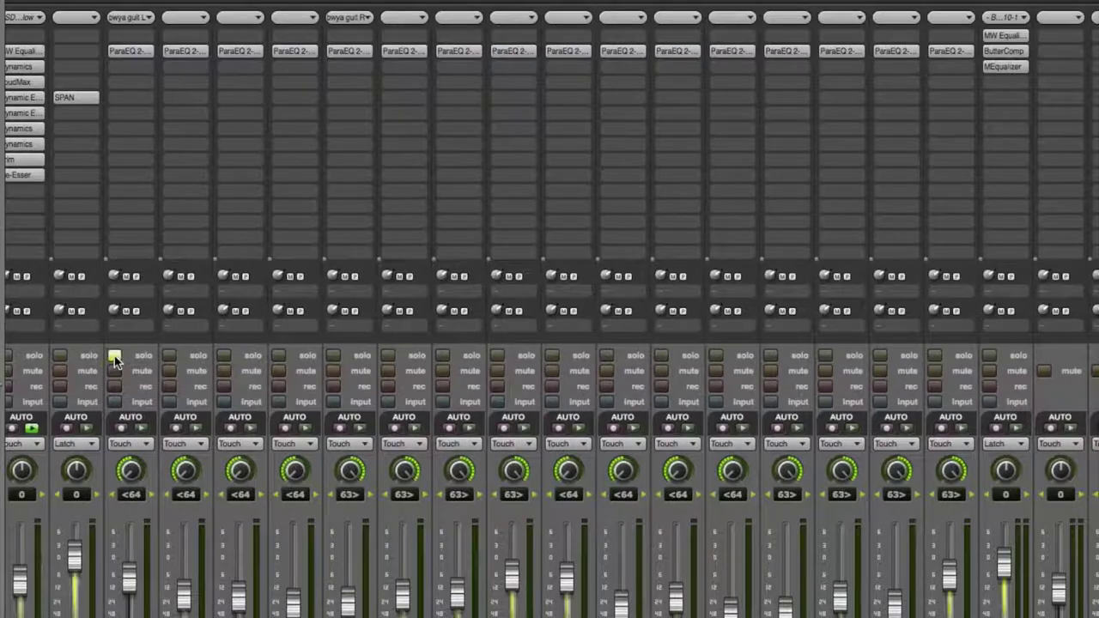
{"action": "left_click", "coordinate": [184, 357]}
{"action": "left_click_drag", "start_coordinate": [185, 357], "coordinate": [989, 356]}
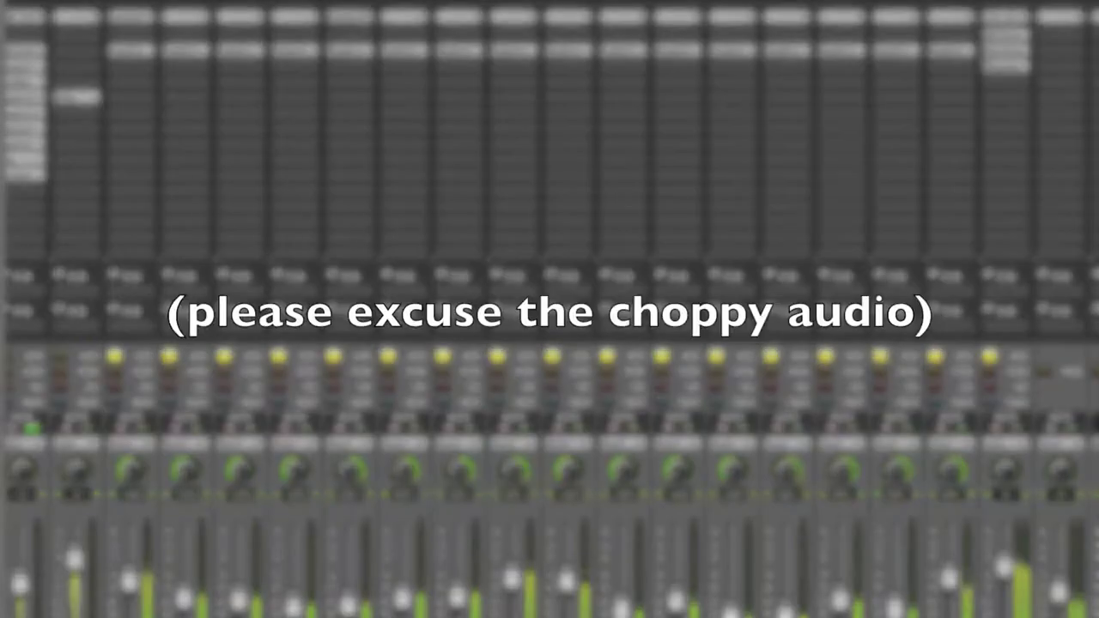
Step: Review the mixer's channel strips and level meters while the soloed guitars play
{"action": "scroll", "coordinate": [550, 309], "scroll_direction": "right", "scroll_amount": 5}
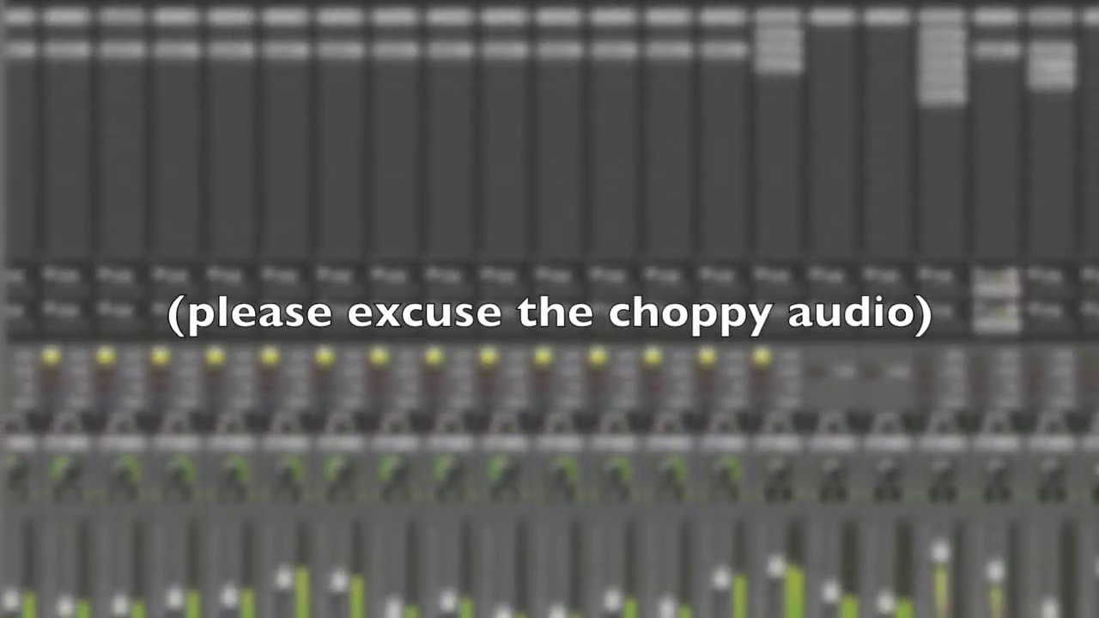
{"action": "scroll", "coordinate": [550, 309], "scroll_direction": "left", "scroll_amount": 3}
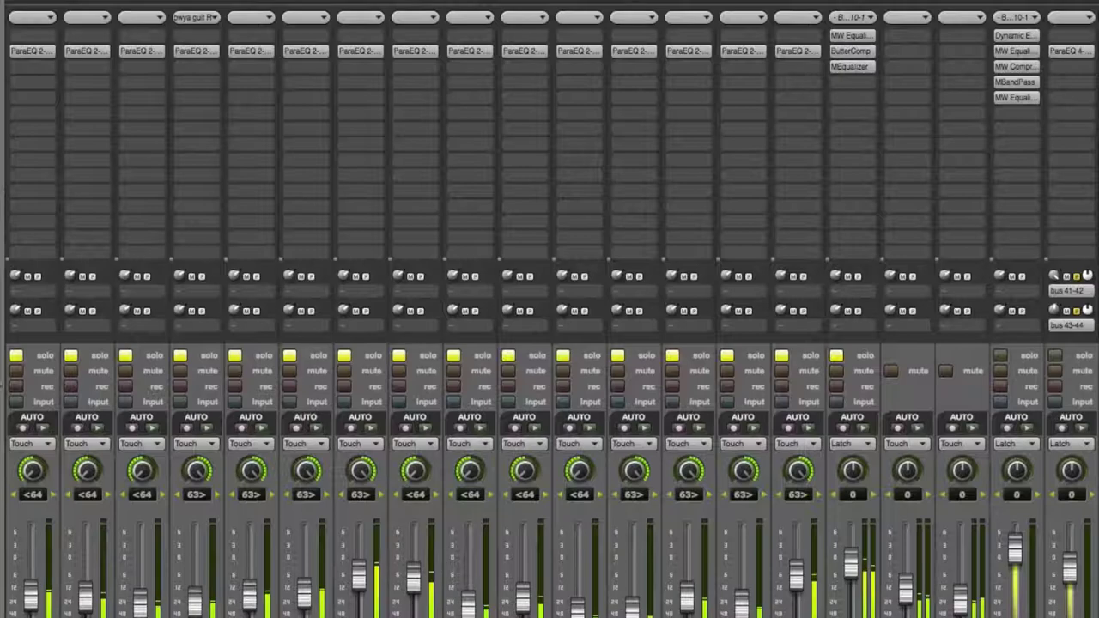
{"action": "scroll", "coordinate": [549, 309], "scroll_direction": "left", "scroll_amount": 10}
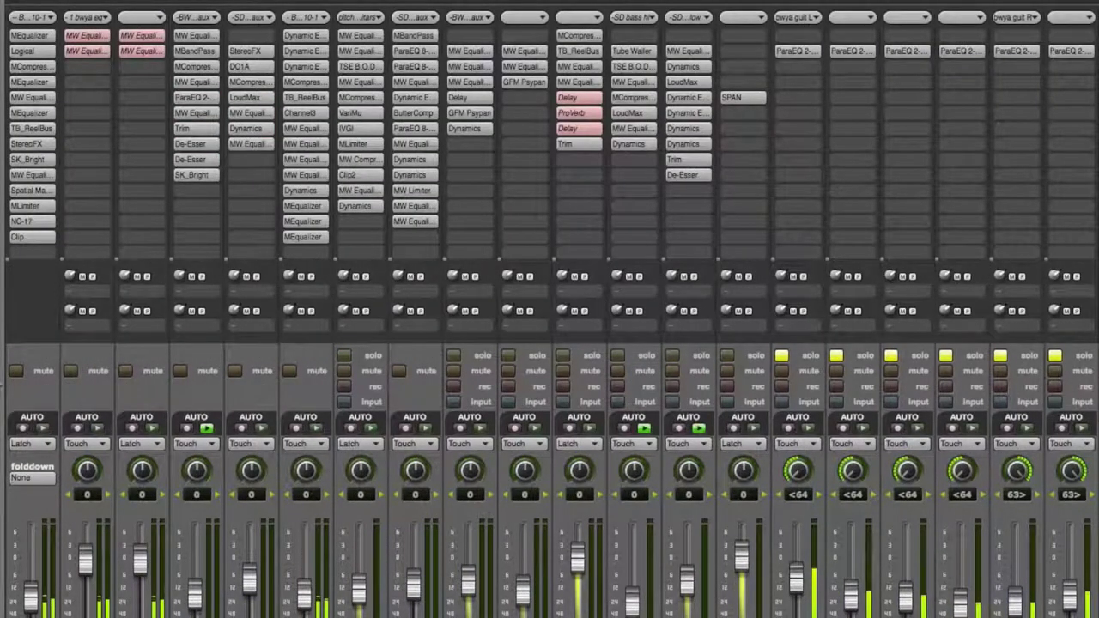
{"action": "scroll", "coordinate": [549, 309], "scroll_direction": "right", "scroll_amount": 5}
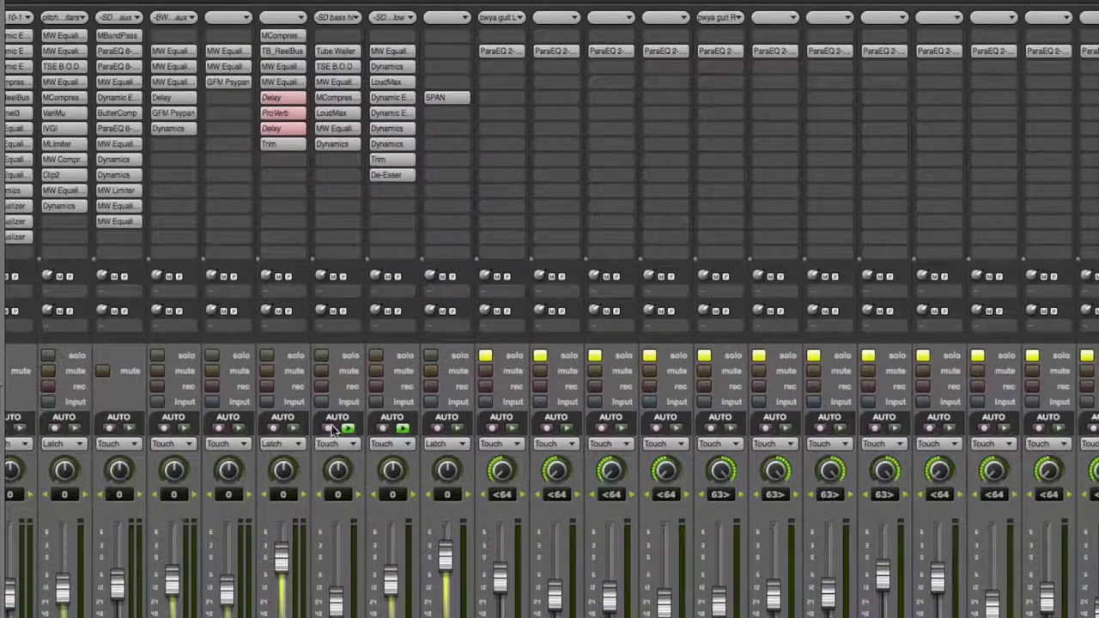
Step: Check the output bus assignment of the Bass hi track in the track list, leaving it as is
{"action": "key", "text": "super+equal"}
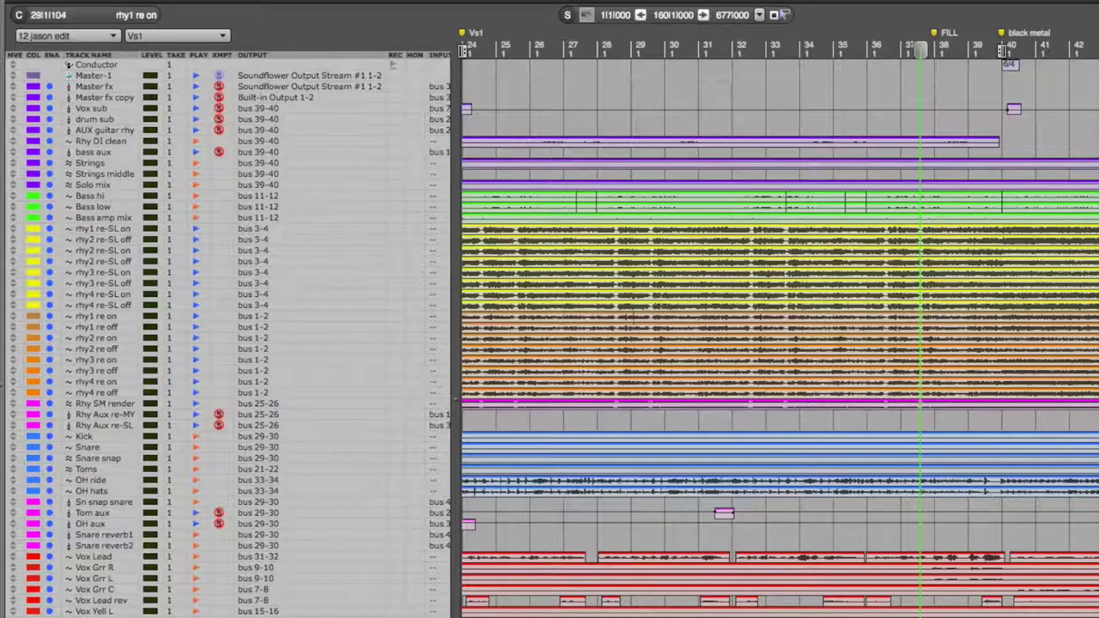
{"action": "left_click", "coordinate": [633, 321]}
{"action": "double_click", "coordinate": [632, 321]}
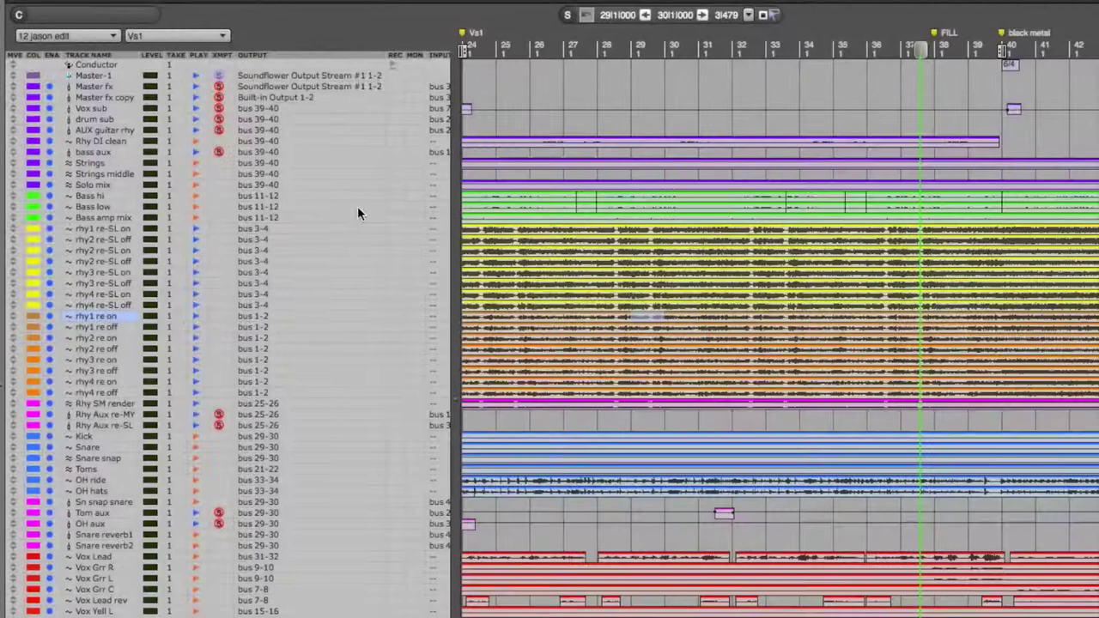
{"action": "left_click", "coordinate": [344, 196]}
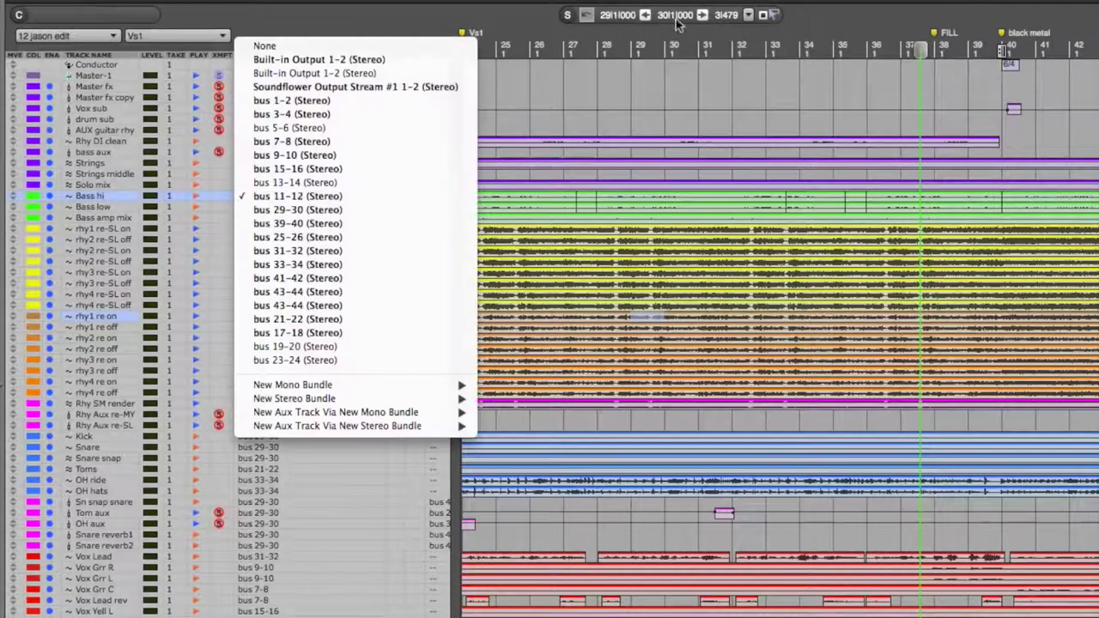
{"action": "key", "text": "Escape"}
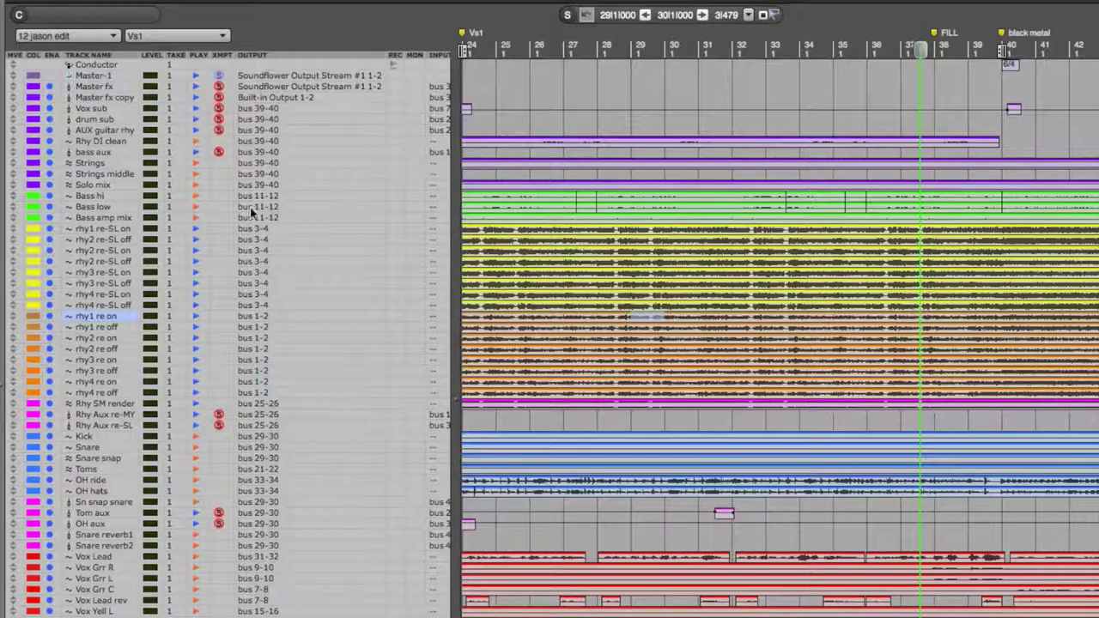
Step: Move the SPAN analyzer from the Bass amp mix channel to the first insert slot of Bass hi and open it
{"action": "key", "text": "super+equal"}
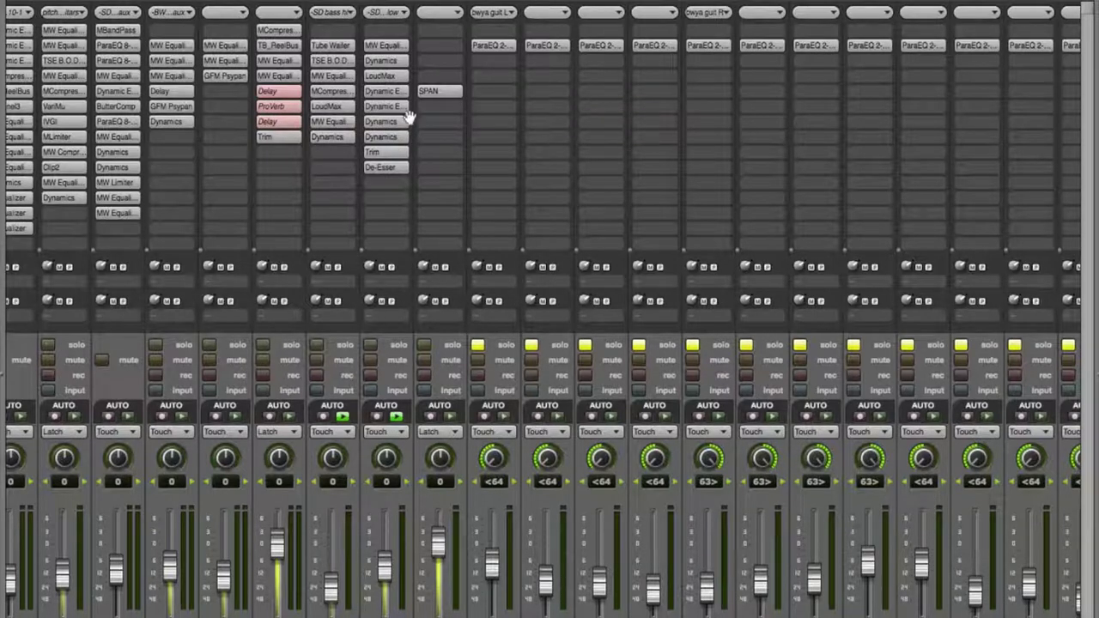
{"action": "left_click_drag", "start_coordinate": [433, 89], "coordinate": [328, 27]}
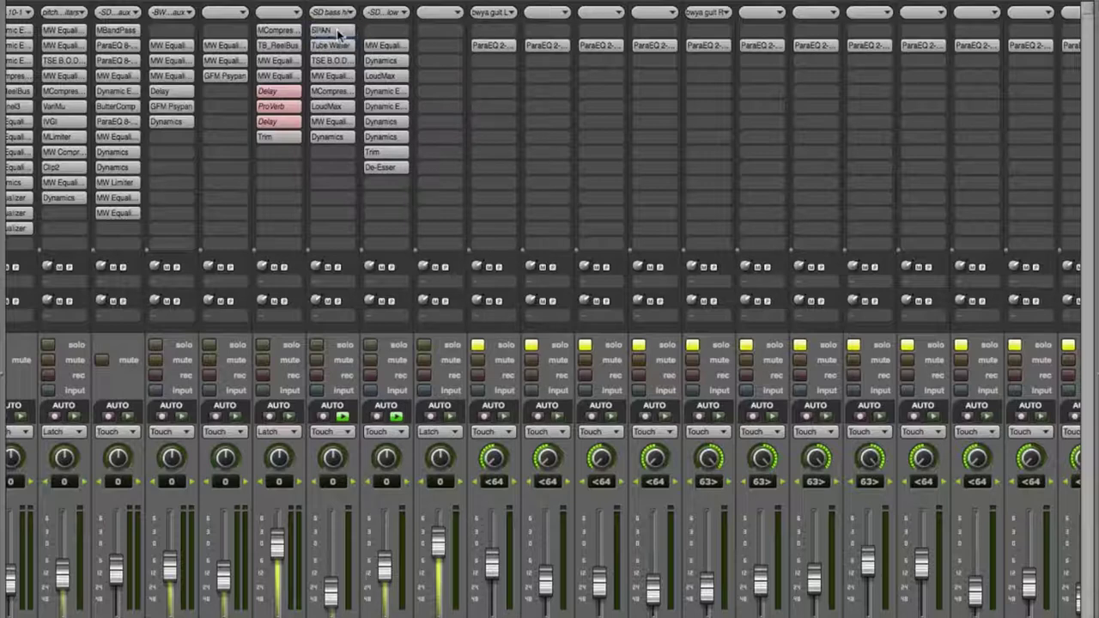
{"action": "left_click", "coordinate": [330, 29]}
{"action": "left_click_drag", "start_coordinate": [736, 136], "coordinate": [650, 125]}
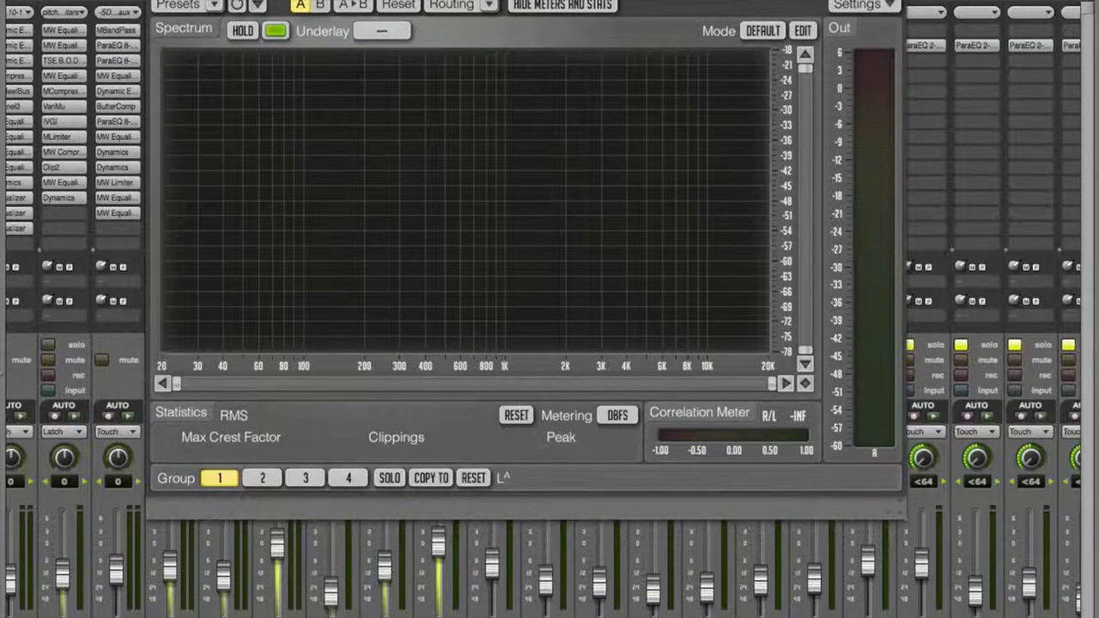
Step: Close the analyzer and solo only the Bass hi, Bass low and Bass amp mix channels
{"action": "key", "text": "super+w"}
{"action": "left_click", "coordinate": [316, 345]}
{"action": "left_click", "coordinate": [370, 345]}
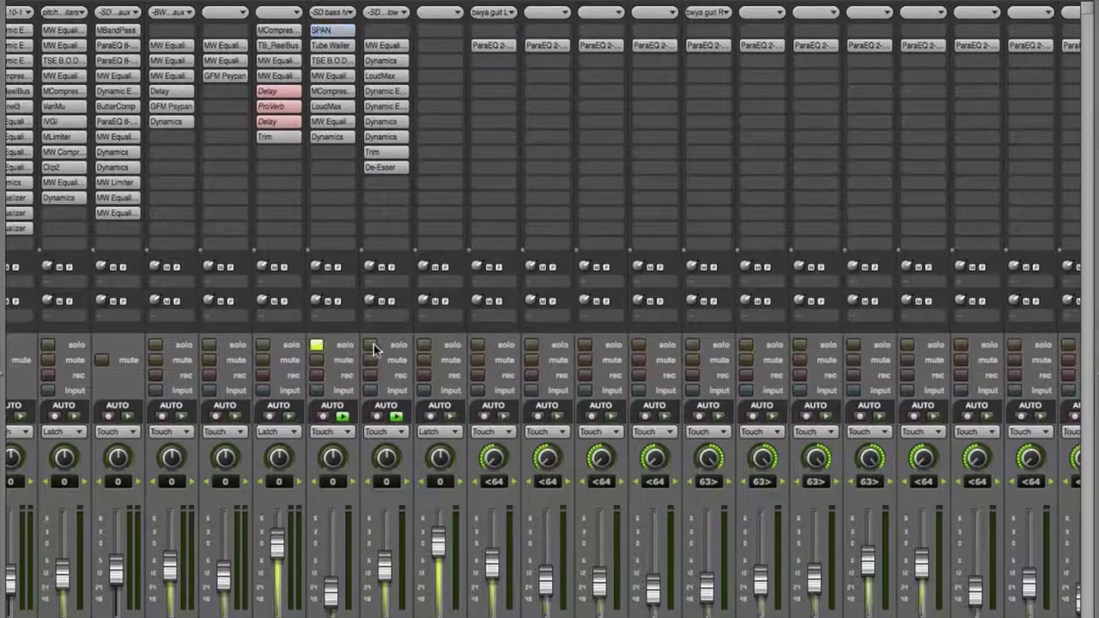
{"action": "left_click", "coordinate": [424, 345]}
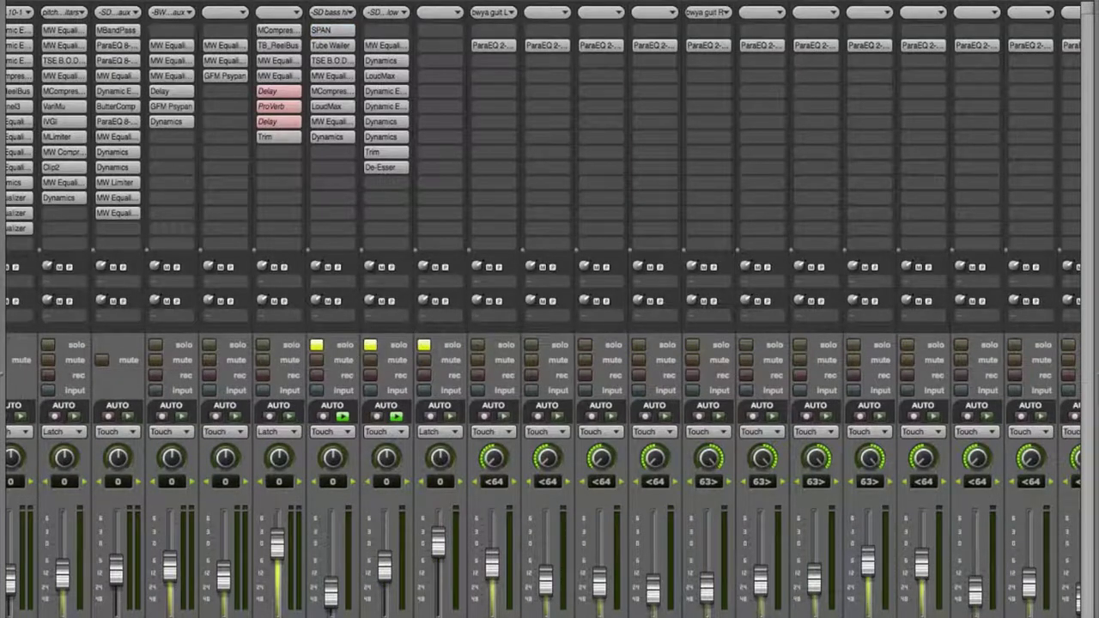
Step: Play the soloed bass tracks and examine the Bass hi frequency spectrum in SPAN
{"action": "left_click", "coordinate": [334, 30]}
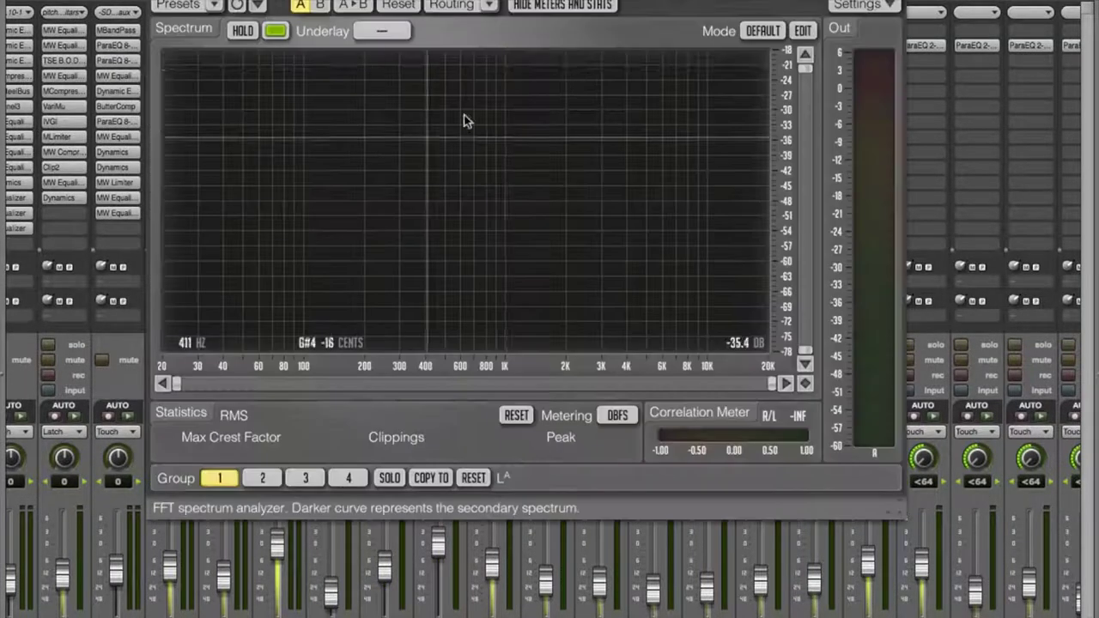
{"action": "key", "text": "space"}
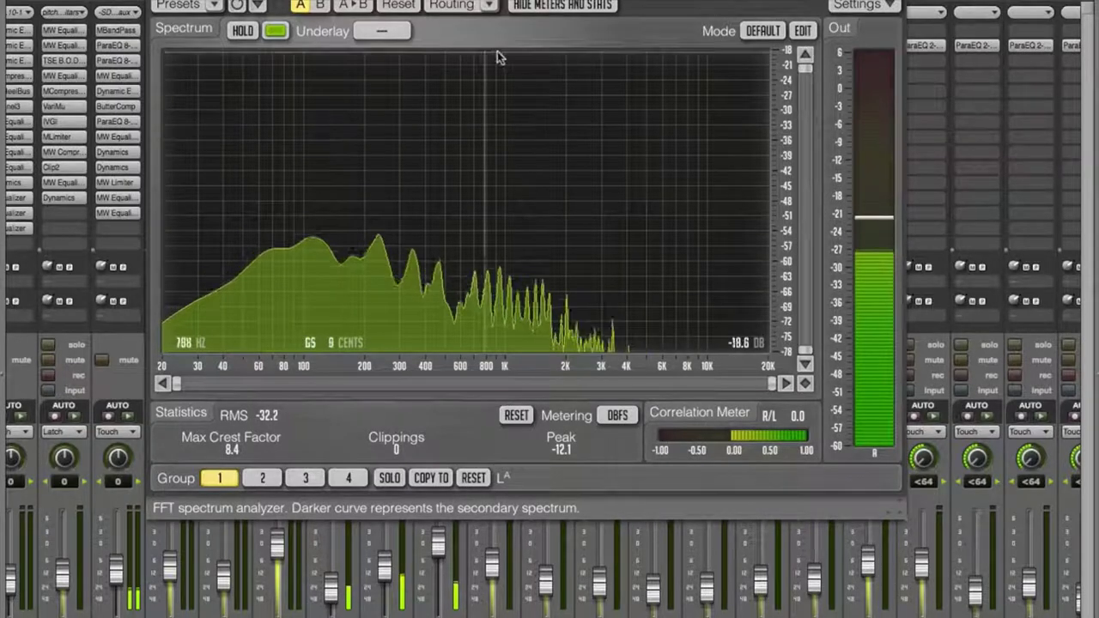
{"action": "key", "text": "space"}
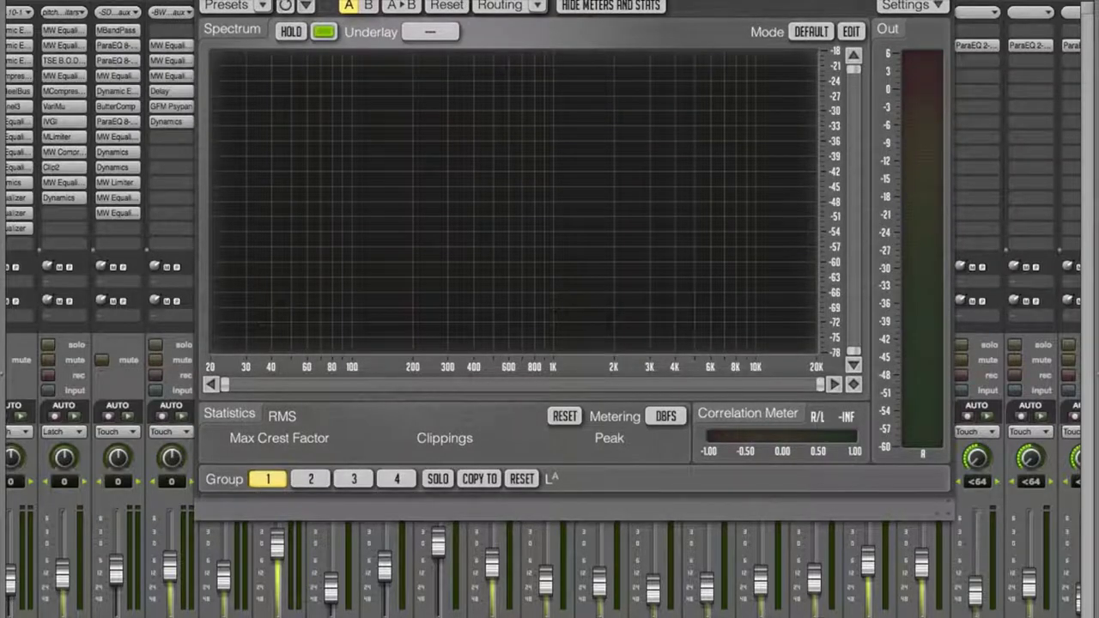
Step: Remove SPAN from the first insert slot of Bass hi and insert an MW Equalizer there
{"action": "key", "text": "super+w"}
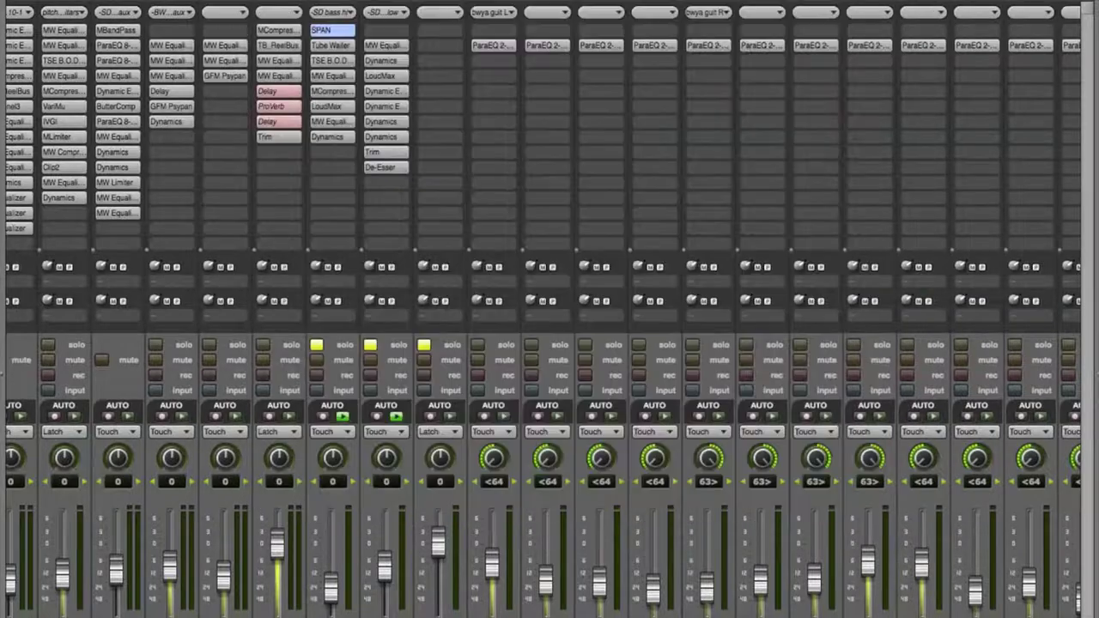
{"action": "left_click", "coordinate": [331, 29]}
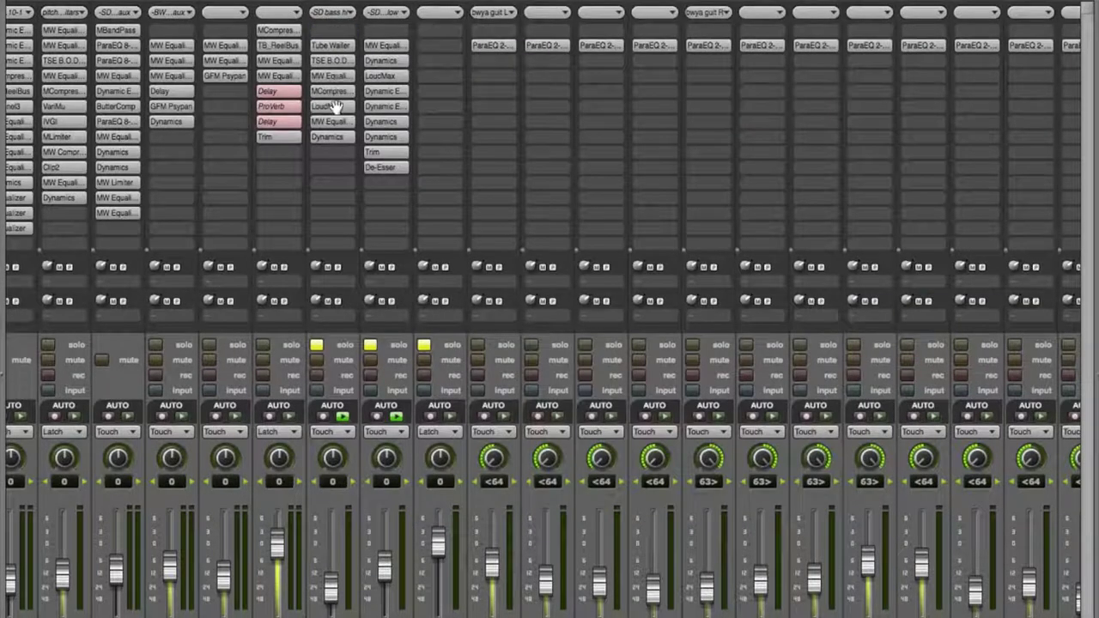
{"action": "left_click", "coordinate": [333, 31]}
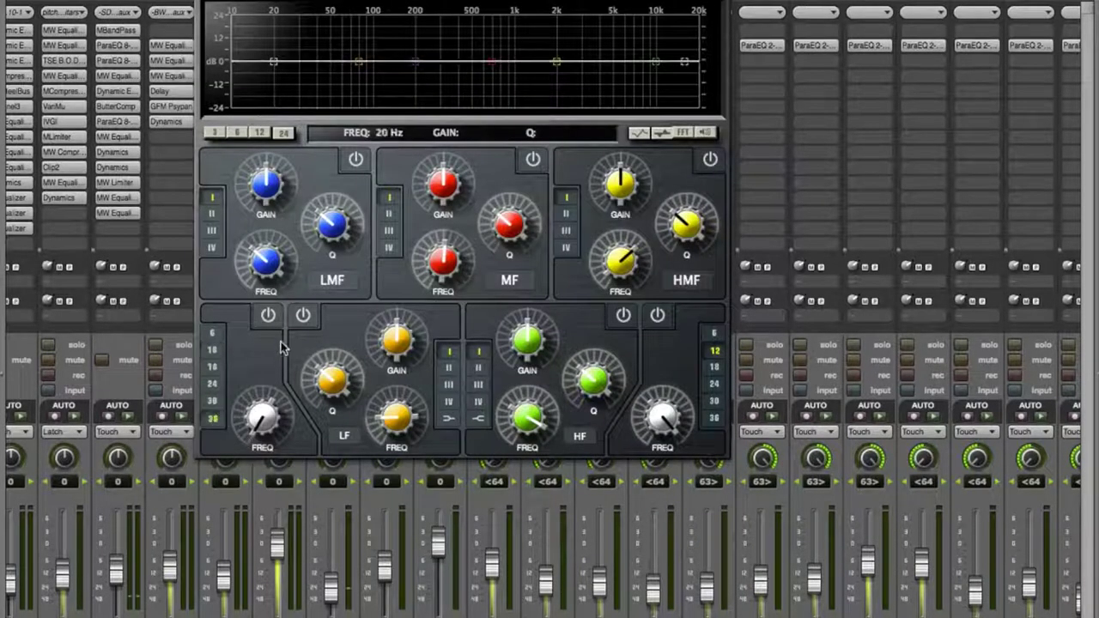
Step: Enable the equalizer's high-pass filter at about 39 Hz and turn on the FFT display during playback
{"action": "left_click", "coordinate": [268, 315]}
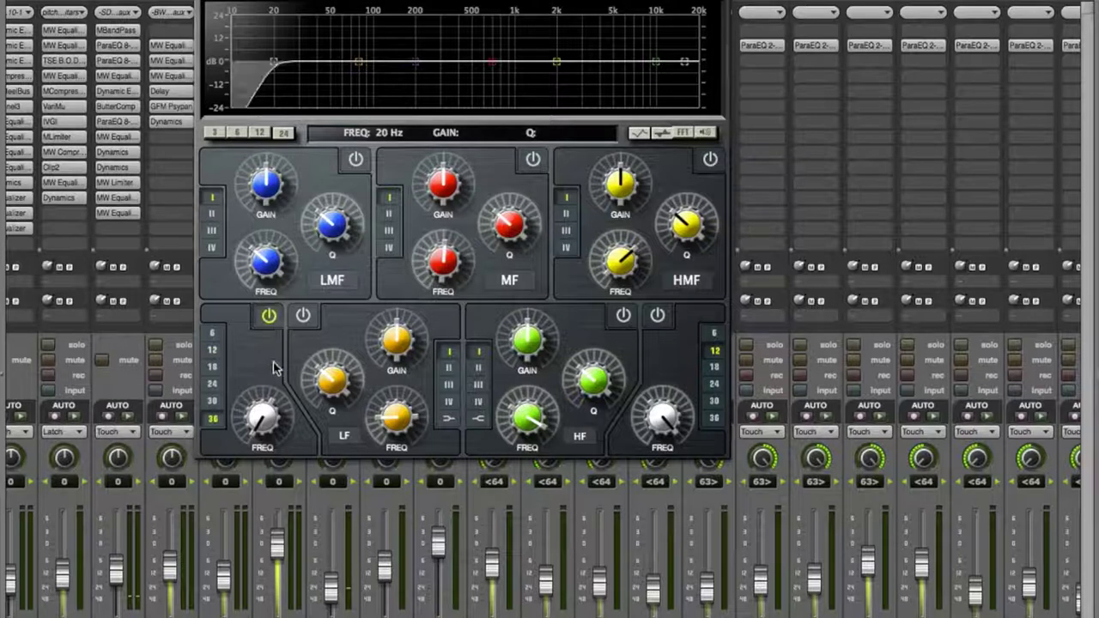
{"action": "left_click_drag", "start_coordinate": [274, 62], "coordinate": [315, 65]}
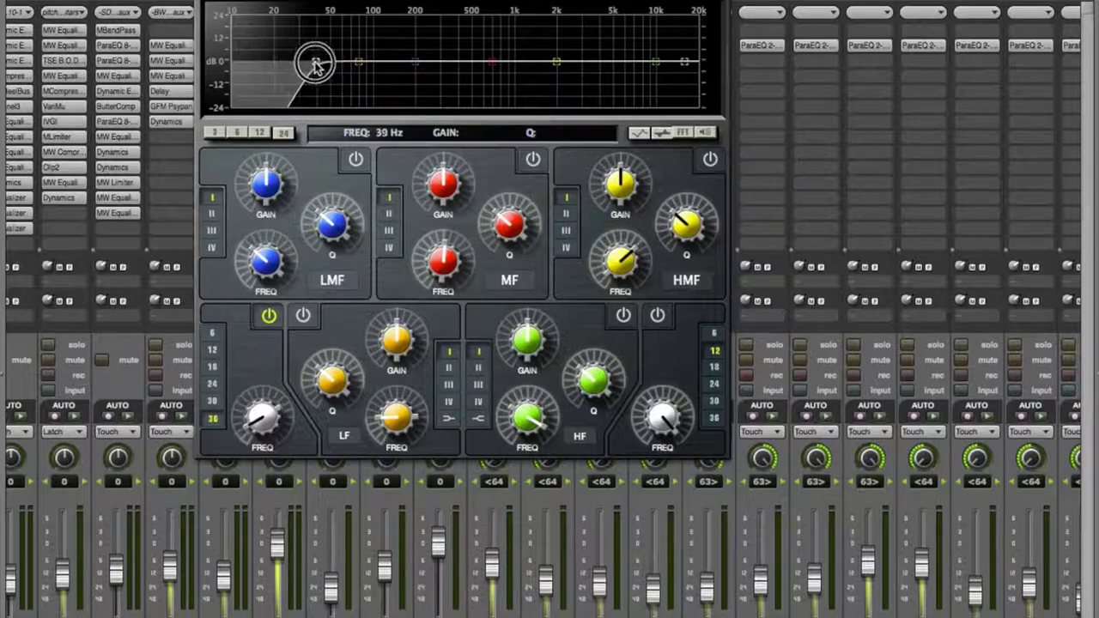
{"action": "left_click", "coordinate": [682, 133]}
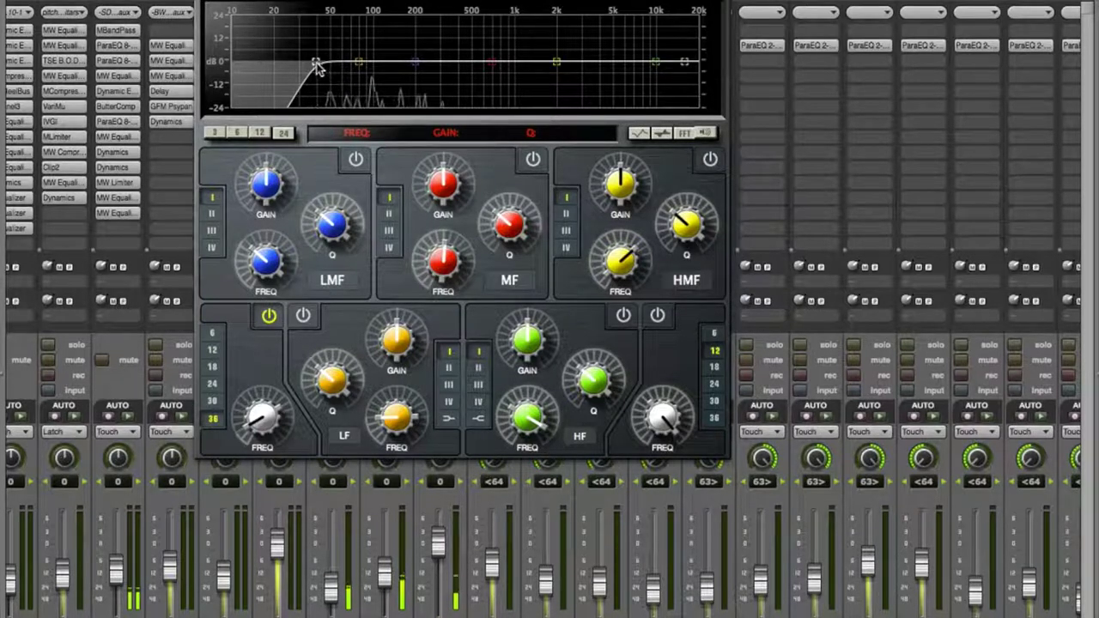
{"action": "mouse_move", "coordinate": [316, 68]}
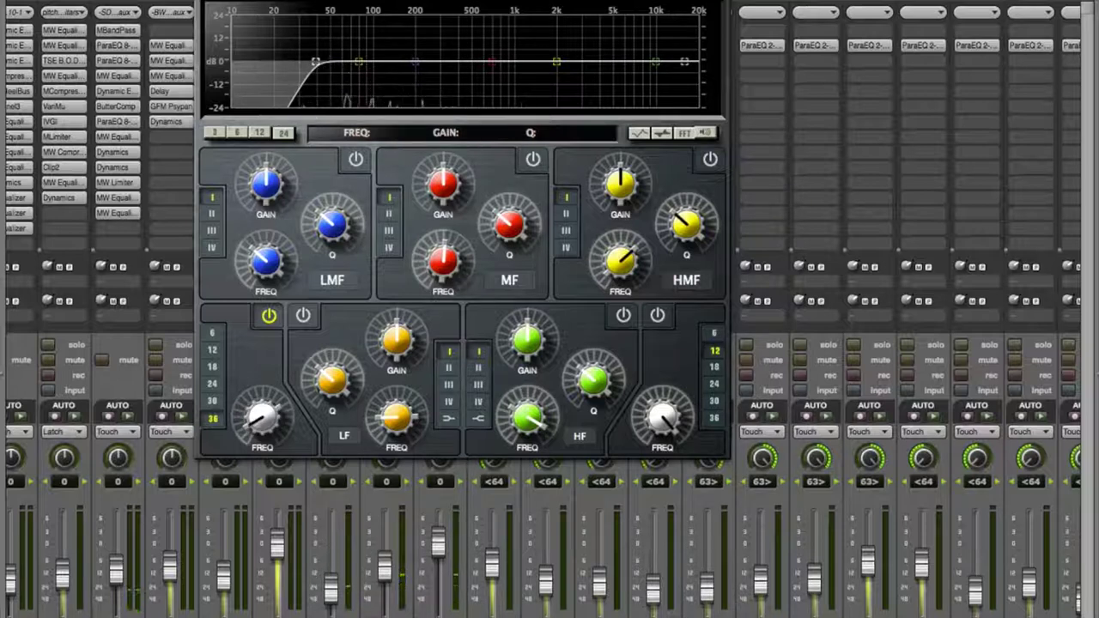
Step: Fine-tune the high-pass filter's cutoff frequency to about 40 Hz
{"action": "mouse_move", "coordinate": [317, 67]}
{"action": "left_mouse_down"}
{"action": "mouse_move", "coordinate": [277, 64]}
{"action": "mouse_move", "coordinate": [320, 68]}
{"action": "left_mouse_up"}
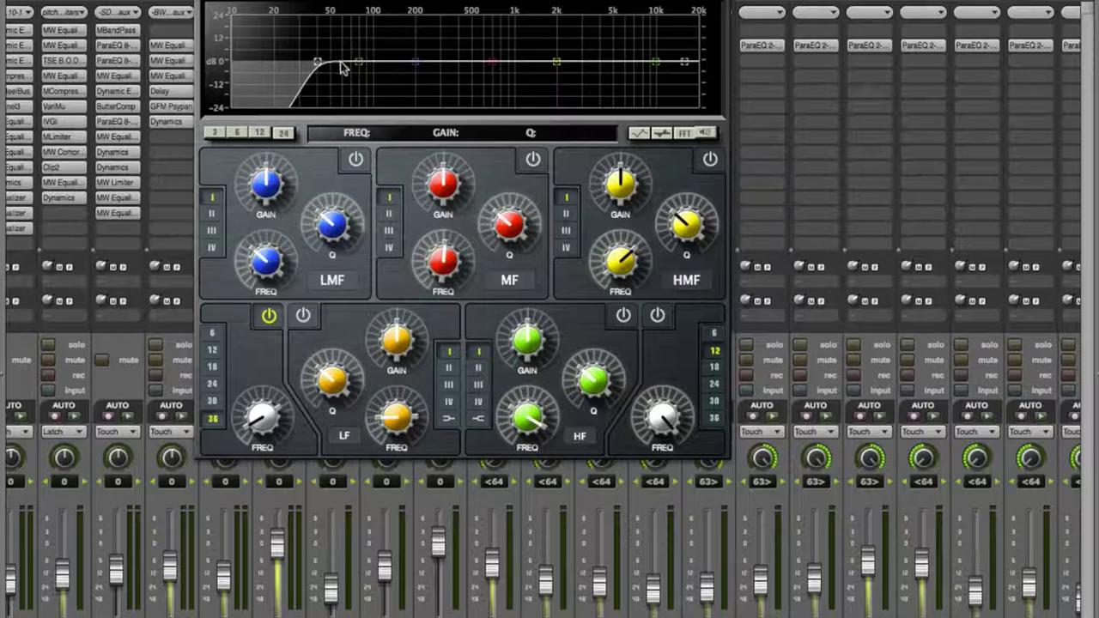
{"action": "mouse_move", "coordinate": [320, 66]}
{"action": "left_mouse_down"}
{"action": "mouse_move", "coordinate": [302, 65]}
{"action": "mouse_move", "coordinate": [317, 67]}
{"action": "left_mouse_up"}
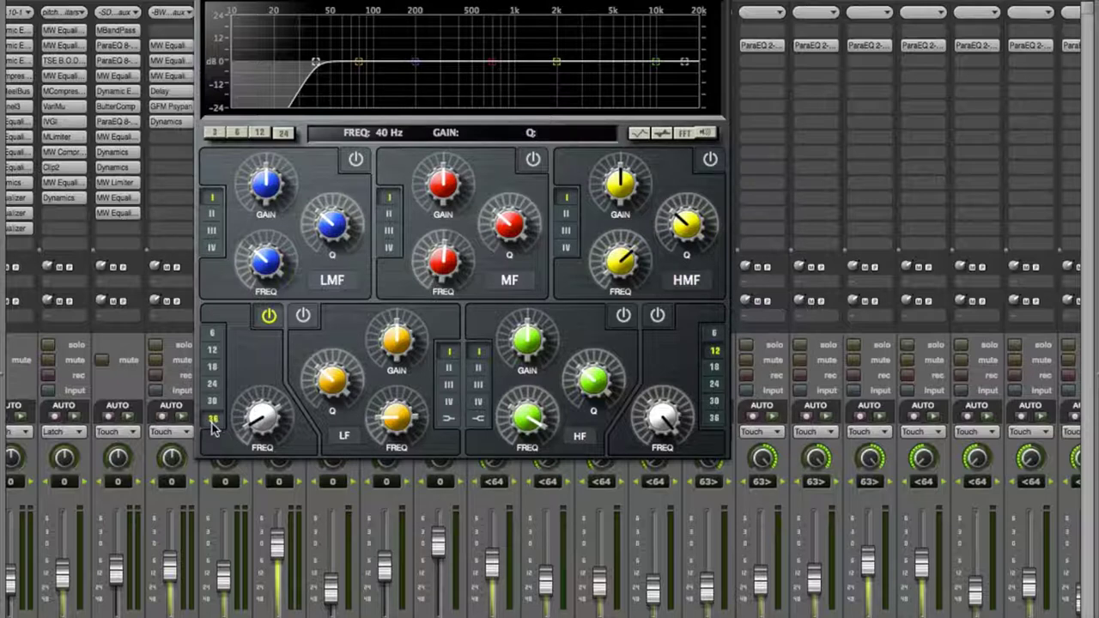
{"action": "left_click_drag", "start_coordinate": [315, 66], "coordinate": [316, 67]}
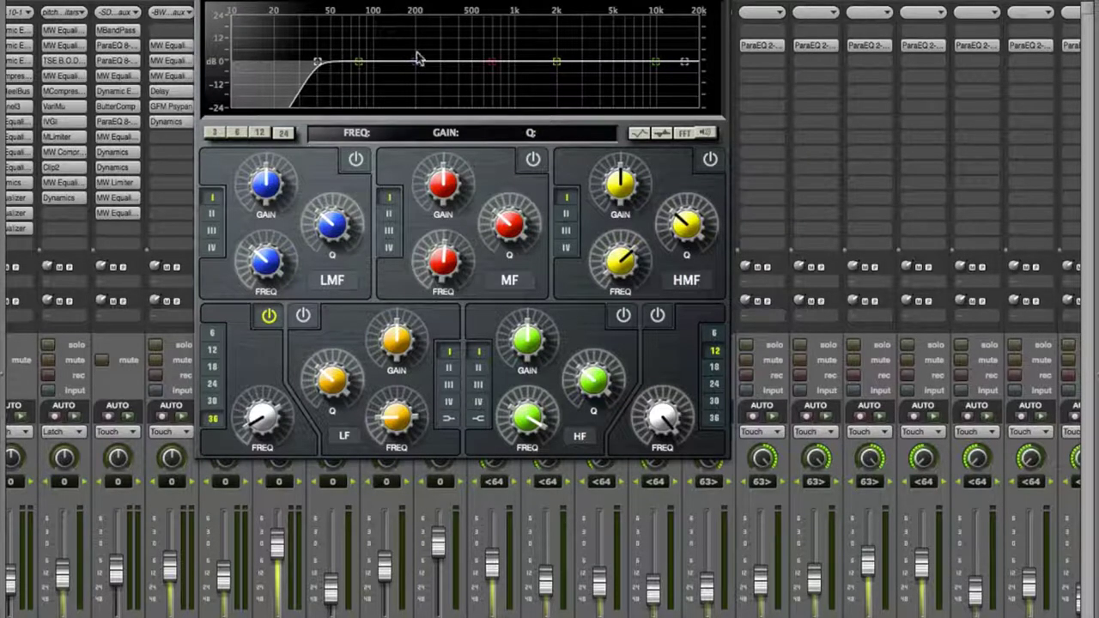
Step: Try a narrow cut of about -1.17 dB at 79 Hz with a Q of 2.15 in the equalizer's LF band
{"action": "left_click", "coordinate": [359, 65]}
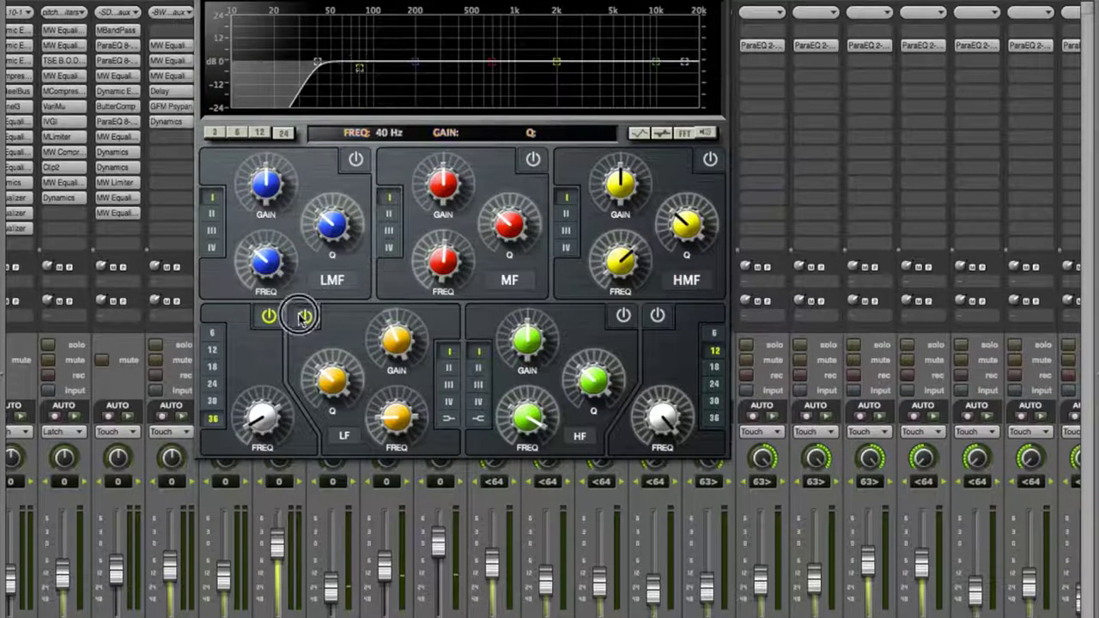
{"action": "left_click_drag", "start_coordinate": [322, 84], "coordinate": [356, 65]}
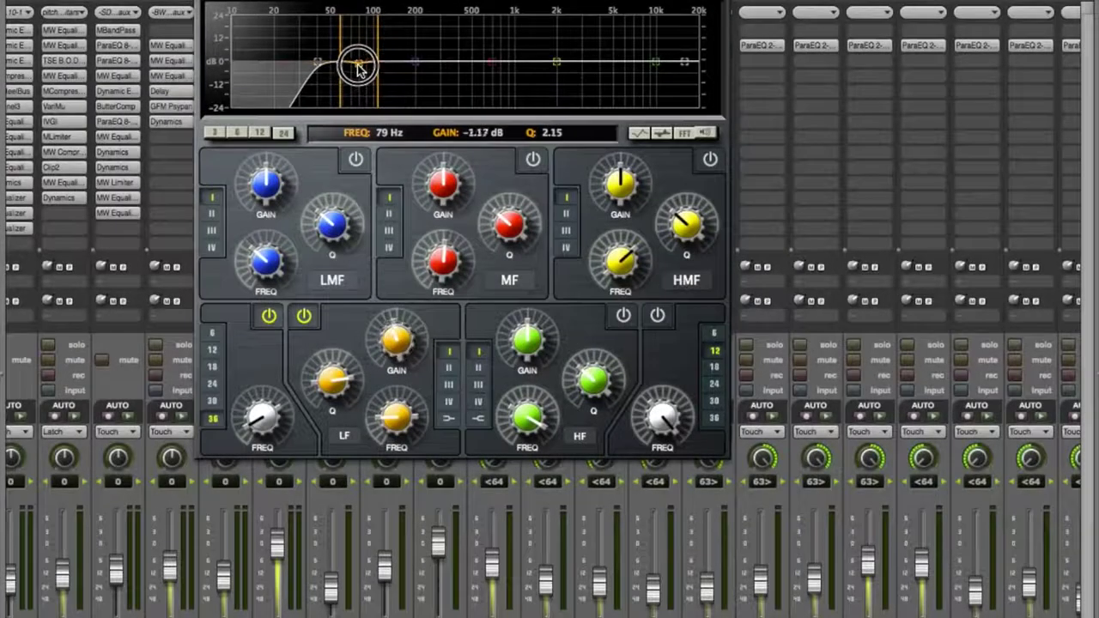
{"action": "left_click", "coordinate": [304, 315]}
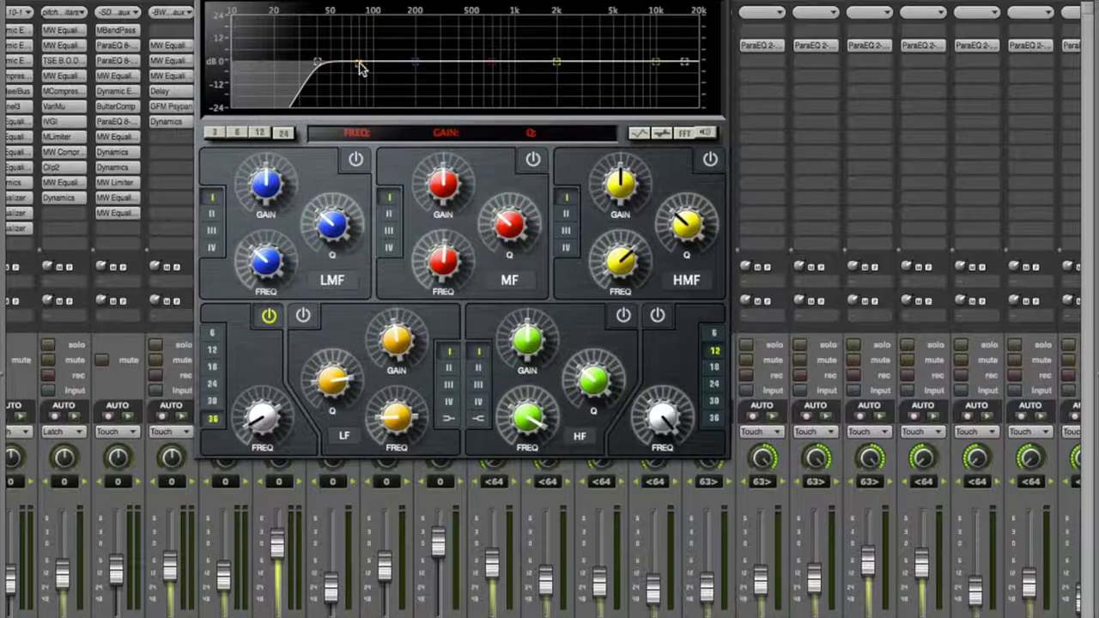
Step: Enable the equalizer's low-pass filter and lower its cutoff to a little above 5 kHz
{"action": "left_click", "coordinate": [658, 315]}
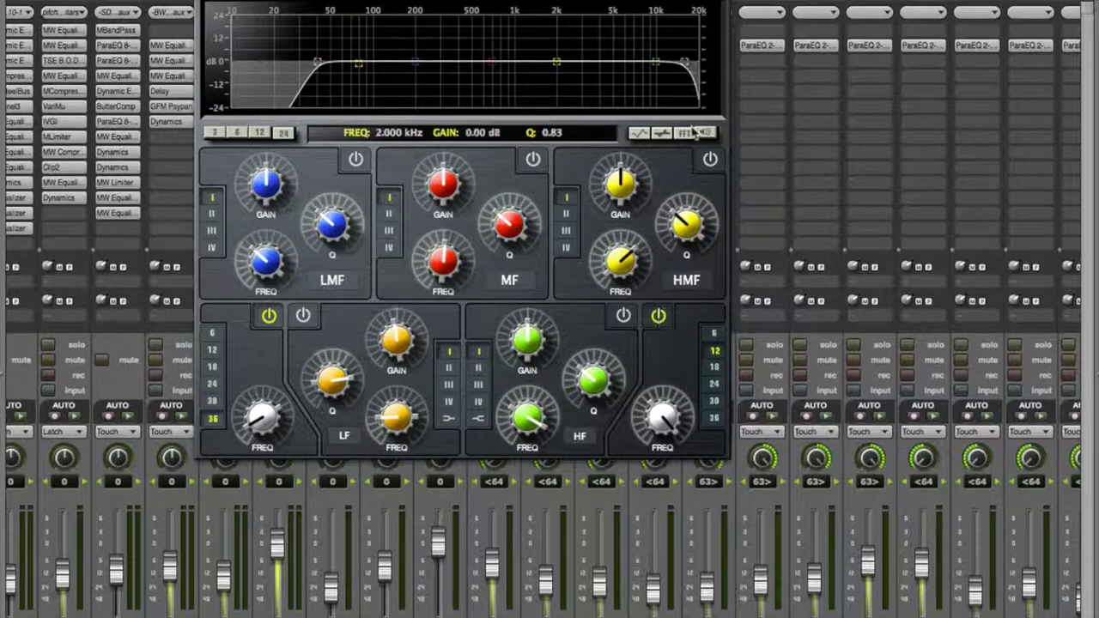
{"action": "left_click_drag", "start_coordinate": [684, 62], "coordinate": [638, 66]}
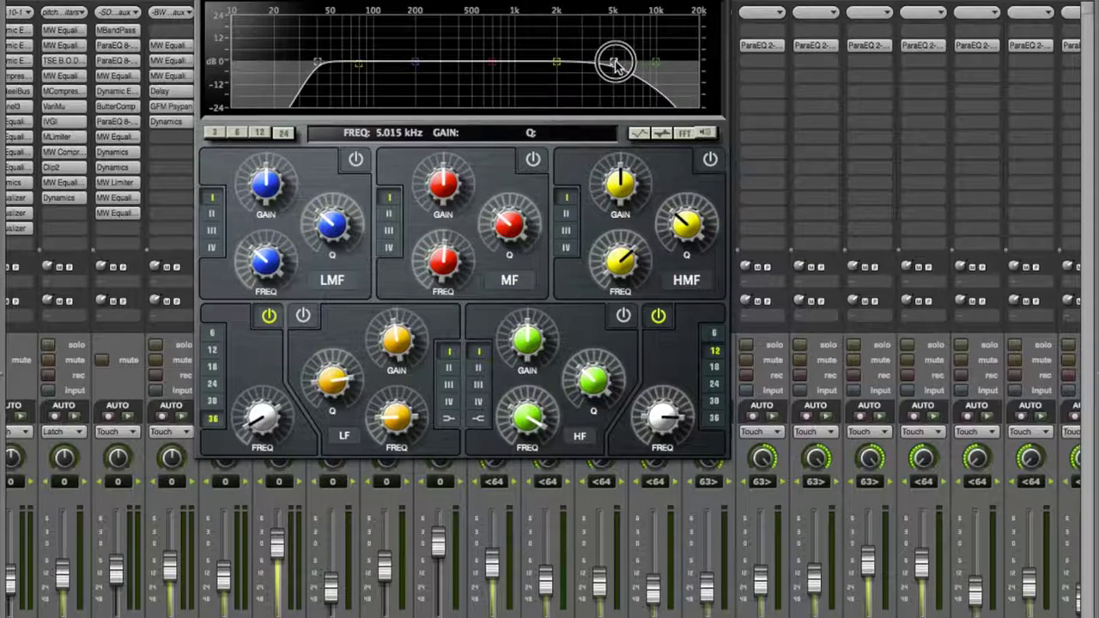
{"action": "mouse_move", "coordinate": [614, 64]}
{"action": "left_mouse_down"}
{"action": "mouse_move", "coordinate": [572, 63]}
{"action": "mouse_move", "coordinate": [656, 61]}
{"action": "mouse_move", "coordinate": [630, 66]}
{"action": "left_mouse_up"}
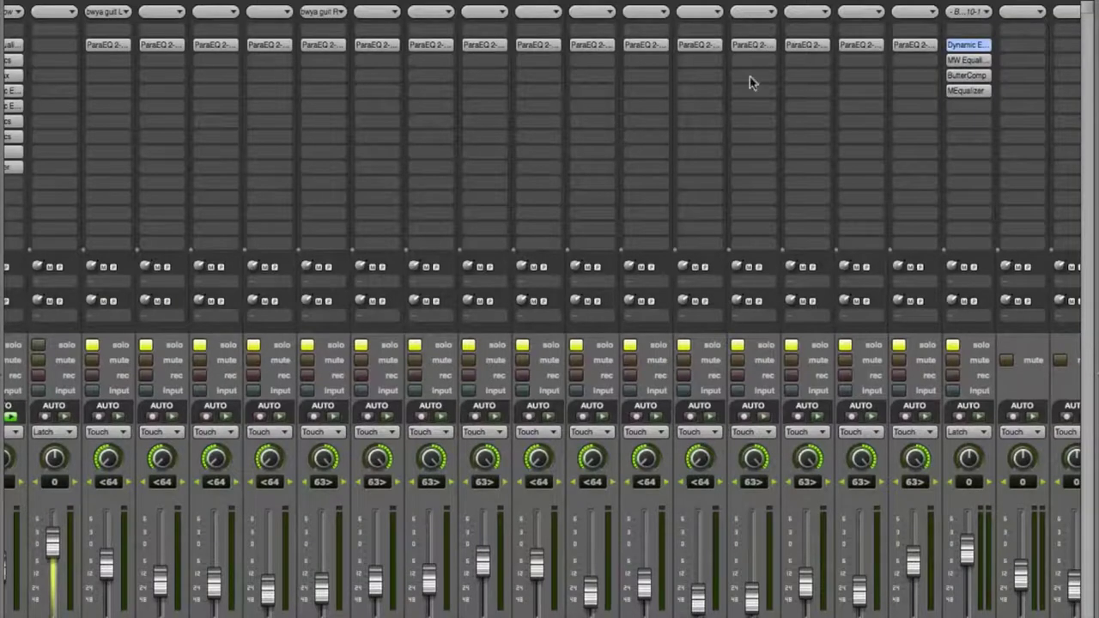
Step: Open the rhythm guitar channel's Dynamic Equalizer in Insert B and pull Peak 1 into a cut of about 7 dB near 185 Hz
{"action": "left_click", "coordinate": [967, 45]}
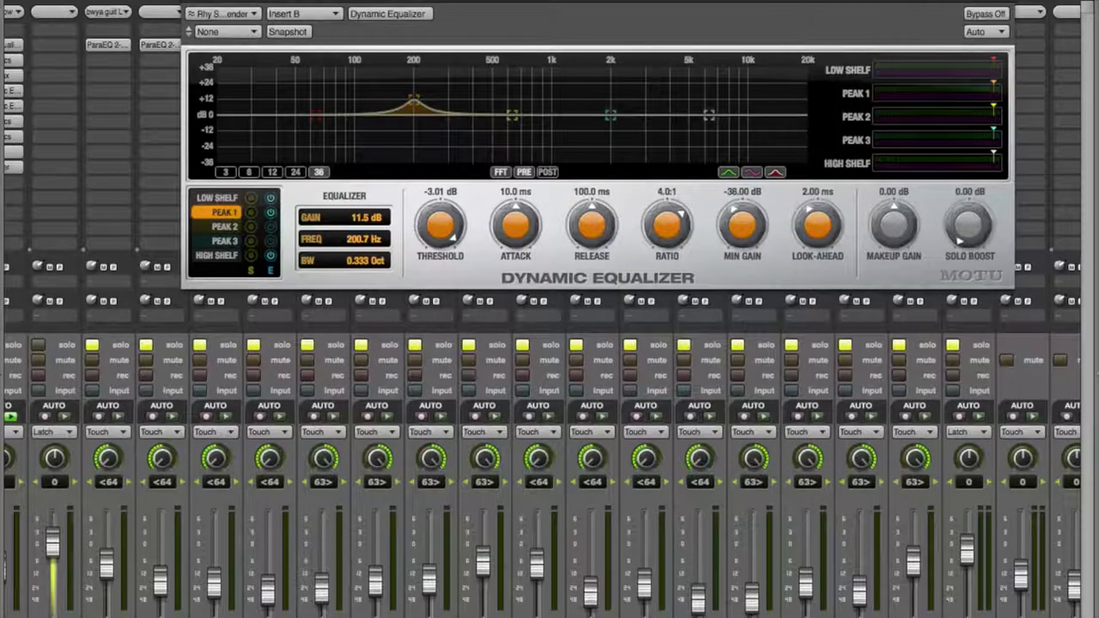
{"action": "mouse_move", "coordinate": [412, 116]}
{"action": "left_mouse_down"}
{"action": "mouse_move", "coordinate": [399, 130]}
{"action": "mouse_move", "coordinate": [413, 117]}
{"action": "left_mouse_up"}
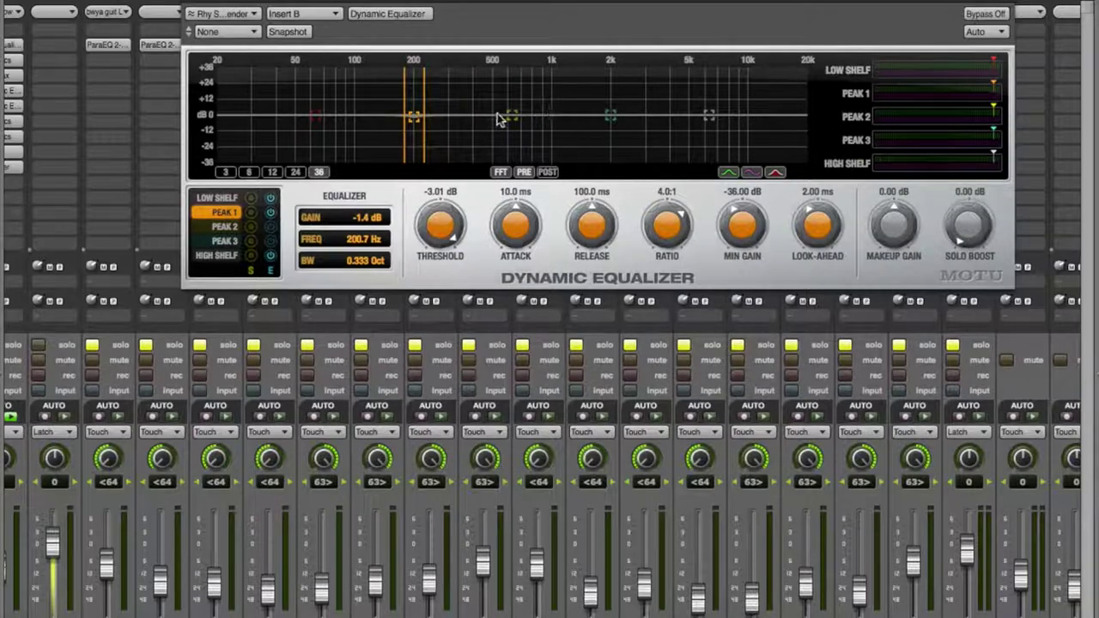
{"action": "mouse_move", "coordinate": [414, 111]}
{"action": "left_mouse_down"}
{"action": "mouse_move", "coordinate": [410, 95]}
{"action": "mouse_move", "coordinate": [420, 118]}
{"action": "left_mouse_up"}
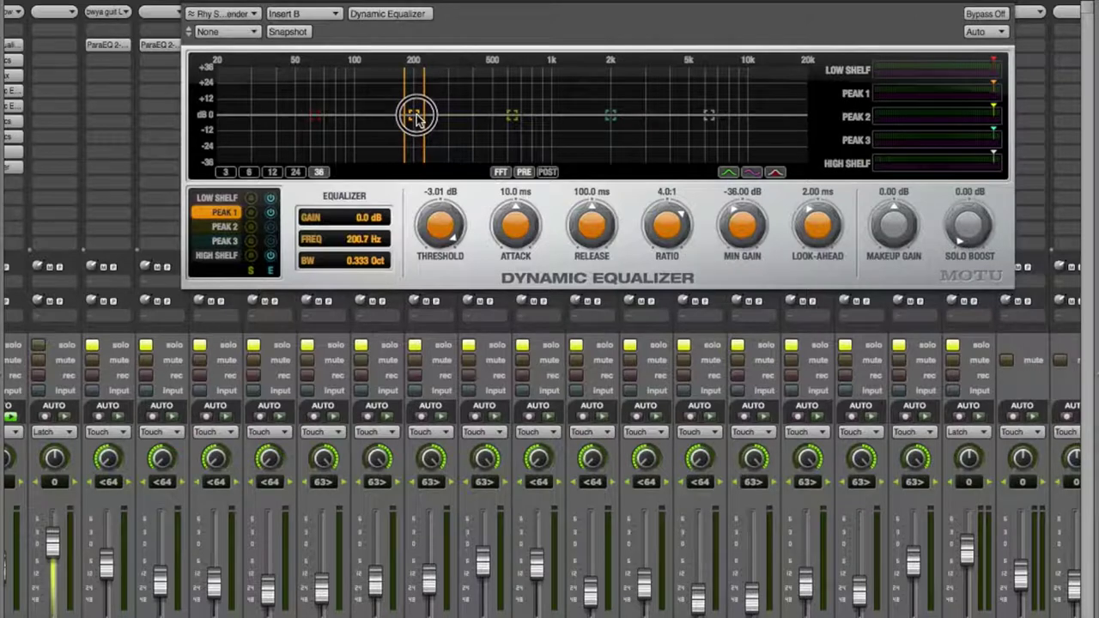
{"action": "mouse_move", "coordinate": [413, 99]}
{"action": "left_mouse_down"}
{"action": "mouse_move", "coordinate": [387, 91]}
{"action": "mouse_move", "coordinate": [380, 108]}
{"action": "mouse_move", "coordinate": [444, 113]}
{"action": "mouse_move", "coordinate": [422, 115]}
{"action": "mouse_move", "coordinate": [434, 115]}
{"action": "mouse_move", "coordinate": [405, 97]}
{"action": "mouse_move", "coordinate": [426, 109]}
{"action": "left_mouse_up"}
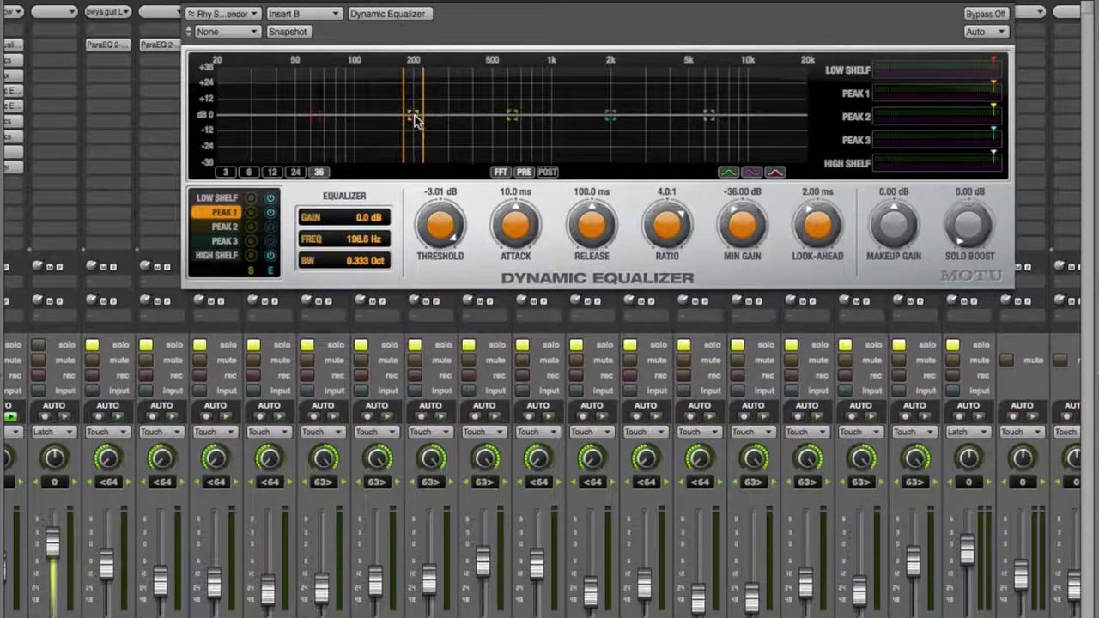
{"action": "left_click_drag", "start_coordinate": [414, 86], "coordinate": [409, 117]}
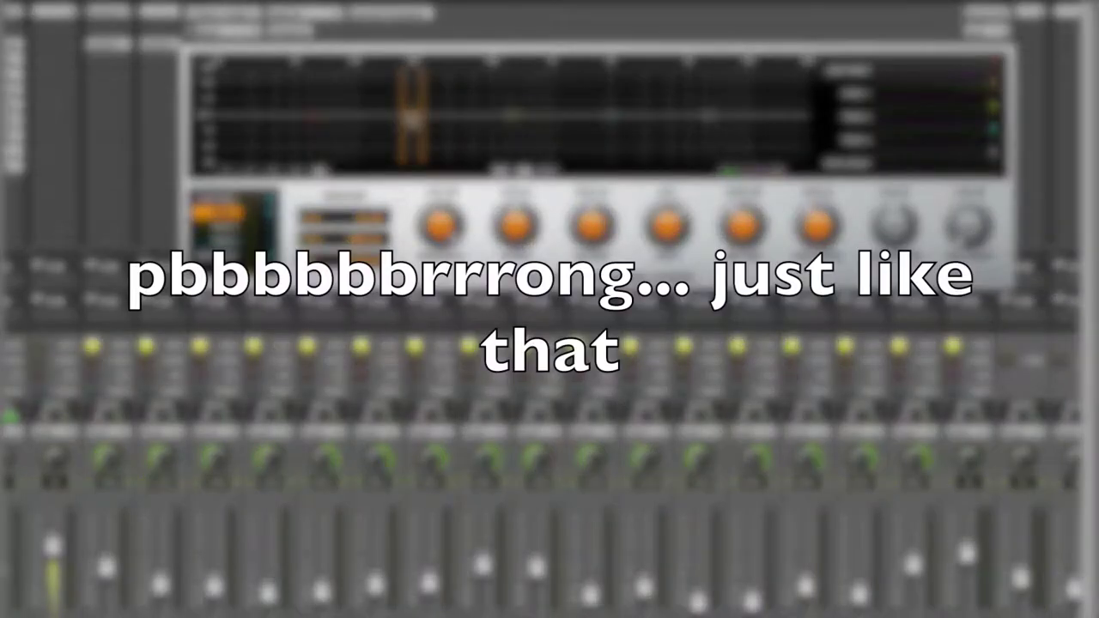
{"action": "left_click_drag", "start_coordinate": [410, 96], "coordinate": [406, 125]}
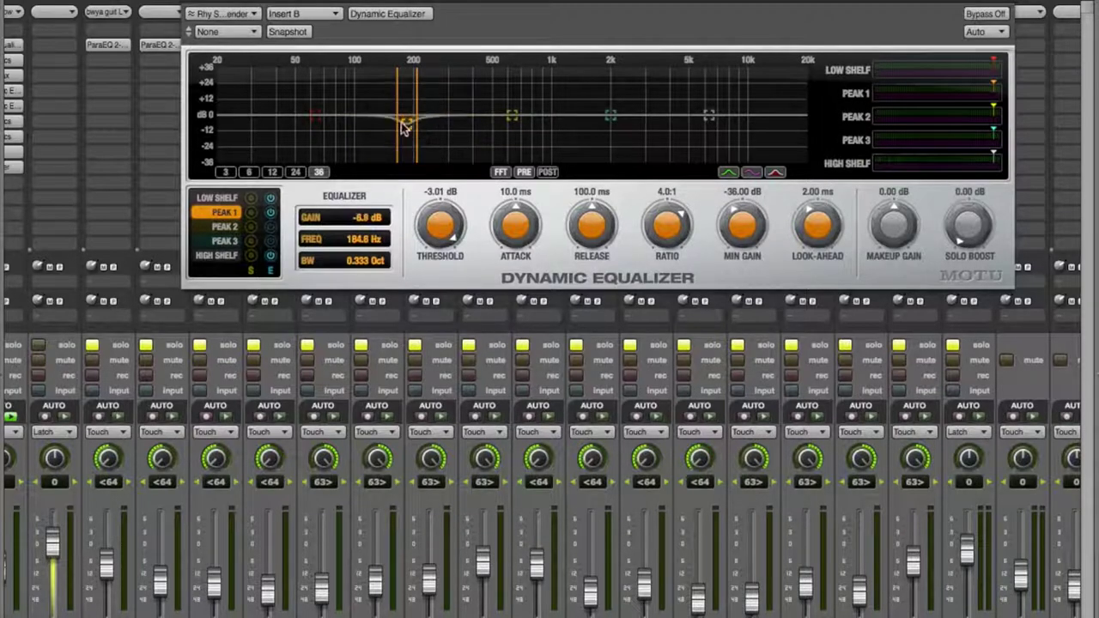
Step: Set the graph range to 12 dB and adjust Peak 1 to -6.1 dB at 188.5 Hz, 0.544 octave wide, with a -25.70 dB threshold
{"action": "left_click", "coordinate": [248, 172]}
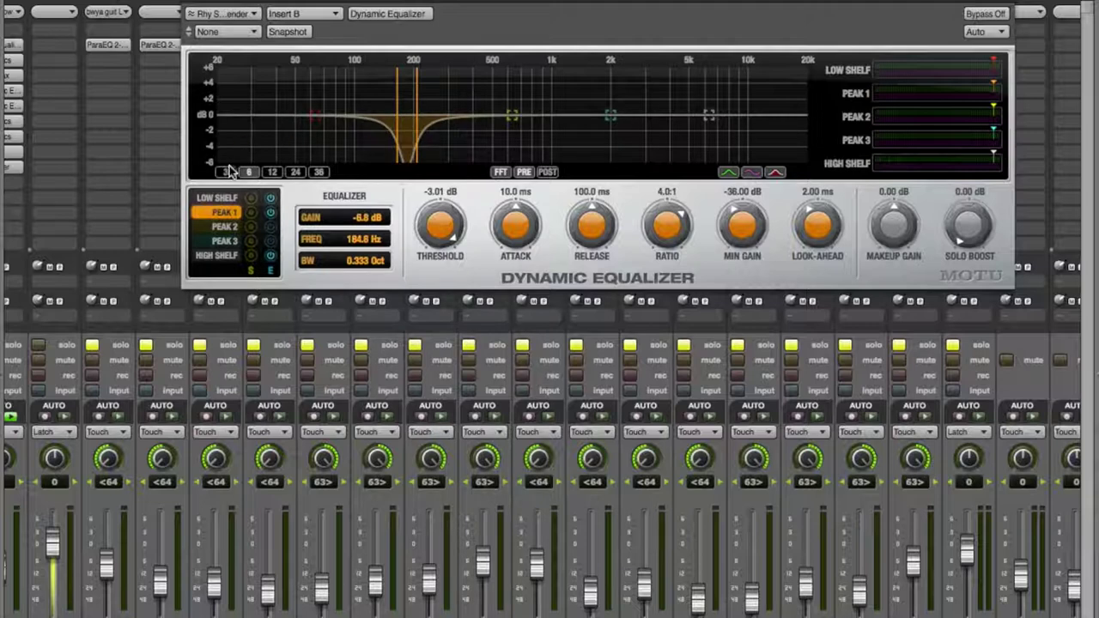
{"action": "left_click", "coordinate": [271, 171]}
{"action": "mouse_move", "coordinate": [407, 148]}
{"action": "left_mouse_down"}
{"action": "mouse_move", "coordinate": [381, 142]}
{"action": "mouse_move", "coordinate": [409, 144]}
{"action": "left_mouse_up"}
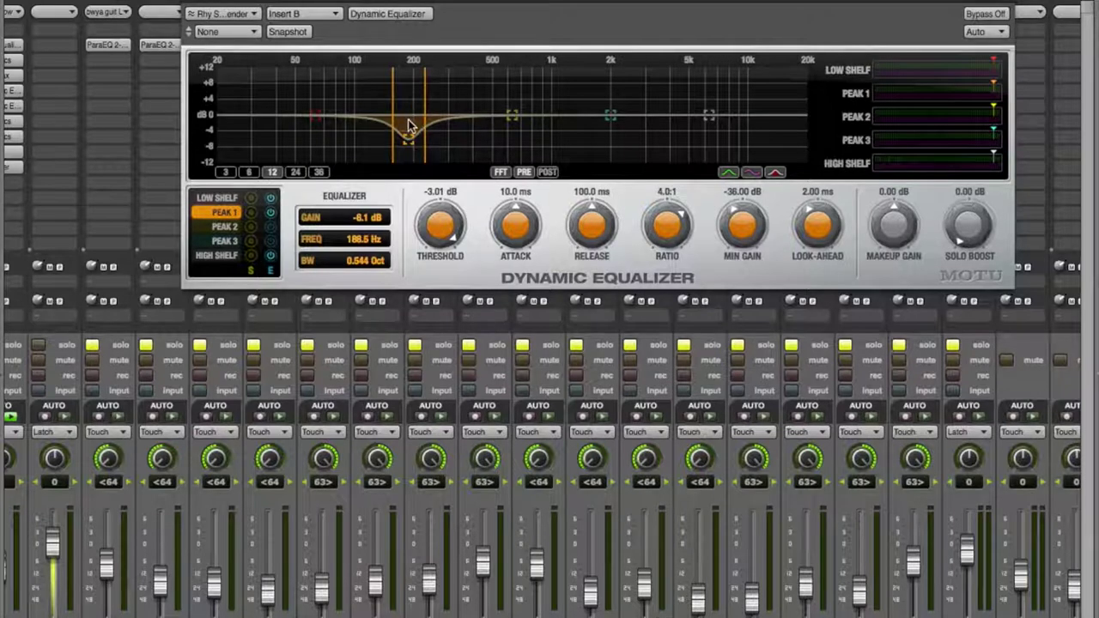
{"action": "mouse_move", "coordinate": [992, 86]}
{"action": "left_mouse_down"}
{"action": "mouse_move", "coordinate": [935, 86]}
{"action": "mouse_move", "coordinate": [952, 82]}
{"action": "left_mouse_up"}
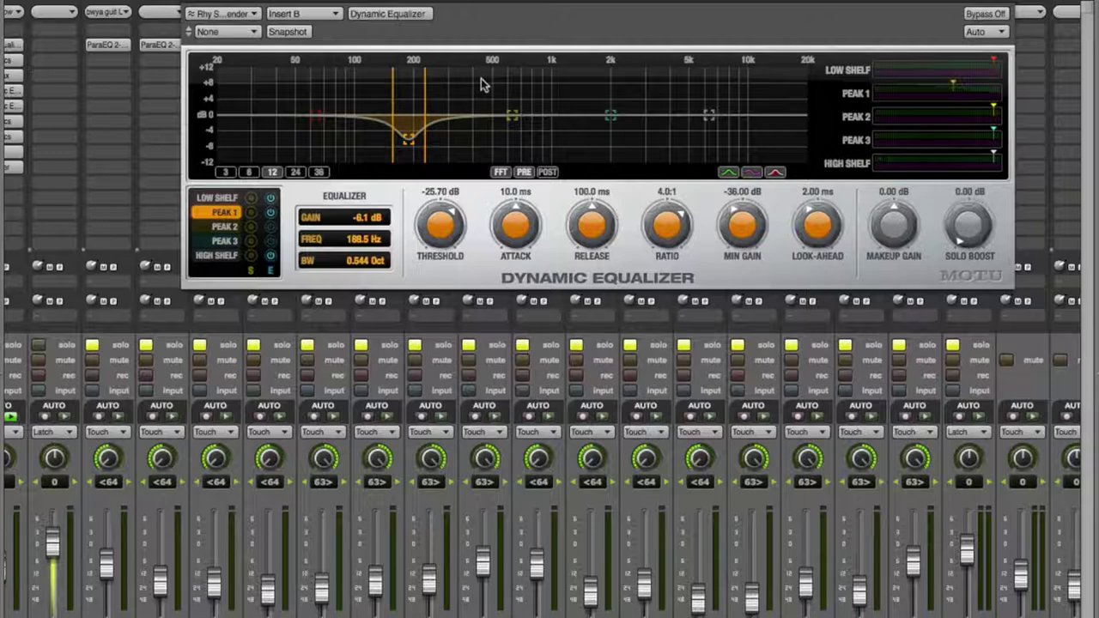
Step: Set the Dynamic Equalizer's low shelf to a cut of about -2.7 dB at about 80.6 Hz
{"action": "left_click_drag", "start_coordinate": [419, 2], "coordinate": [389, 7]}
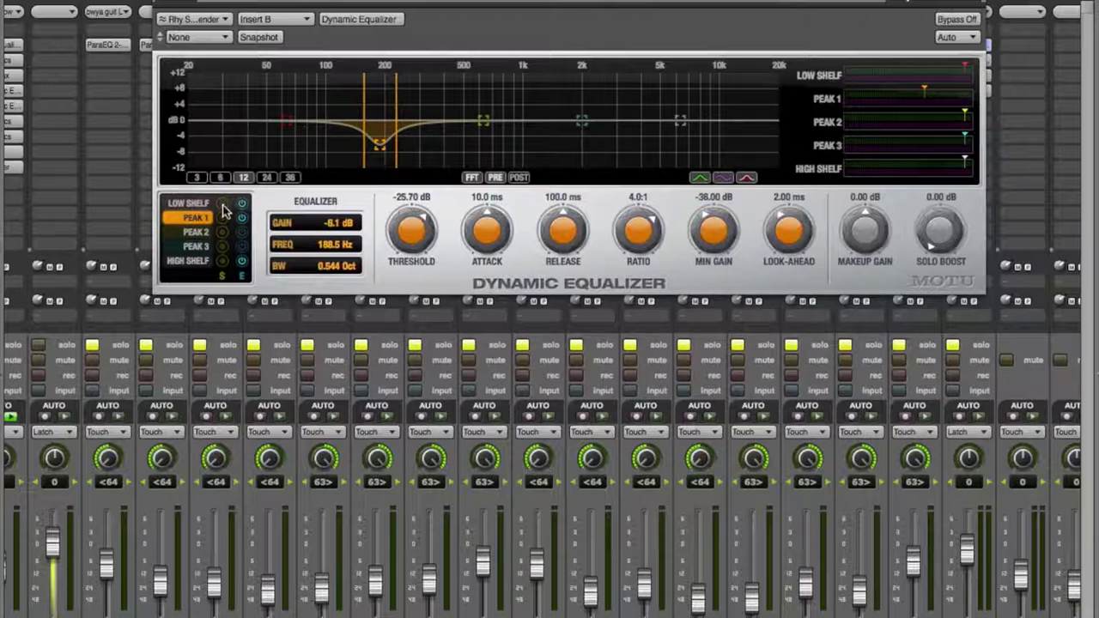
{"action": "left_click_drag", "start_coordinate": [286, 119], "coordinate": [263, 135]}
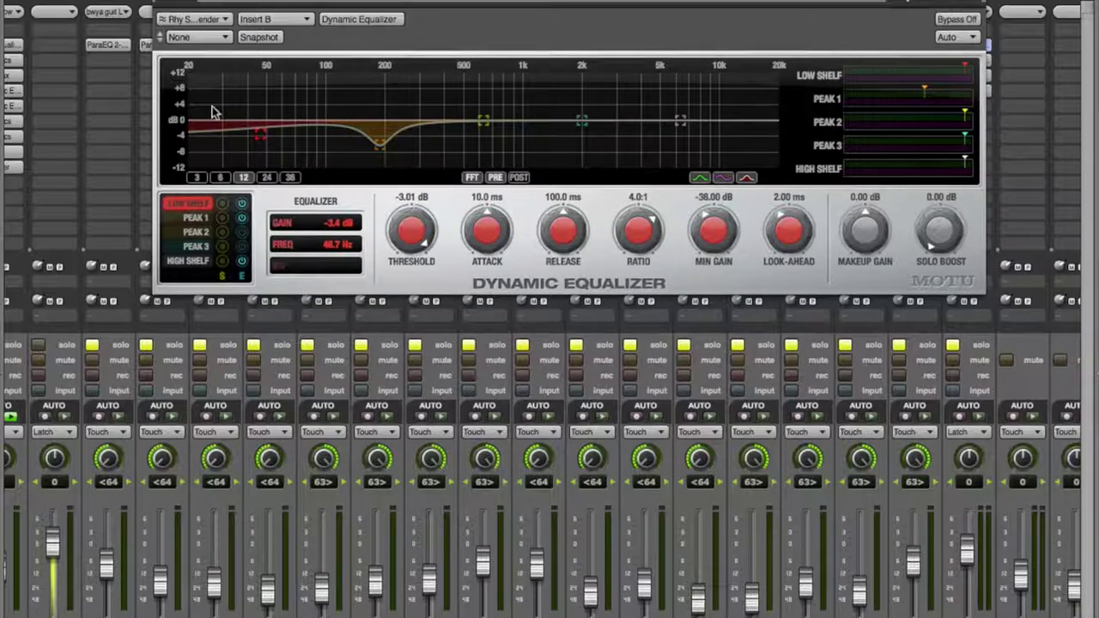
{"action": "left_click_drag", "start_coordinate": [263, 134], "coordinate": [309, 128]}
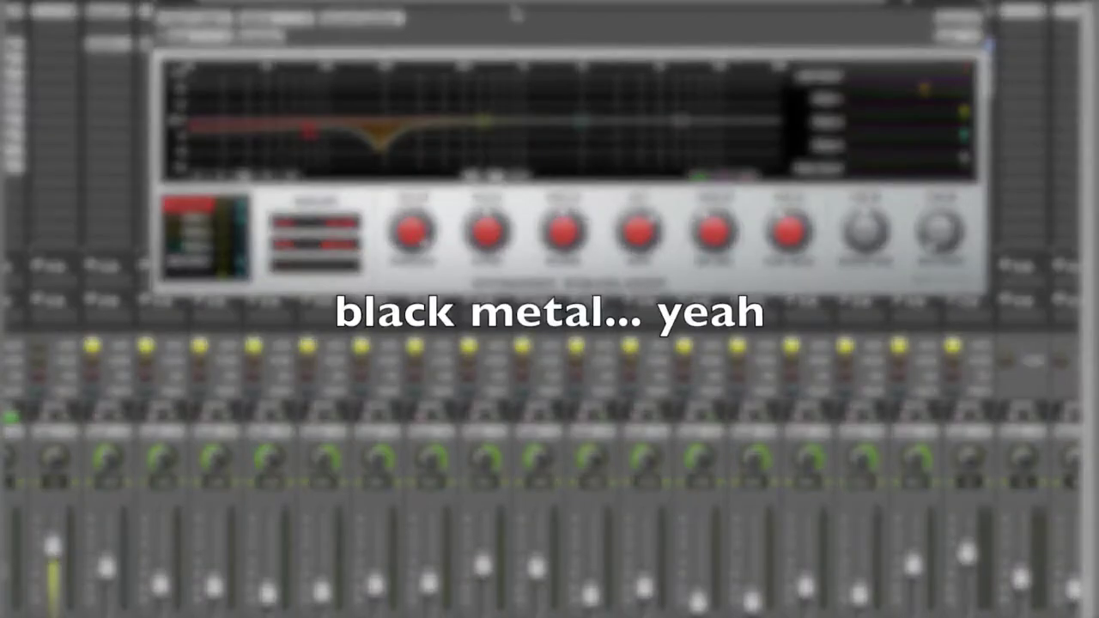
{"action": "mouse_move", "coordinate": [309, 128]}
{"action": "left_mouse_down"}
{"action": "mouse_move", "coordinate": [307, 150]}
{"action": "mouse_move", "coordinate": [310, 135]}
{"action": "left_mouse_up"}
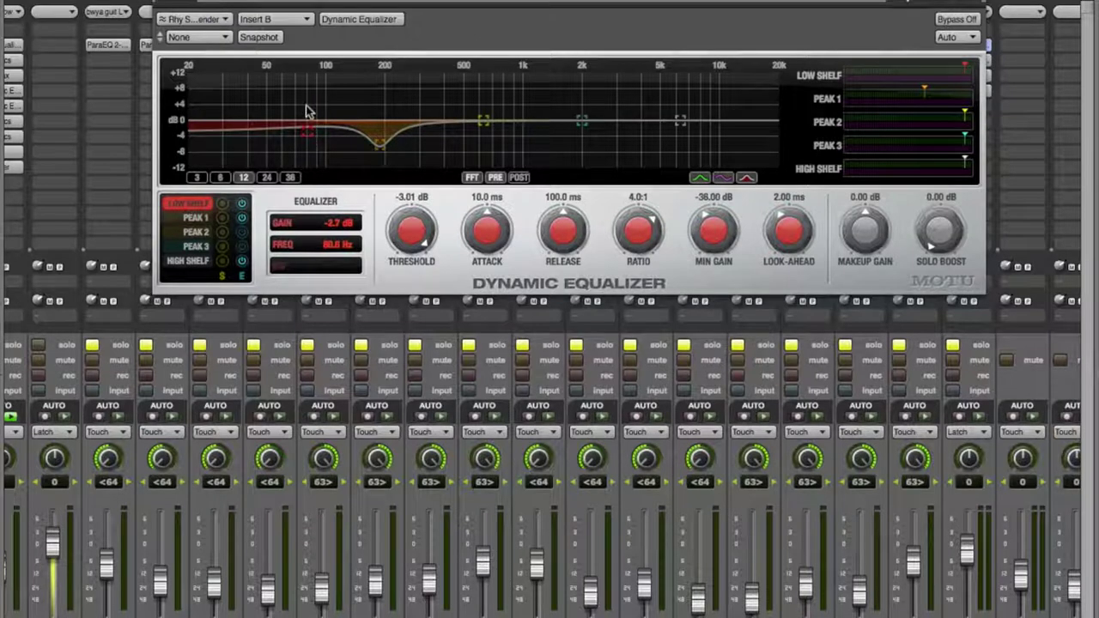
Step: Lower the low shelf's threshold to about -31.20 dB during playback, stop, and close the Dynamic Equalizer
{"action": "key", "text": "space"}
{"action": "mouse_move", "coordinate": [966, 68]}
{"action": "left_mouse_down"}
{"action": "mouse_move", "coordinate": [907, 69]}
{"action": "mouse_move", "coordinate": [918, 71]}
{"action": "left_mouse_up"}
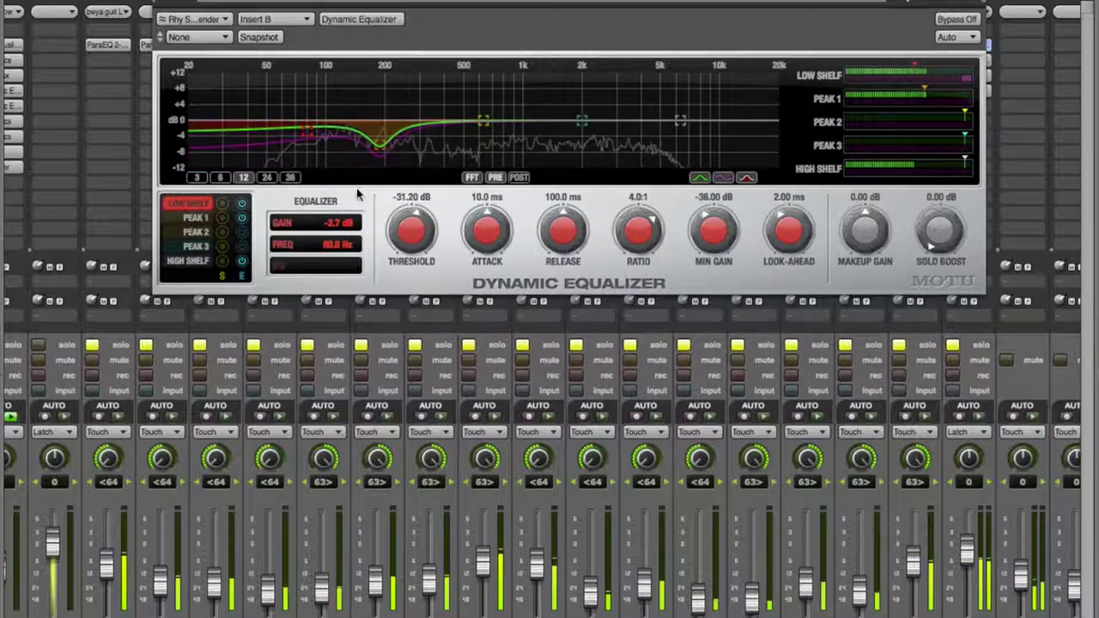
{"action": "key", "text": "space"}
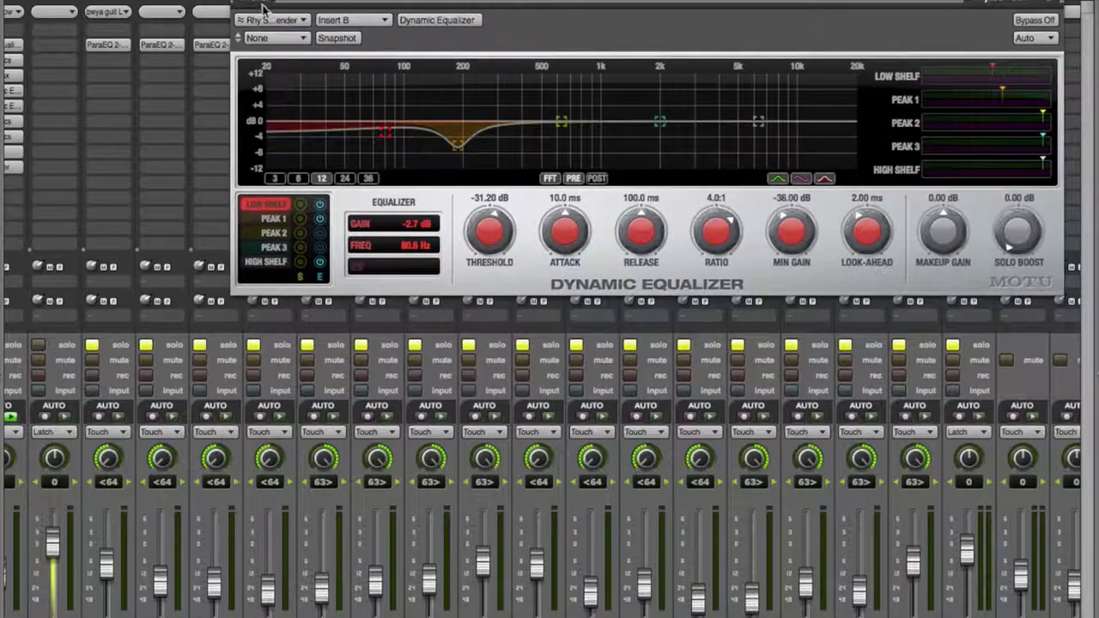
{"action": "key", "text": "super+w"}
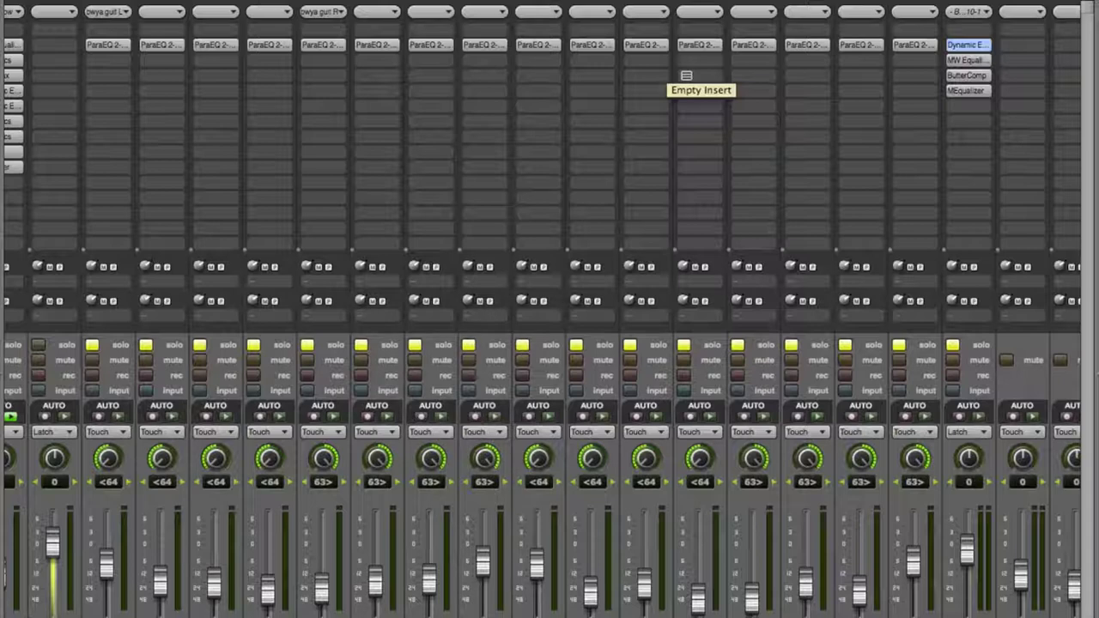
Step: Reopen the rhythm guitars' Dynamic Equalizer and raise the low shelf's frequency
{"action": "left_click", "coordinate": [972, 44]}
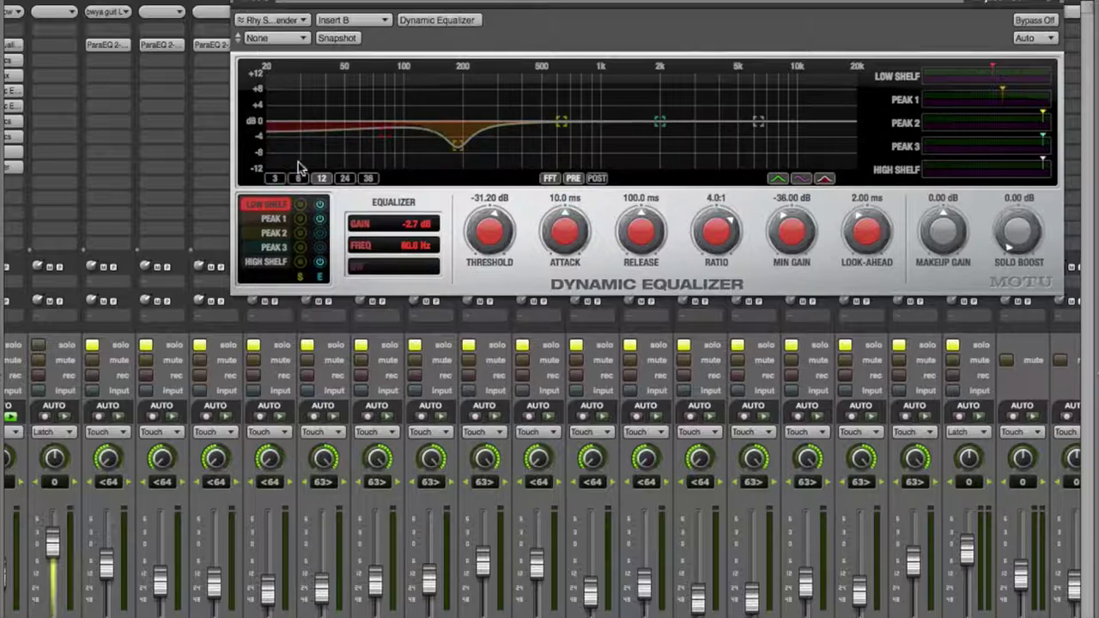
{"action": "left_click", "coordinate": [385, 137]}
{"action": "left_click_drag", "start_coordinate": [385, 138], "coordinate": [431, 140]}
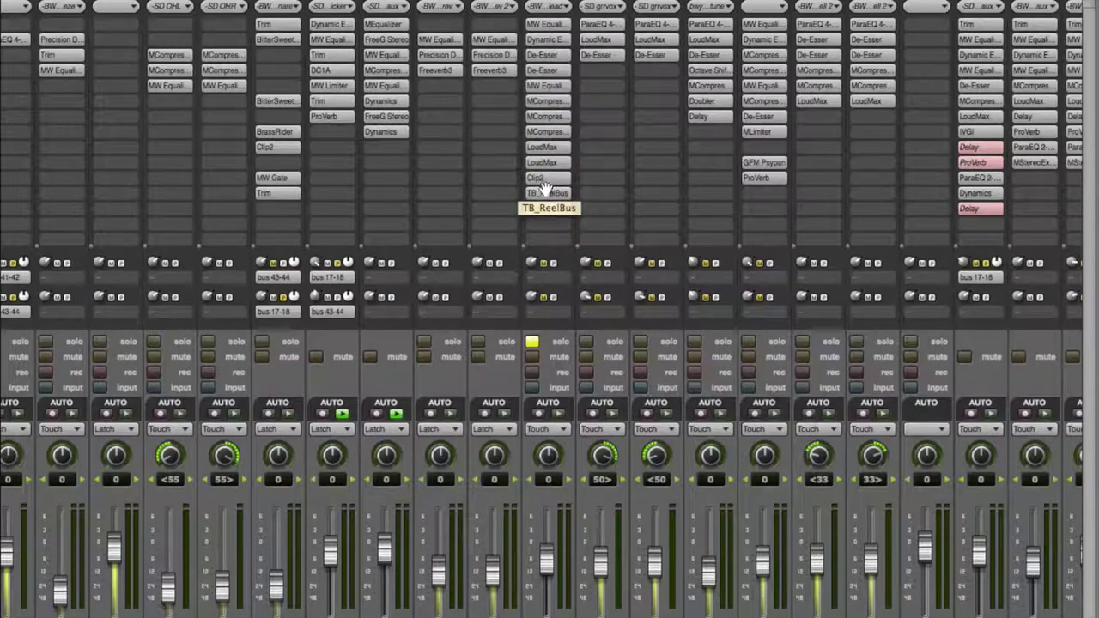
Step: Bypass the Delay on the soloed Vox Lead channel and inspect the settings of the MCompressor in Insert F
{"action": "left_click", "coordinate": [548, 208]}
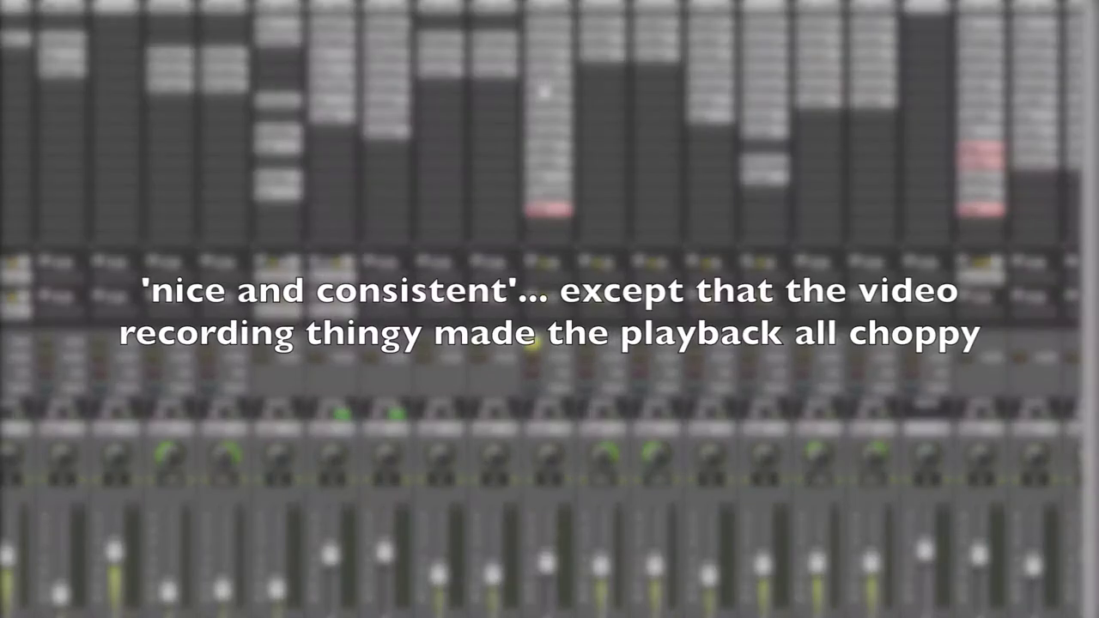
{"action": "left_click", "coordinate": [544, 89]}
{"action": "left_click", "coordinate": [549, 107]}
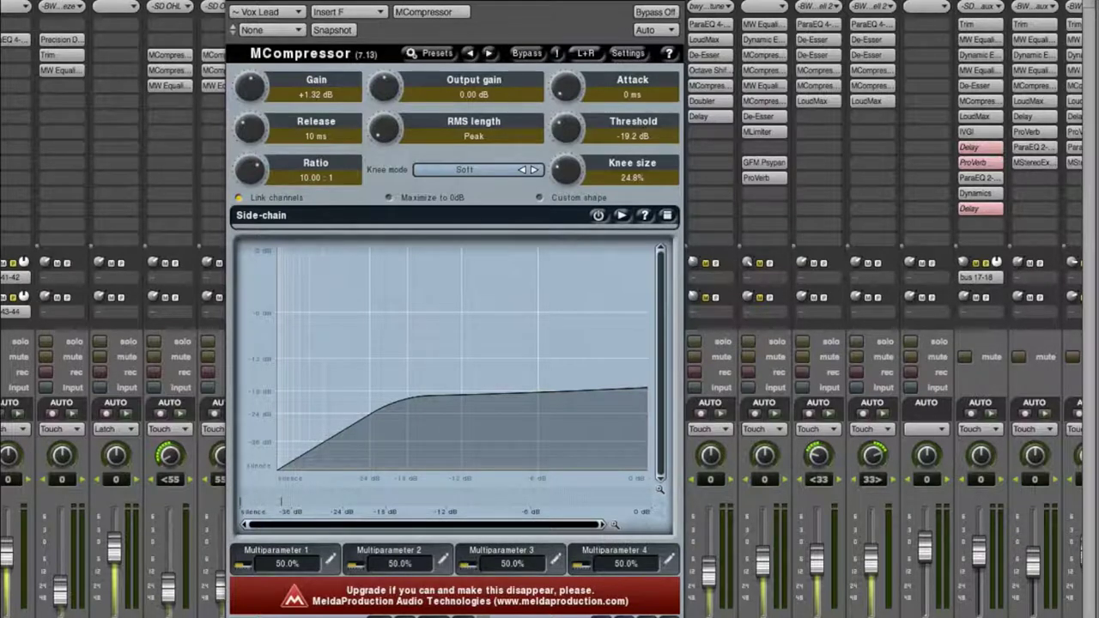
{"action": "key", "text": "super+w"}
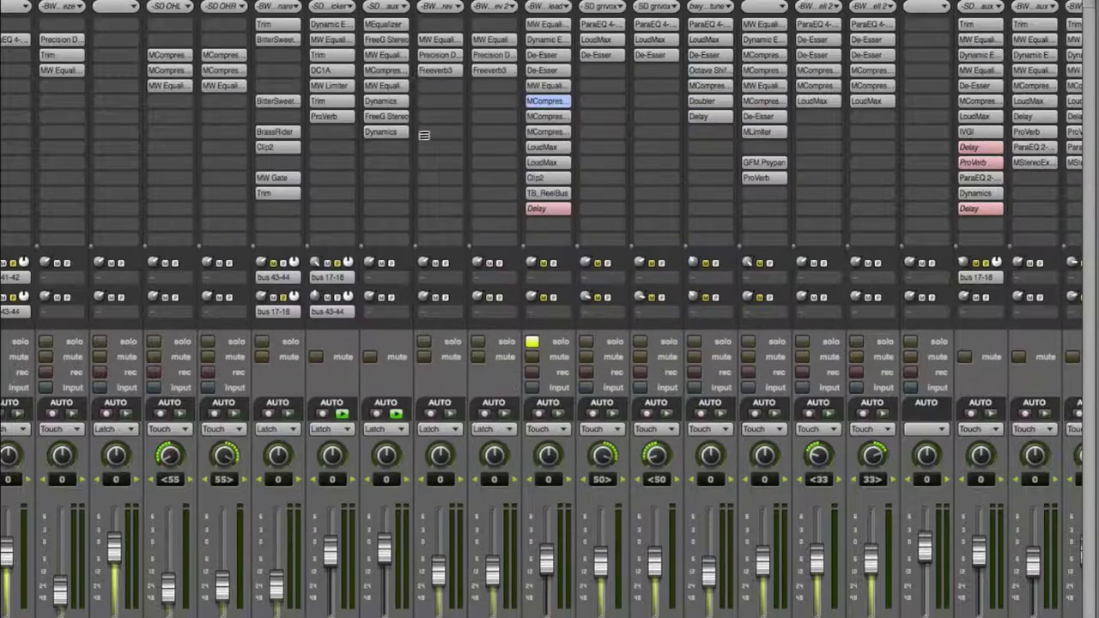
Step: Open the MCompressor in Insert G of Vox Lead, set its release to about 47 ms, and close it
{"action": "left_click", "coordinate": [546, 115]}
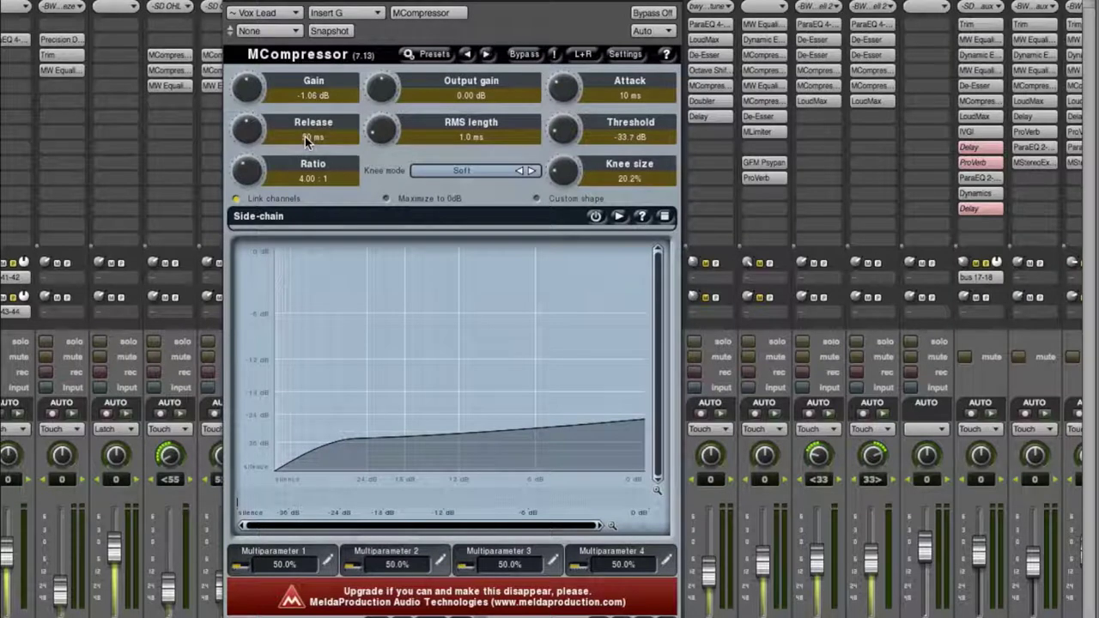
{"action": "left_click", "coordinate": [247, 127]}
{"action": "left_click_drag", "start_coordinate": [247, 127], "coordinate": [245, 137]}
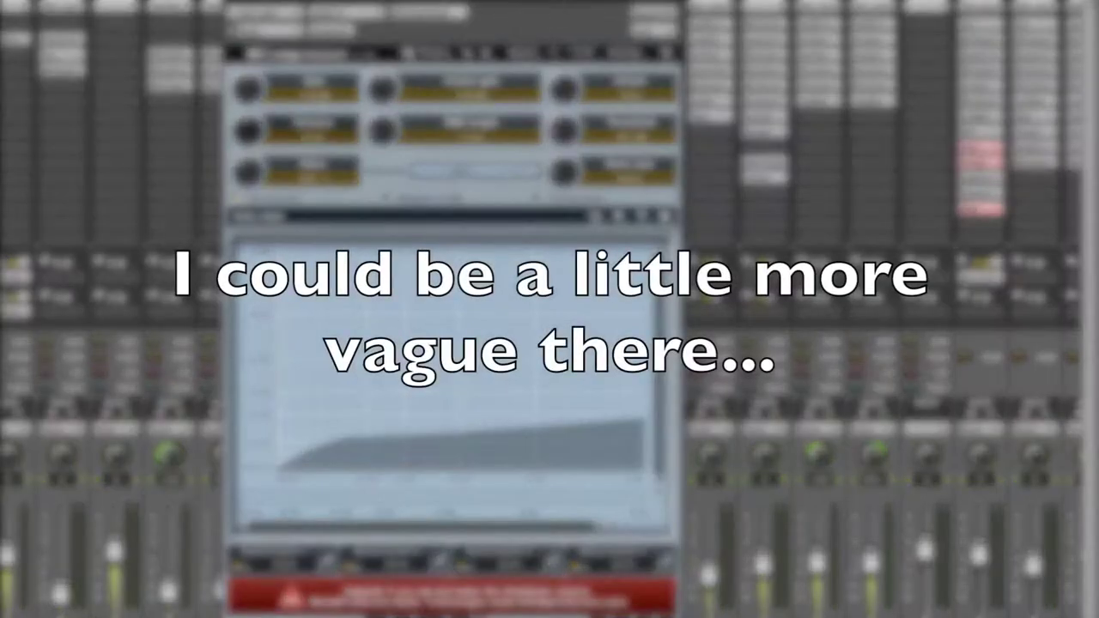
{"action": "left_click_drag", "start_coordinate": [539, 24], "coordinate": [558, 24]}
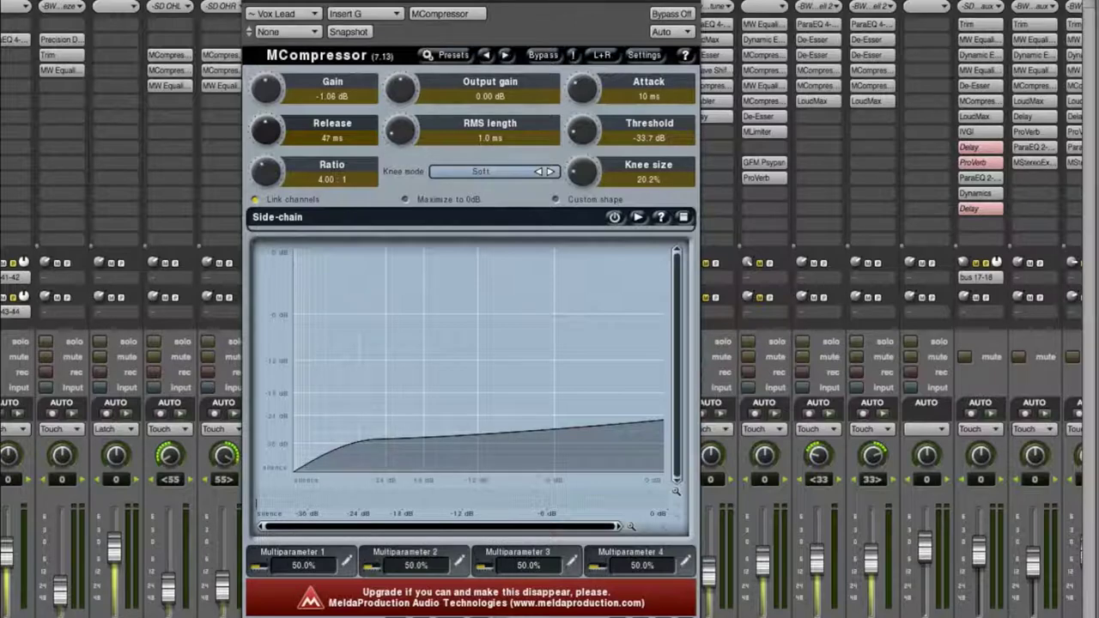
{"action": "key", "text": "super+w"}
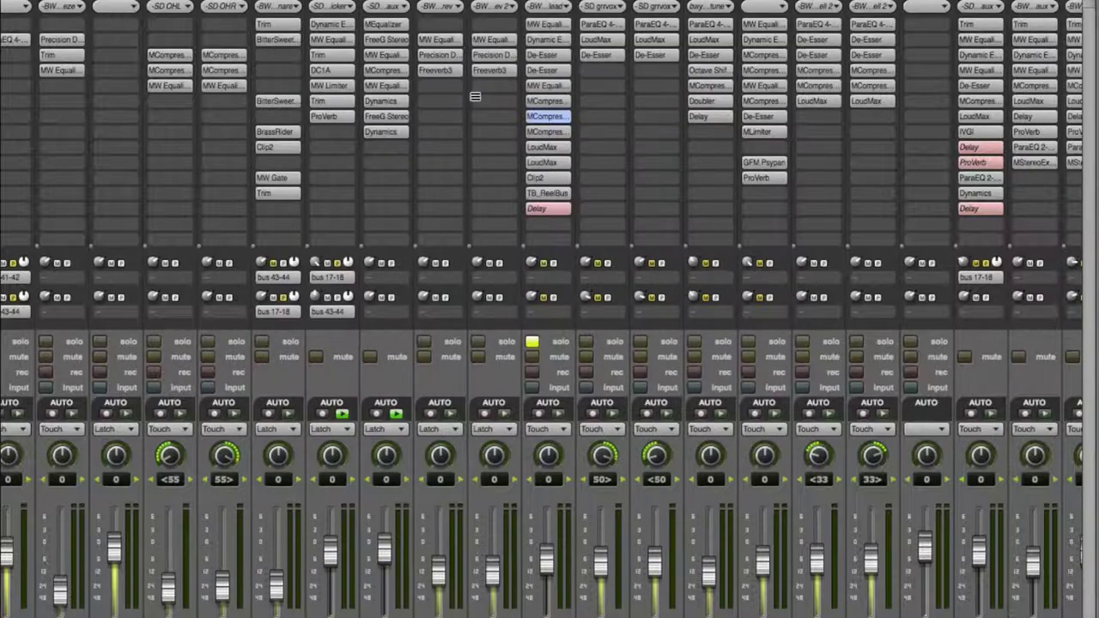
Step: Open the MCompressor in Insert H of Vox Lead, examine its compression settings and curve, and close it
{"action": "left_click", "coordinate": [546, 132]}
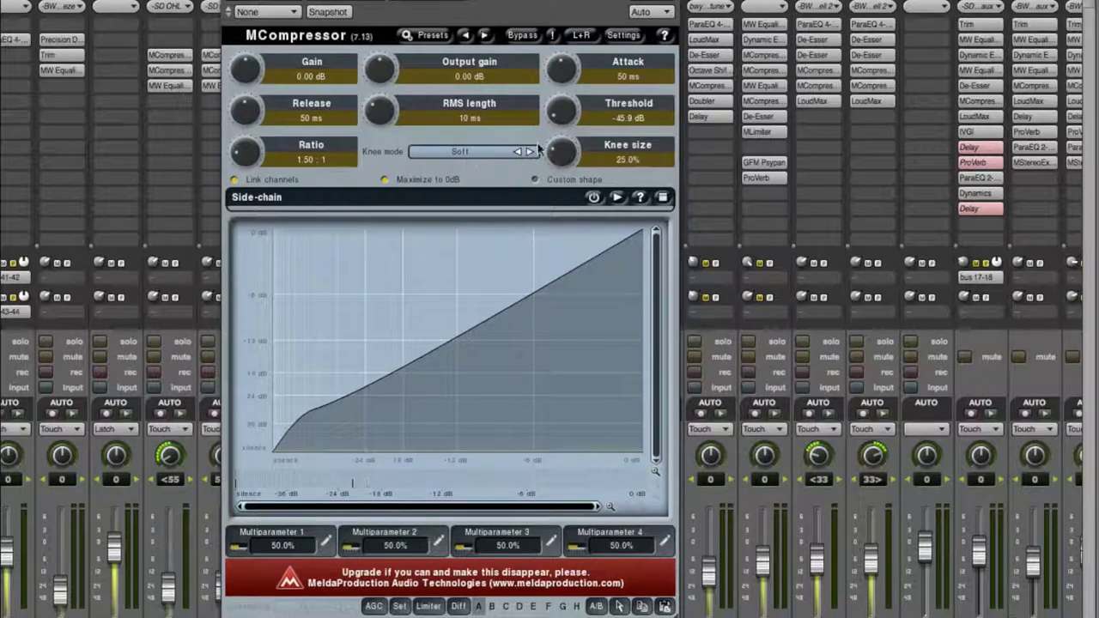
{"action": "left_click_drag", "start_coordinate": [541, 0], "coordinate": [571, 4]}
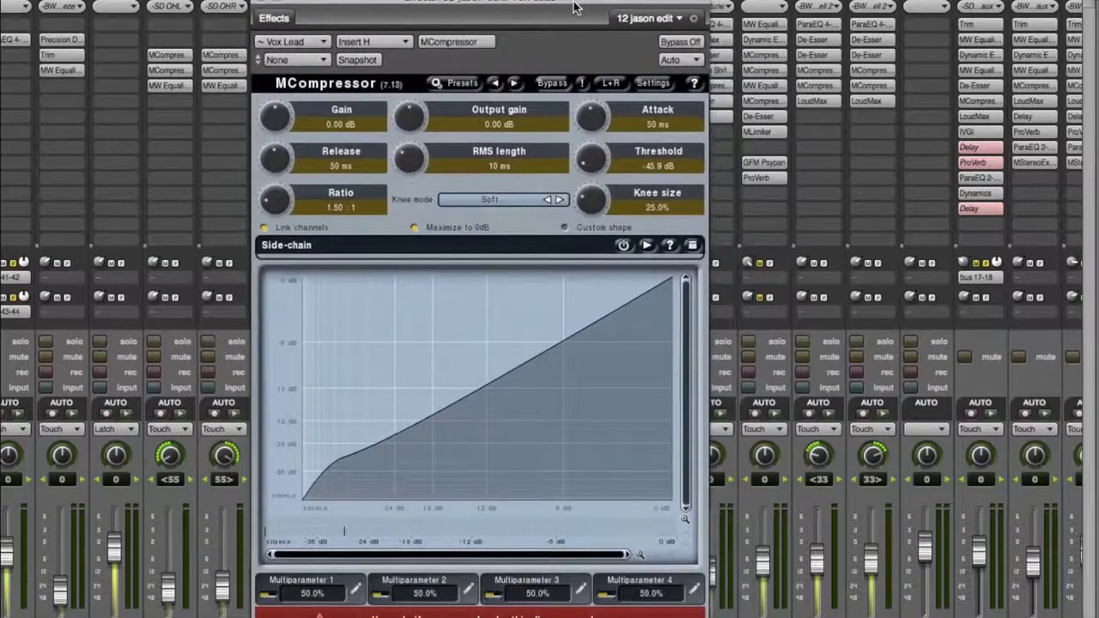
{"action": "left_click_drag", "start_coordinate": [580, 5], "coordinate": [588, 0]}
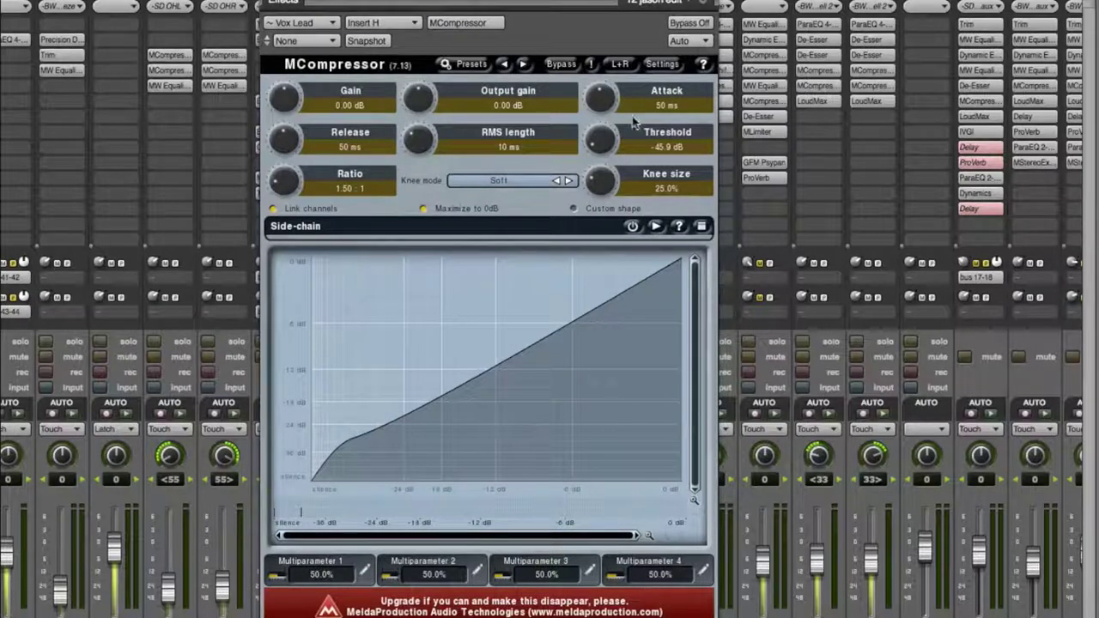
{"action": "key", "text": "super+w"}
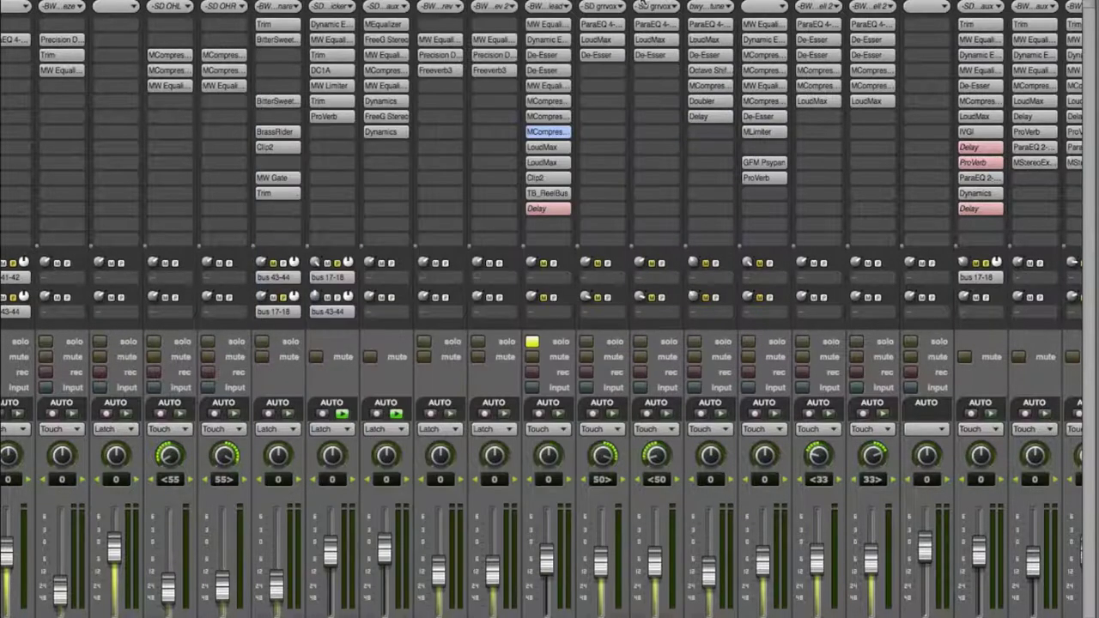
Step: Inspect the threshold and output settings of the two LoudMax limiters in Inserts I and J of Vox Lead, closing each
{"action": "left_click", "coordinate": [543, 147]}
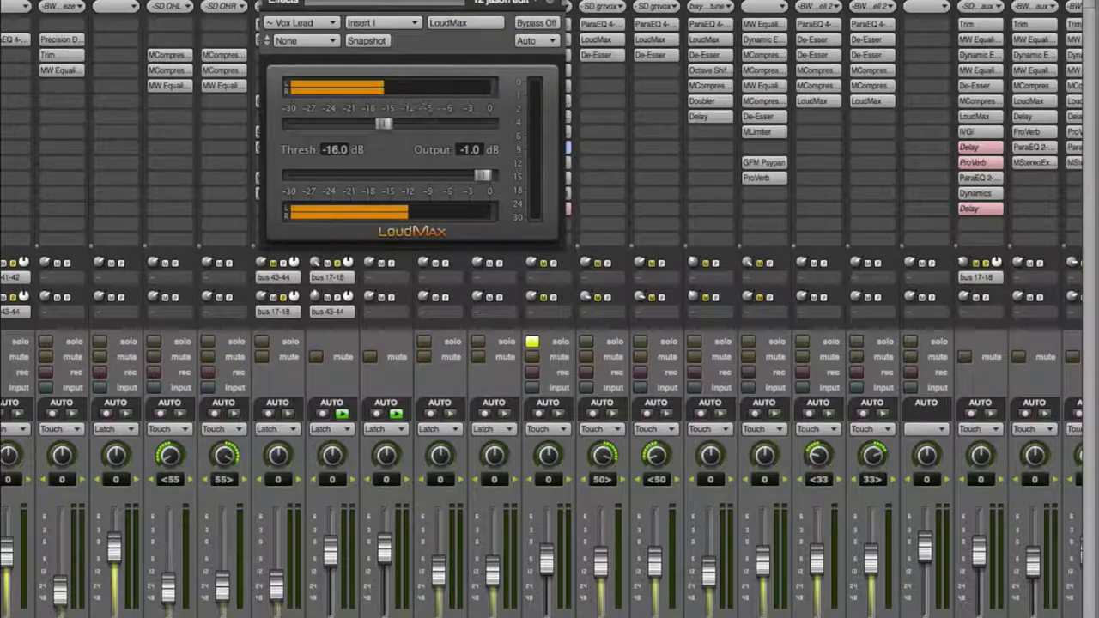
{"action": "key", "text": "super+w"}
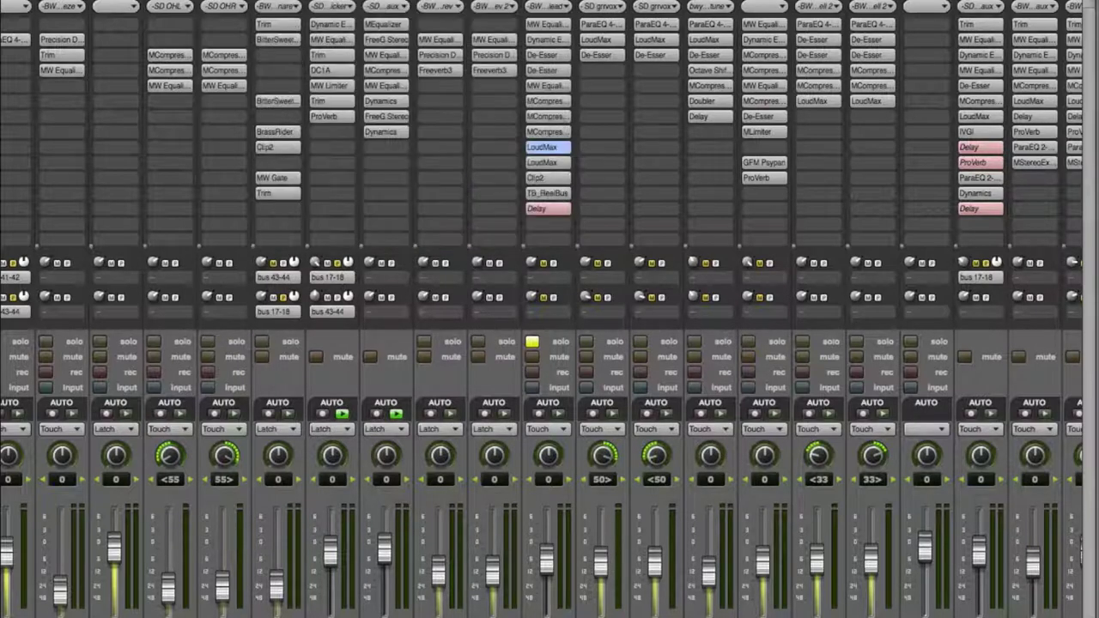
{"action": "left_click", "coordinate": [545, 161]}
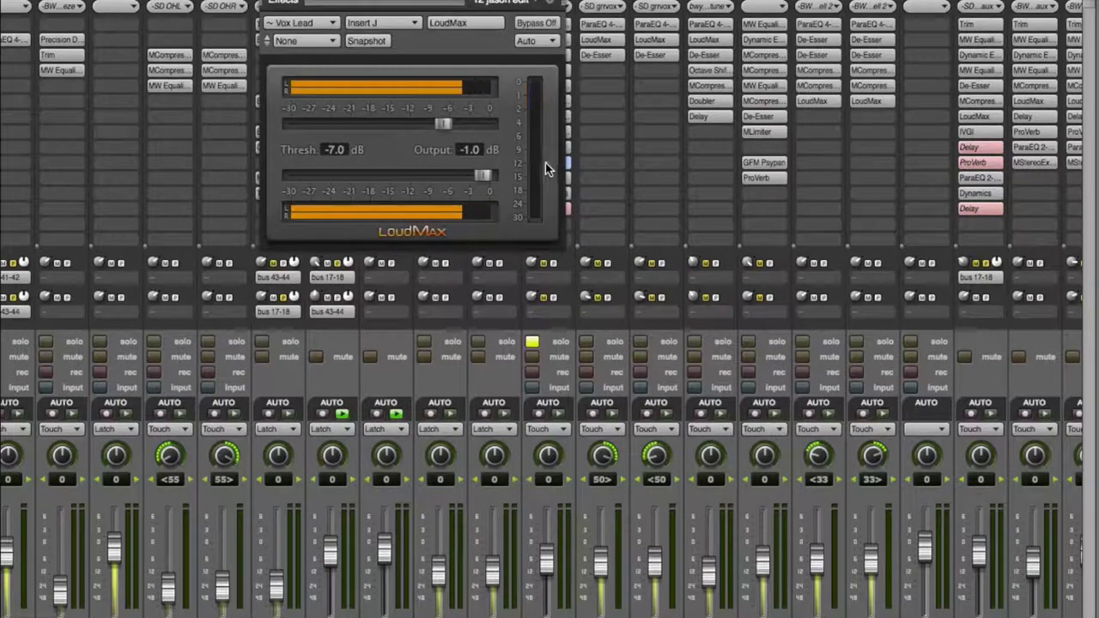
{"action": "key", "text": "super+w"}
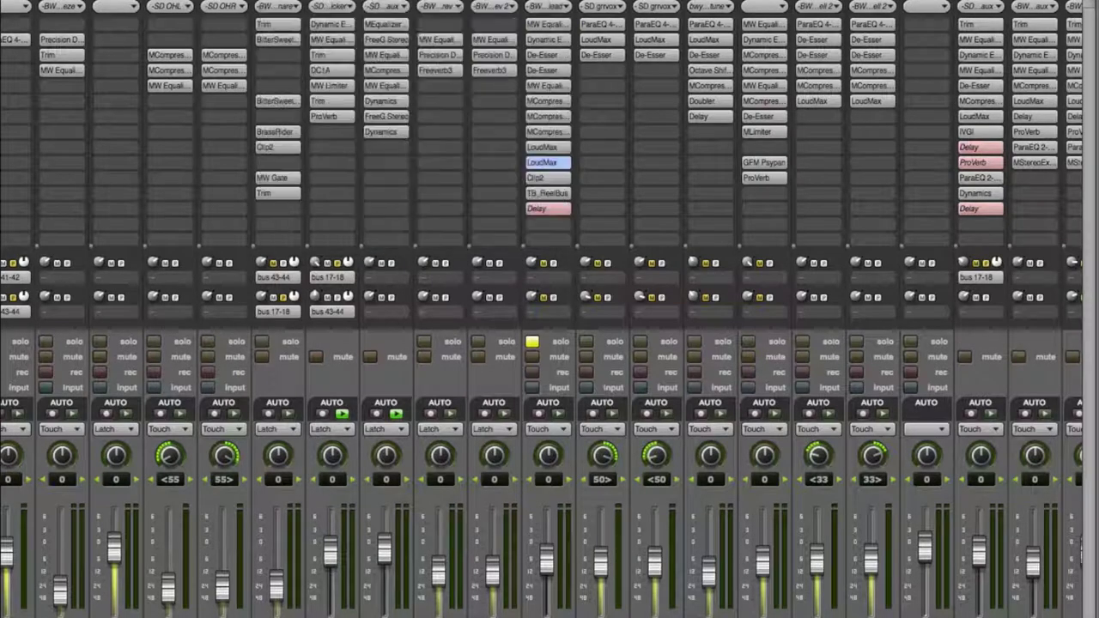
Step: Inspect the clipping threshold of Clip2 in Insert K of Vox Lead and close the plugin
{"action": "left_click", "coordinate": [539, 177]}
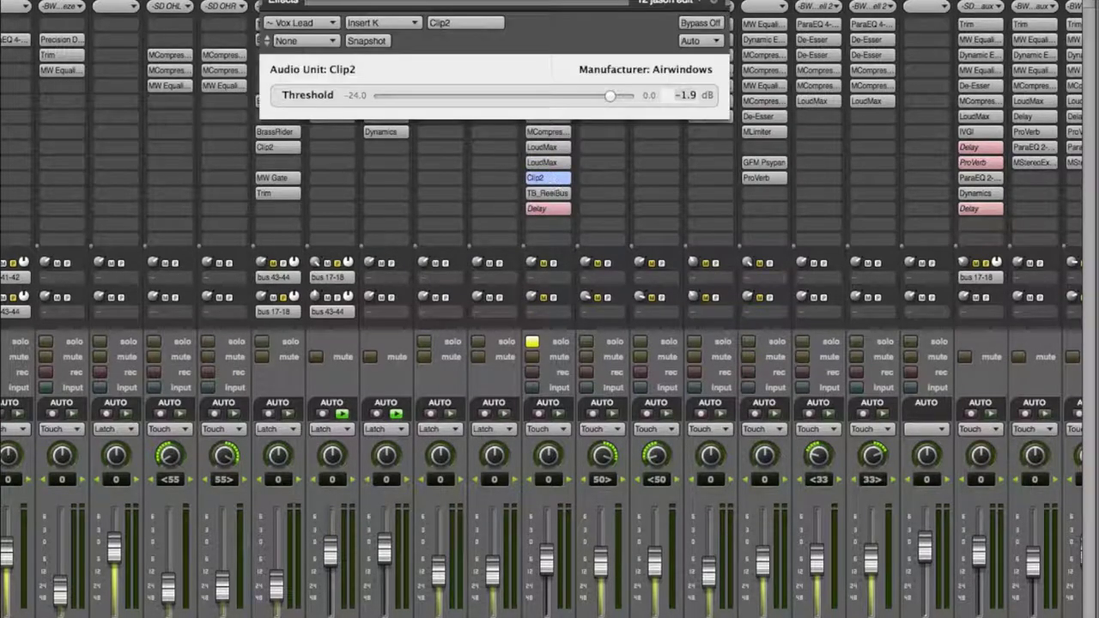
{"action": "key", "text": "super+w"}
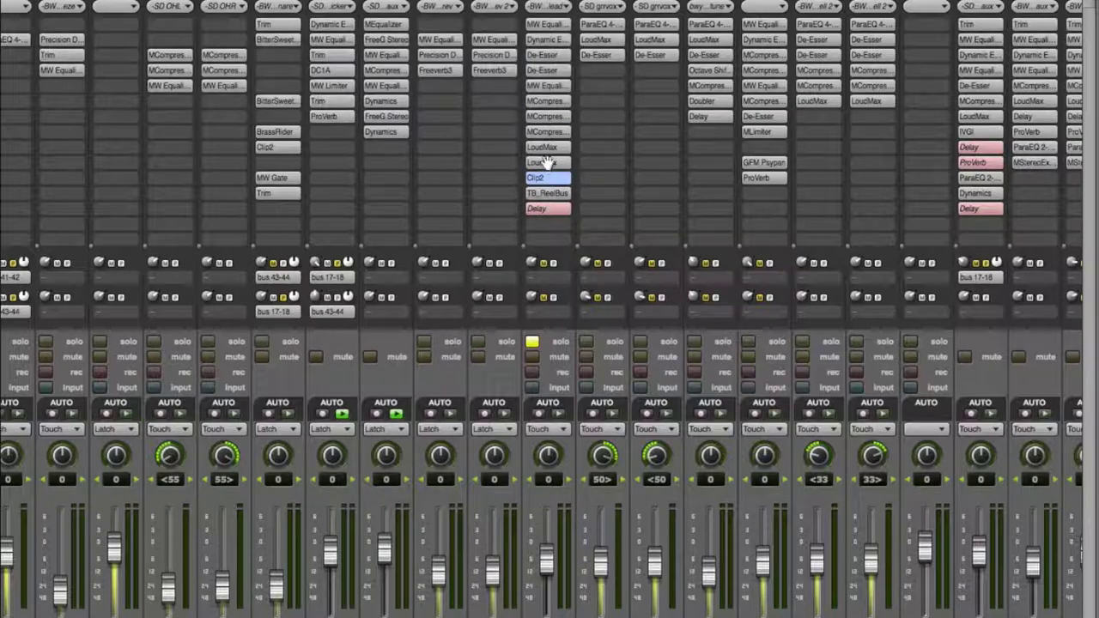
{"action": "mouse_move", "coordinate": [546, 162]}
{"action": "left_mouse_down"}
{"action": "mouse_move", "coordinate": [543, 185]}
{"action": "mouse_move", "coordinate": [542, 154]}
{"action": "left_mouse_up"}
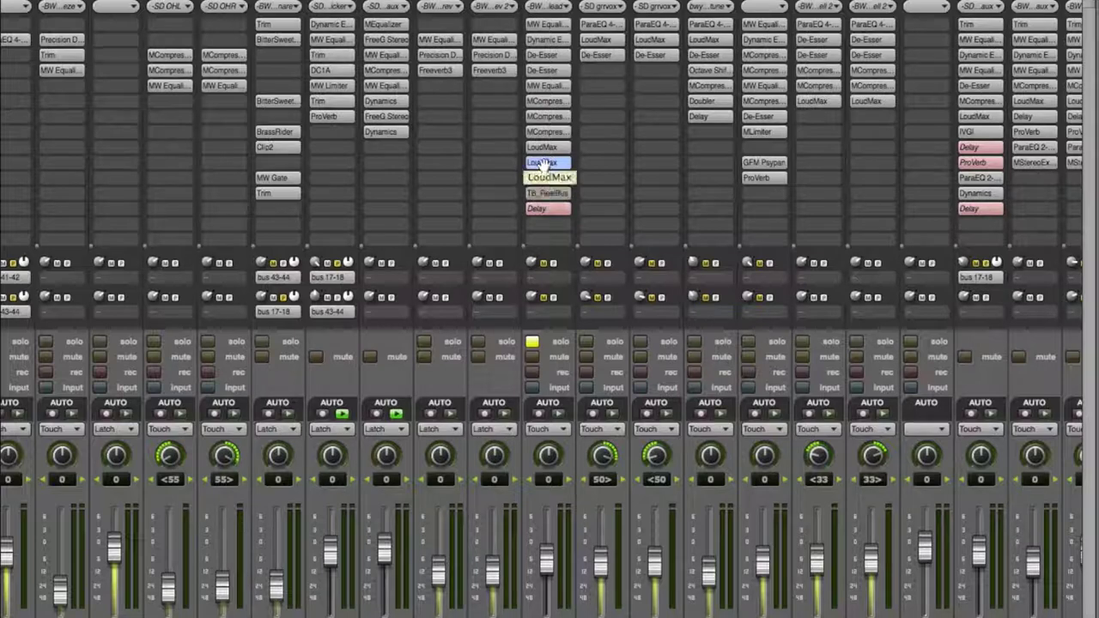
{"action": "mouse_move", "coordinate": [544, 147]}
{"action": "left_mouse_down"}
{"action": "mouse_move", "coordinate": [557, 113]}
{"action": "mouse_move", "coordinate": [556, 163]}
{"action": "left_mouse_up"}
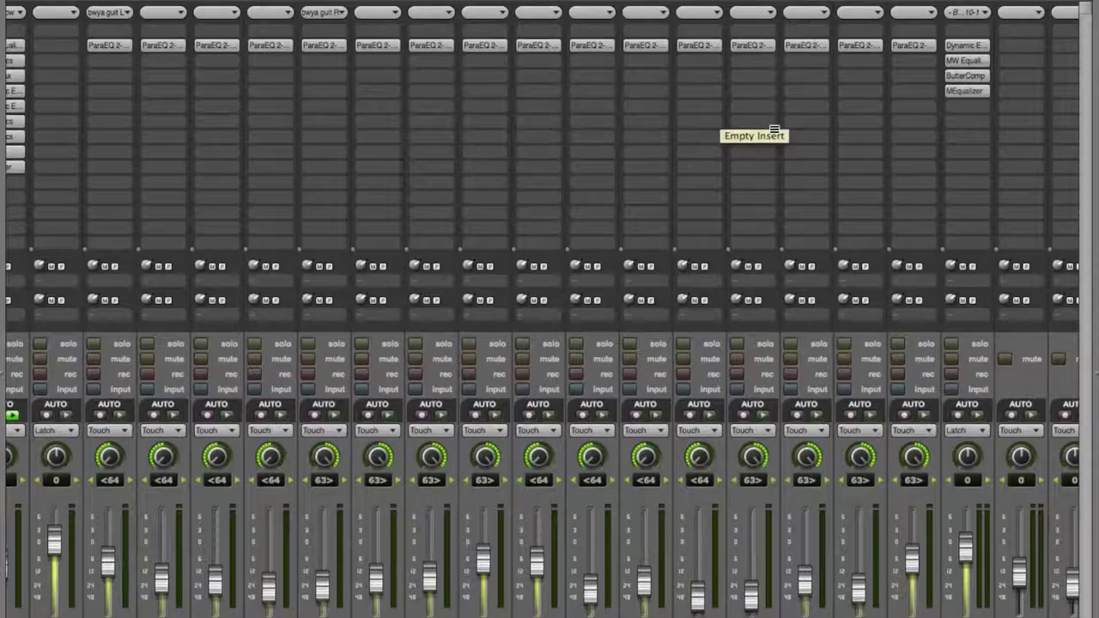
{"action": "scroll", "coordinate": [549, 309], "scroll_direction": "right", "scroll_amount": 15}
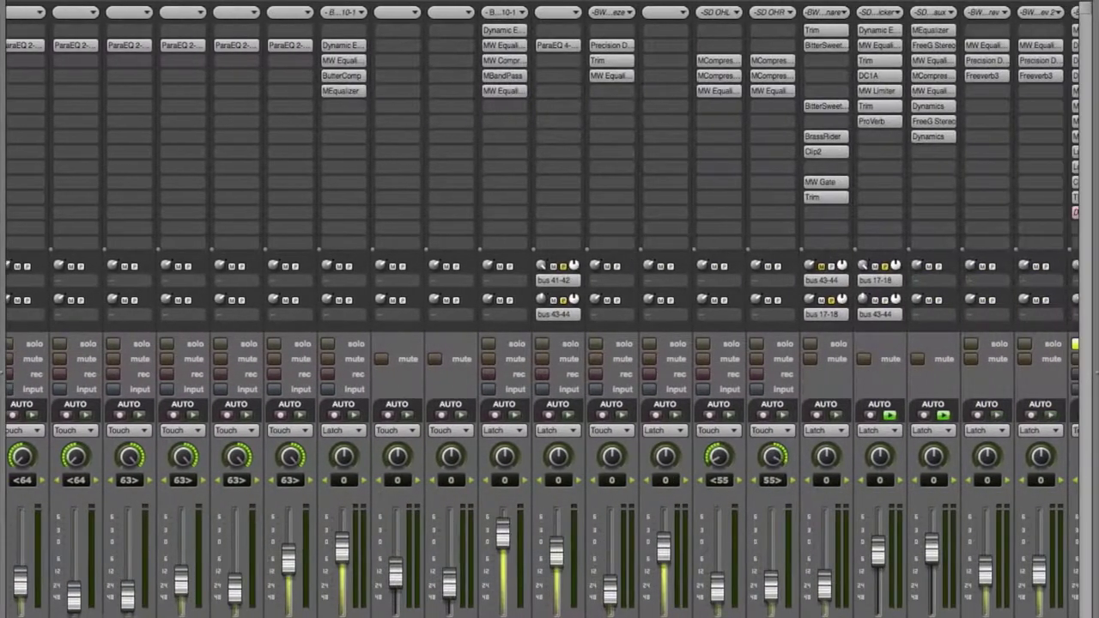
{"action": "scroll", "coordinate": [550, 309], "scroll_direction": "left", "scroll_amount": 12}
{"action": "scroll", "coordinate": [550, 309], "scroll_direction": "left", "scroll_amount": 5}
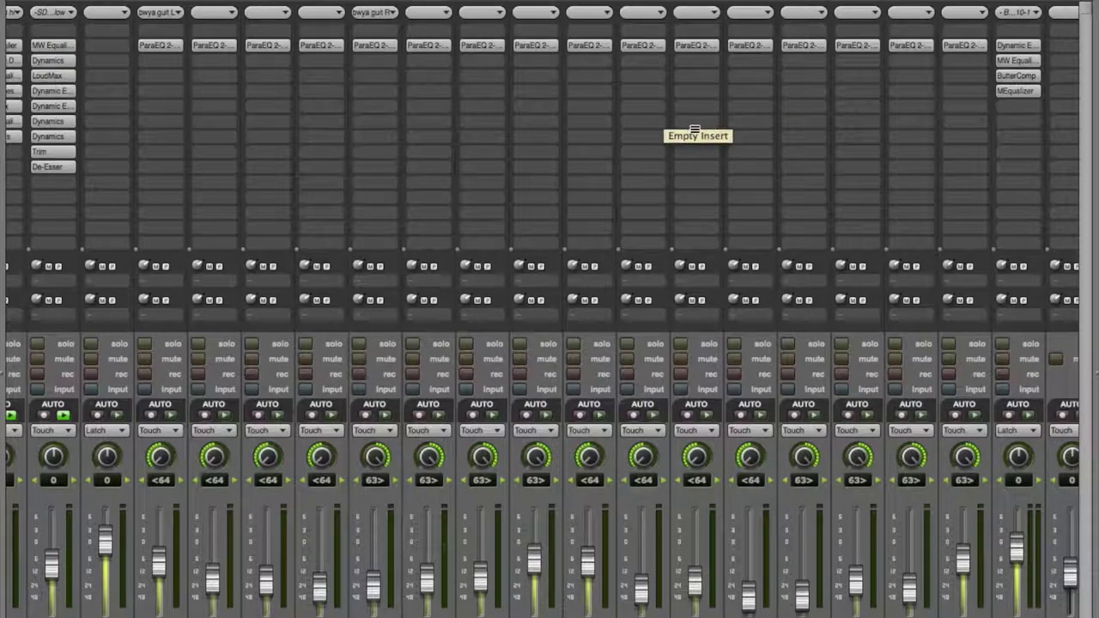
{"action": "scroll", "coordinate": [550, 309], "scroll_direction": "left", "scroll_amount": 10}
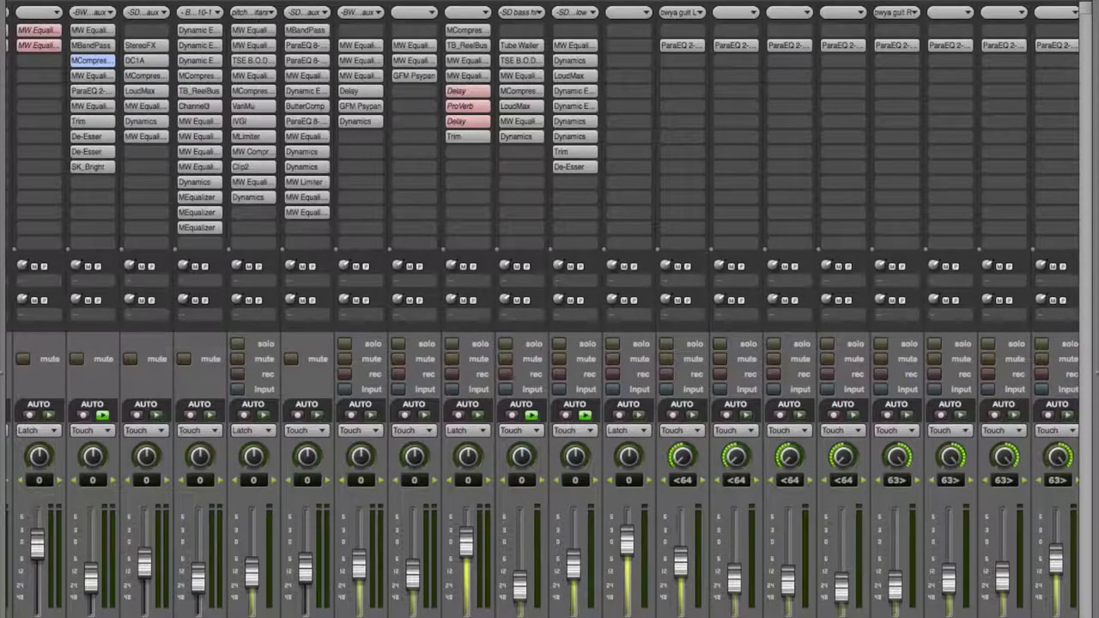
{"action": "scroll", "coordinate": [549, 309], "scroll_direction": "right", "scroll_amount": 8}
{"action": "scroll", "coordinate": [550, 309], "scroll_direction": "left", "scroll_amount": 10}
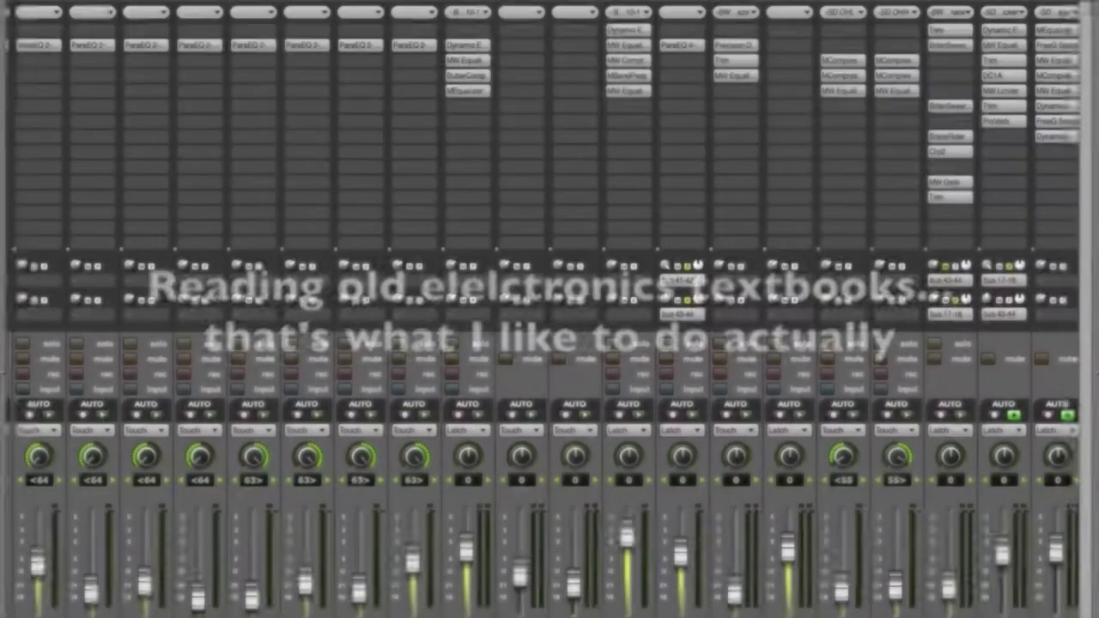
{"action": "scroll", "coordinate": [747, 609], "scroll_direction": "left", "scroll_amount": 5}
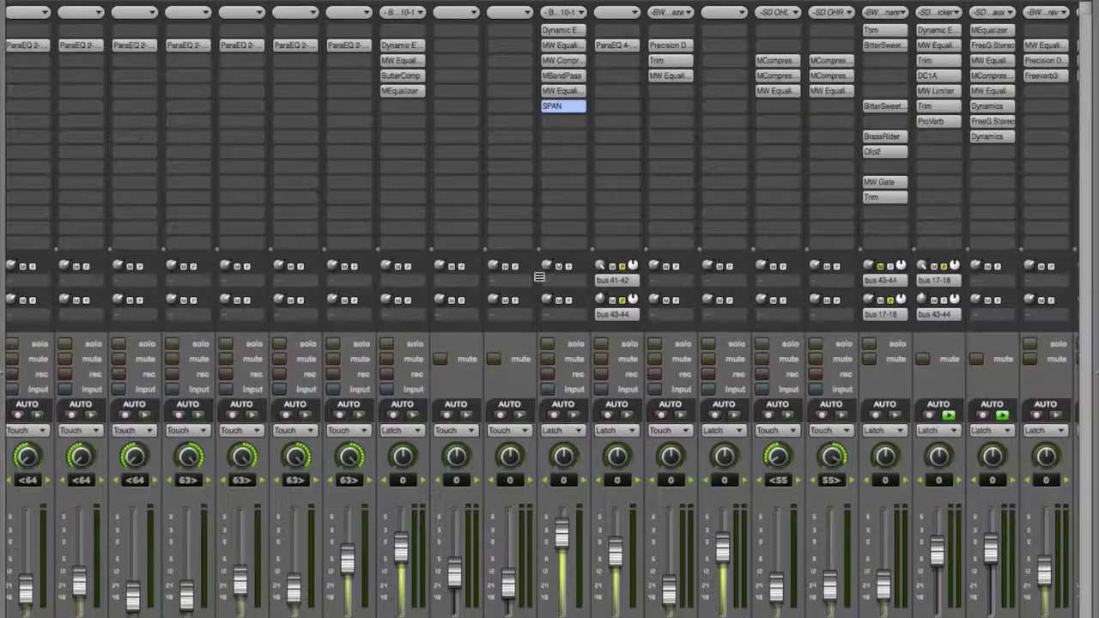
Step: Solo the Kick channel, examine its spectrum in the SPAN analyzer in Insert F, and close the analyzer
{"action": "left_click", "coordinate": [549, 344]}
{"action": "left_click", "coordinate": [562, 106]}
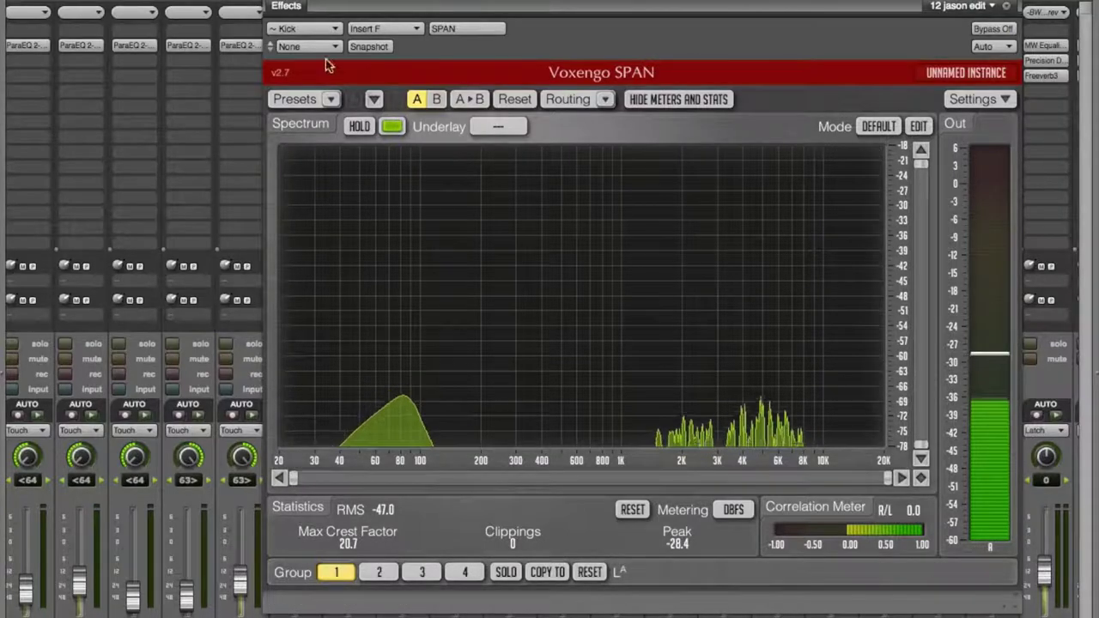
{"action": "left_click", "coordinate": [268, 5]}
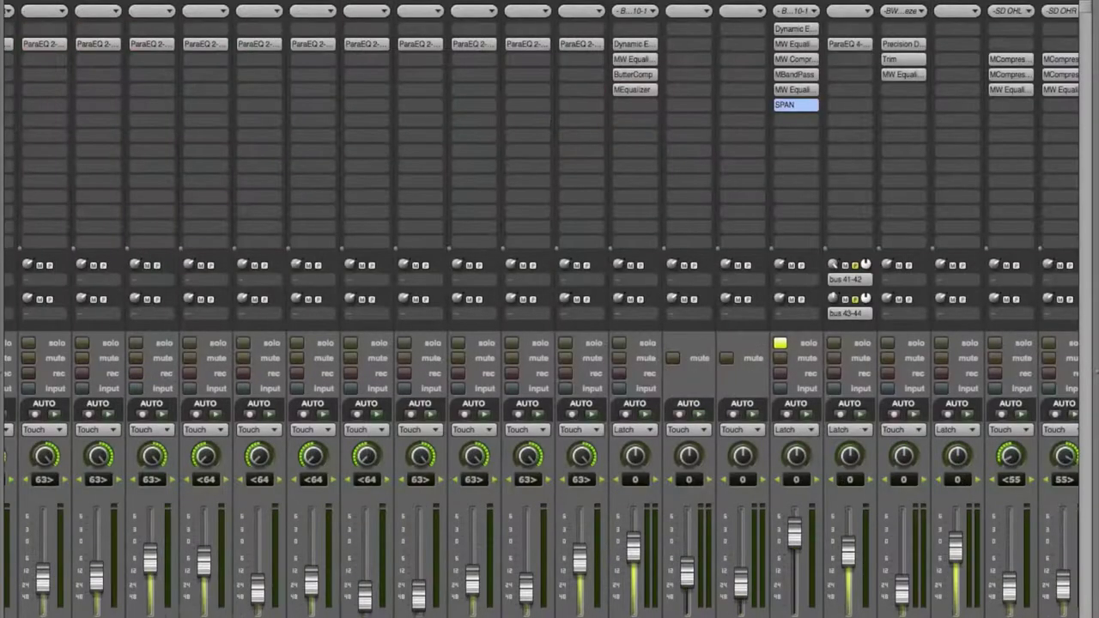
{"action": "scroll", "coordinate": [550, 309], "scroll_direction": "right", "scroll_amount": 10}
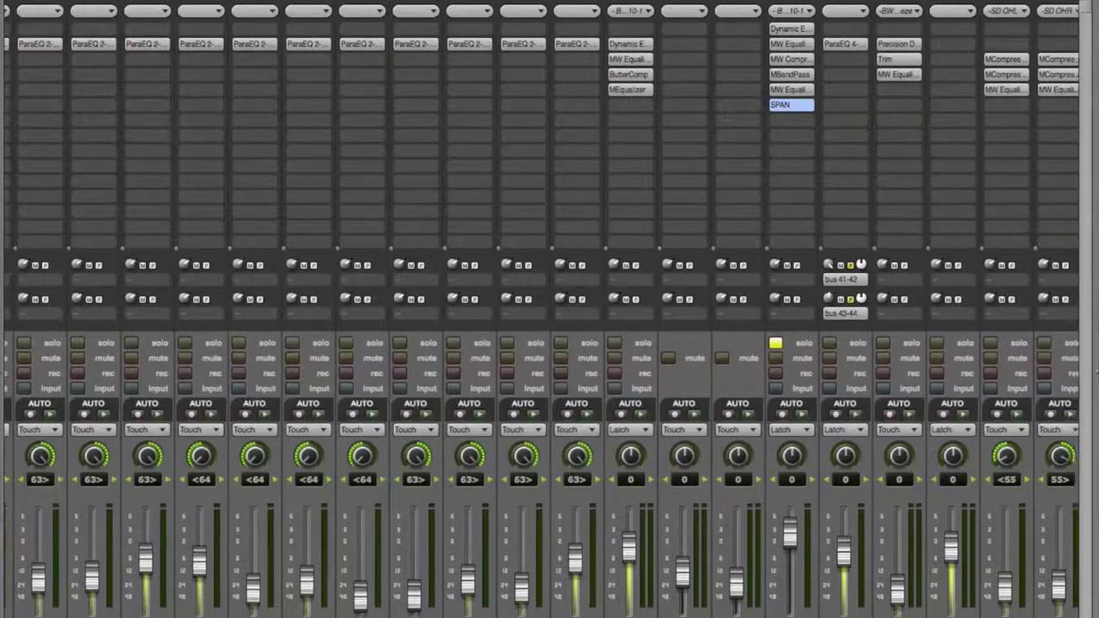
{"action": "scroll", "coordinate": [549, 309], "scroll_direction": "left", "scroll_amount": 20}
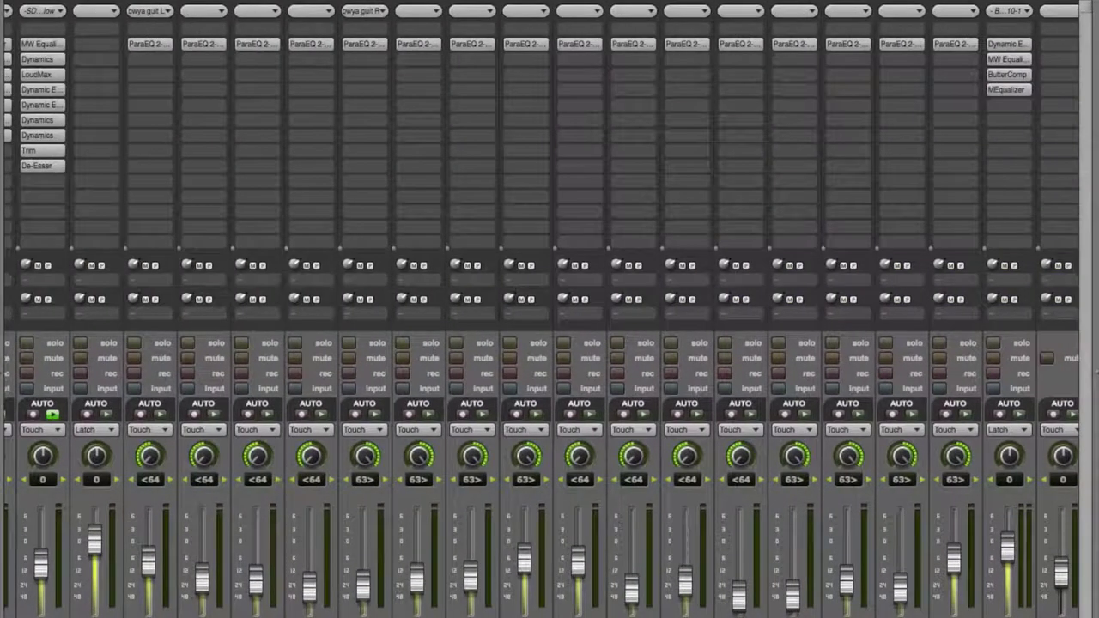
{"action": "scroll", "coordinate": [549, 309], "scroll_direction": "right", "scroll_amount": 2}
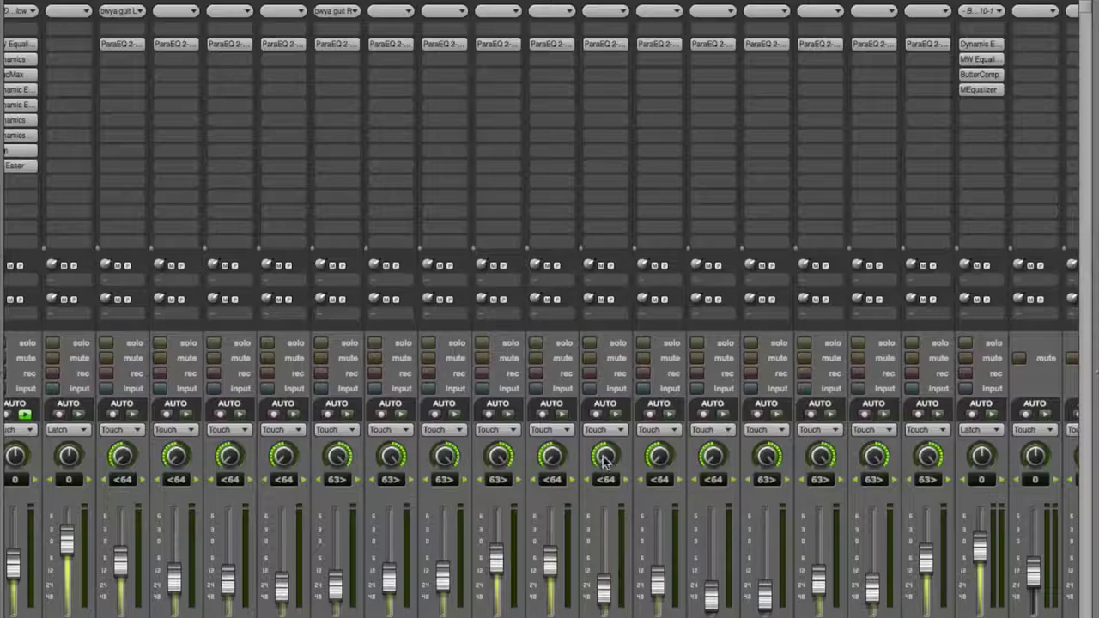
{"action": "scroll", "coordinate": [550, 344], "scroll_direction": "right", "scroll_amount": 8}
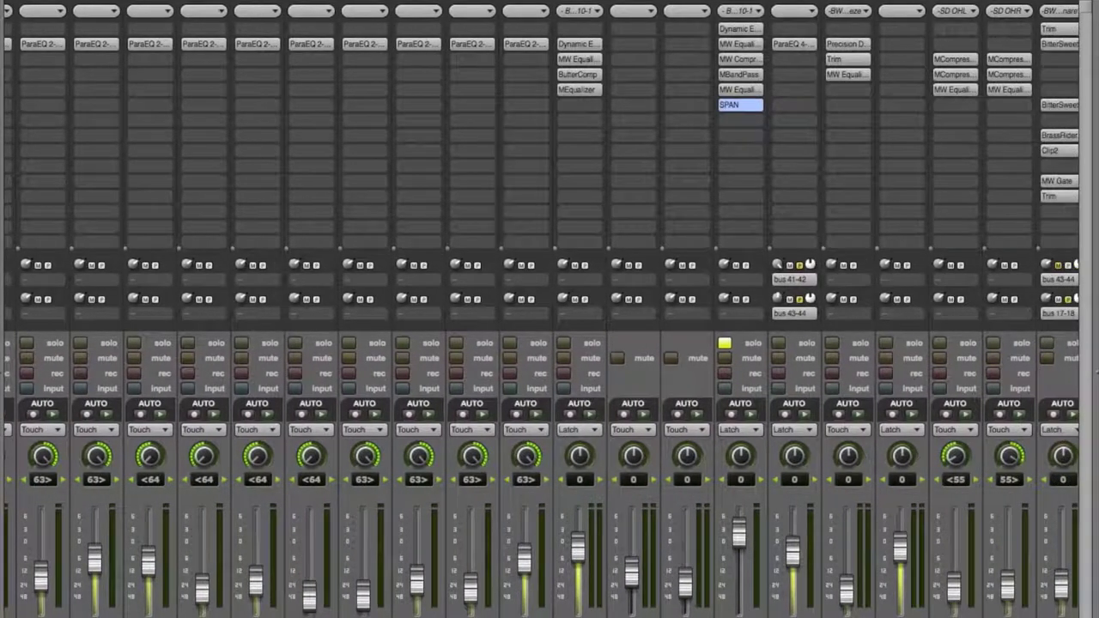
{"action": "left_click", "coordinate": [738, 530], "text": "alt"}
{"action": "scroll", "coordinate": [632, 558], "scroll_direction": "right", "scroll_amount": 2}
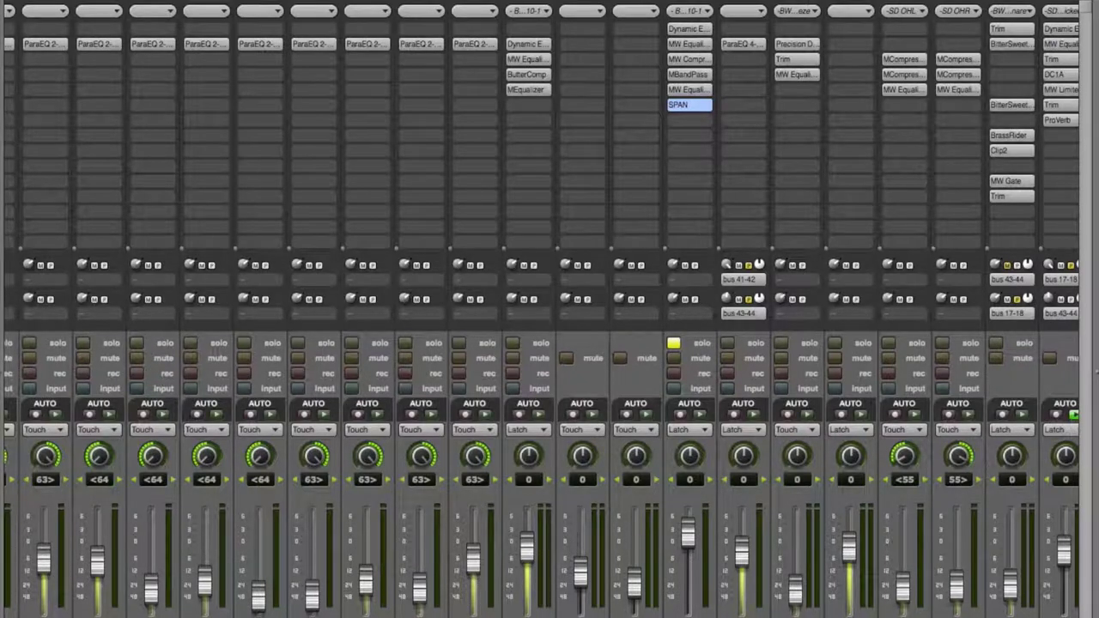
{"action": "scroll", "coordinate": [550, 309], "scroll_direction": "left", "scroll_amount": 10}
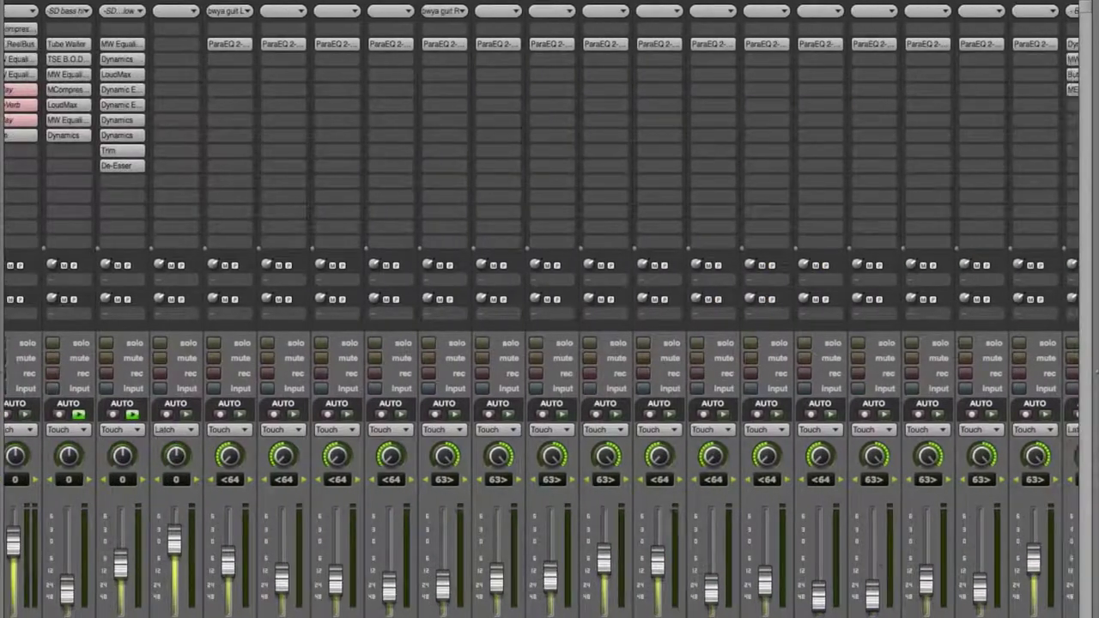
Step: Switch the solo from the Kick channel to the Vox Lead channel
{"action": "scroll", "coordinate": [550, 309], "scroll_direction": "right", "scroll_amount": 2}
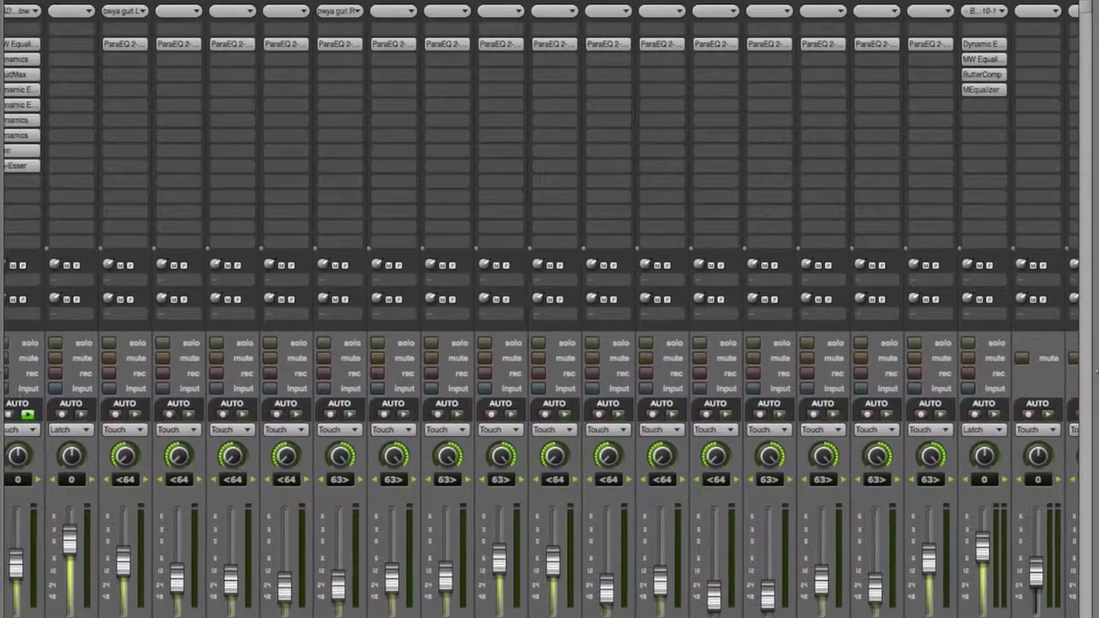
{"action": "scroll", "coordinate": [549, 309], "scroll_direction": "right", "scroll_amount": 3}
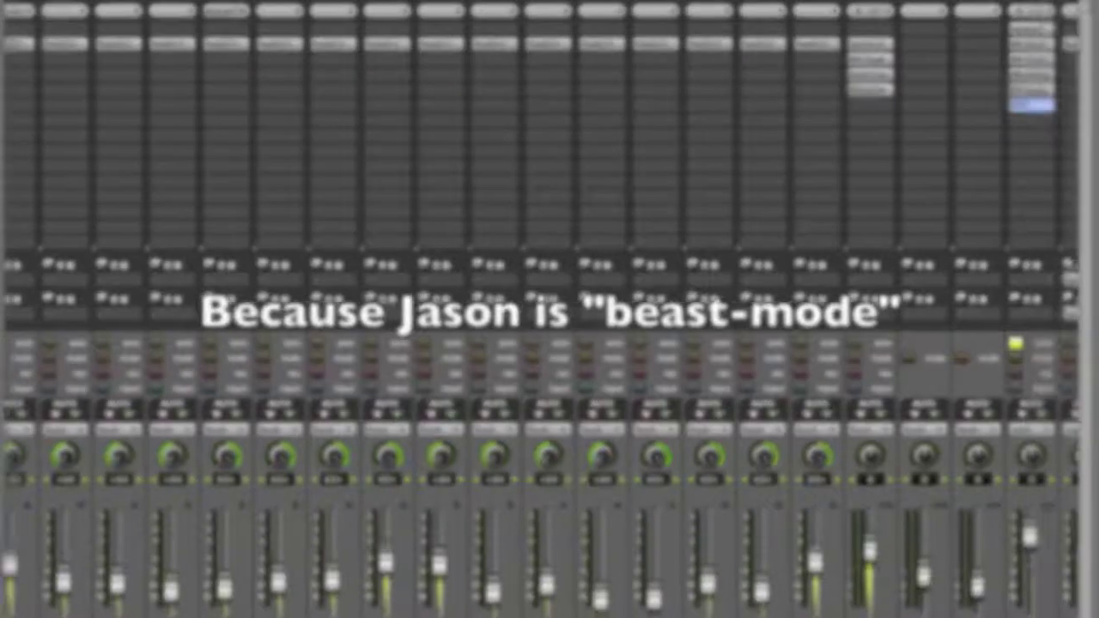
{"action": "scroll", "coordinate": [549, 309], "scroll_direction": "right", "scroll_amount": 8}
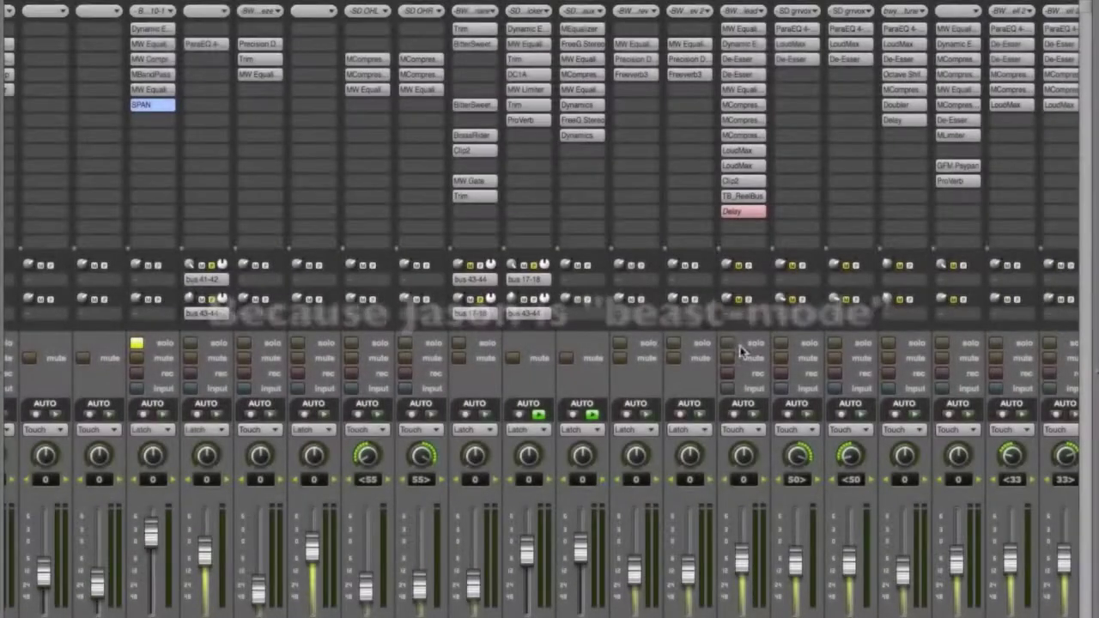
{"action": "left_click", "coordinate": [727, 344]}
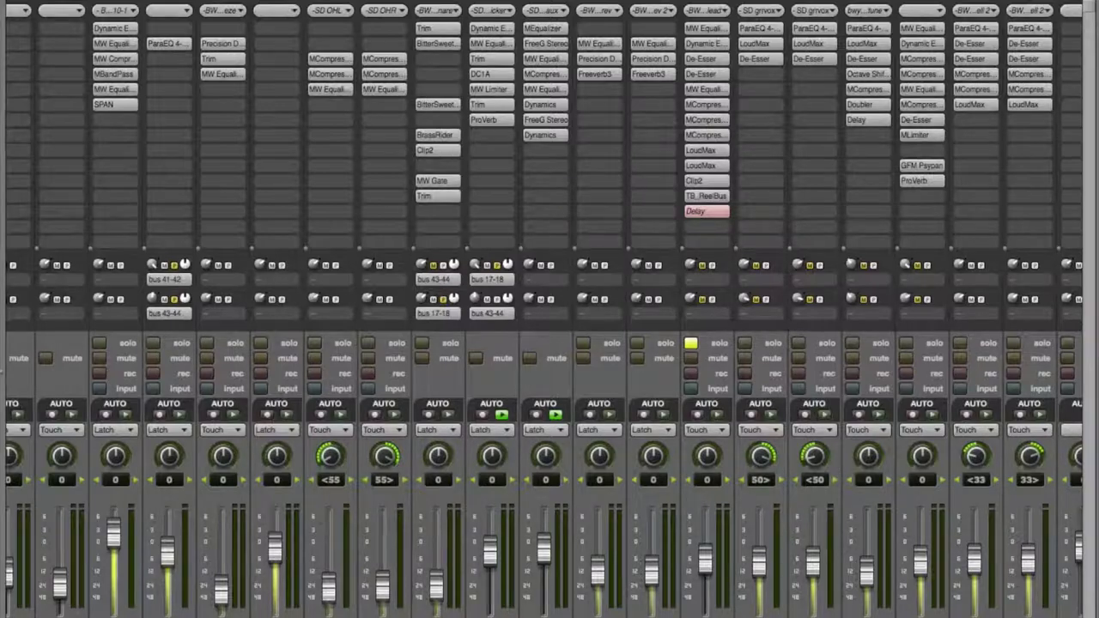
{"action": "scroll", "coordinate": [550, 309], "scroll_direction": "left", "scroll_amount": 10}
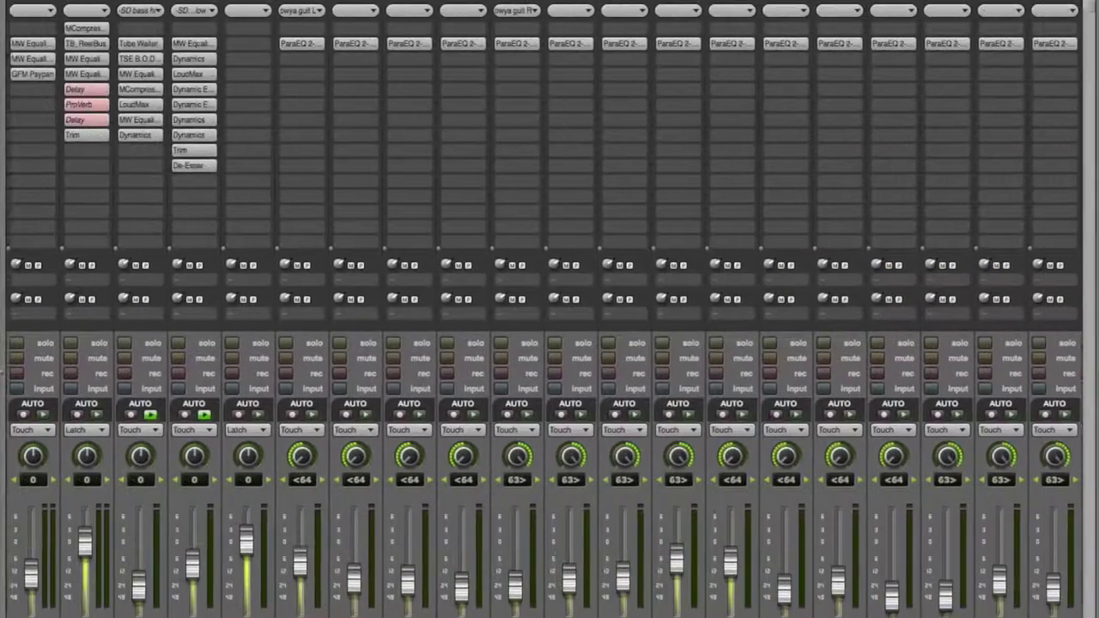
{"action": "scroll", "coordinate": [549, 309], "scroll_direction": "right", "scroll_amount": 3}
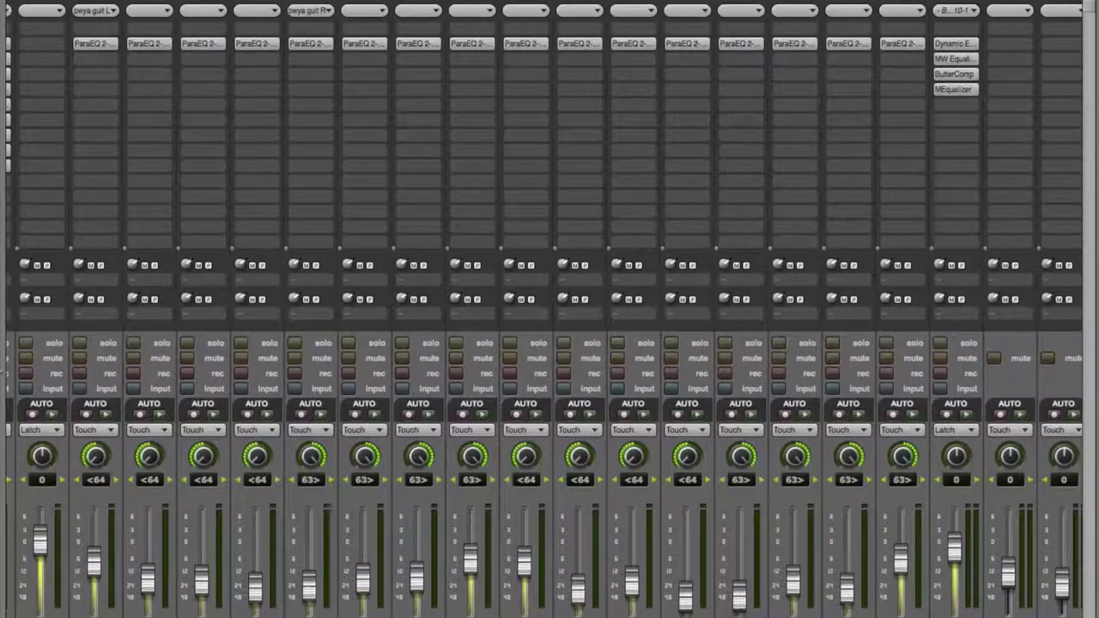
{"action": "scroll", "coordinate": [549, 309], "scroll_direction": "right", "scroll_amount": 5}
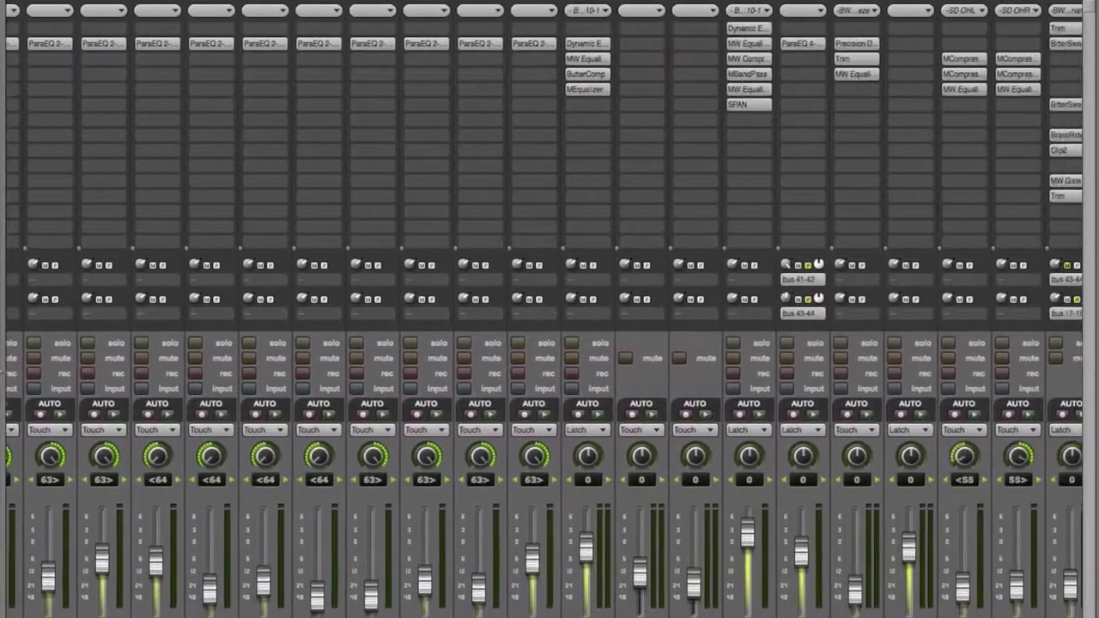
{"action": "scroll", "coordinate": [549, 309], "scroll_direction": "right", "scroll_amount": 5}
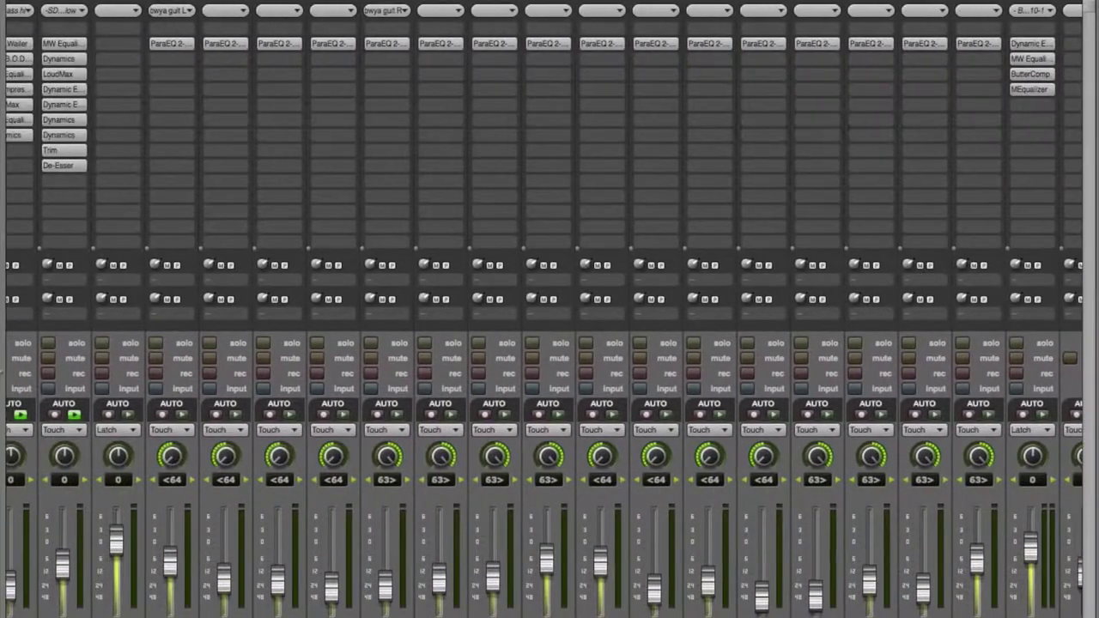
{"action": "scroll", "coordinate": [549, 309], "scroll_direction": "right", "scroll_amount": 20}
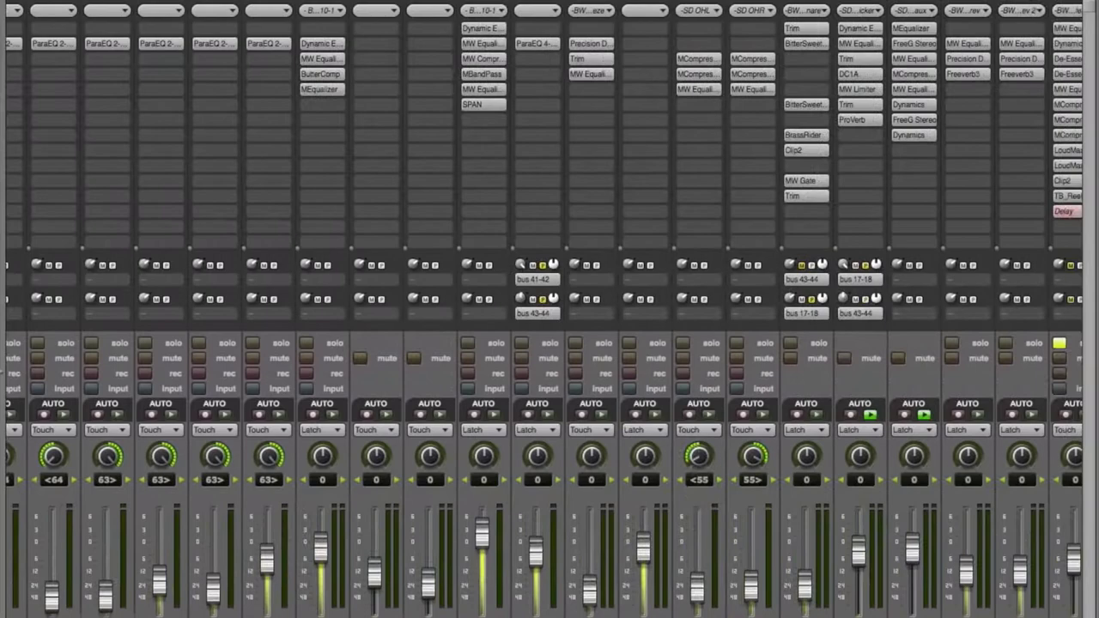
{"action": "scroll", "coordinate": [549, 309], "scroll_direction": "right", "scroll_amount": 5}
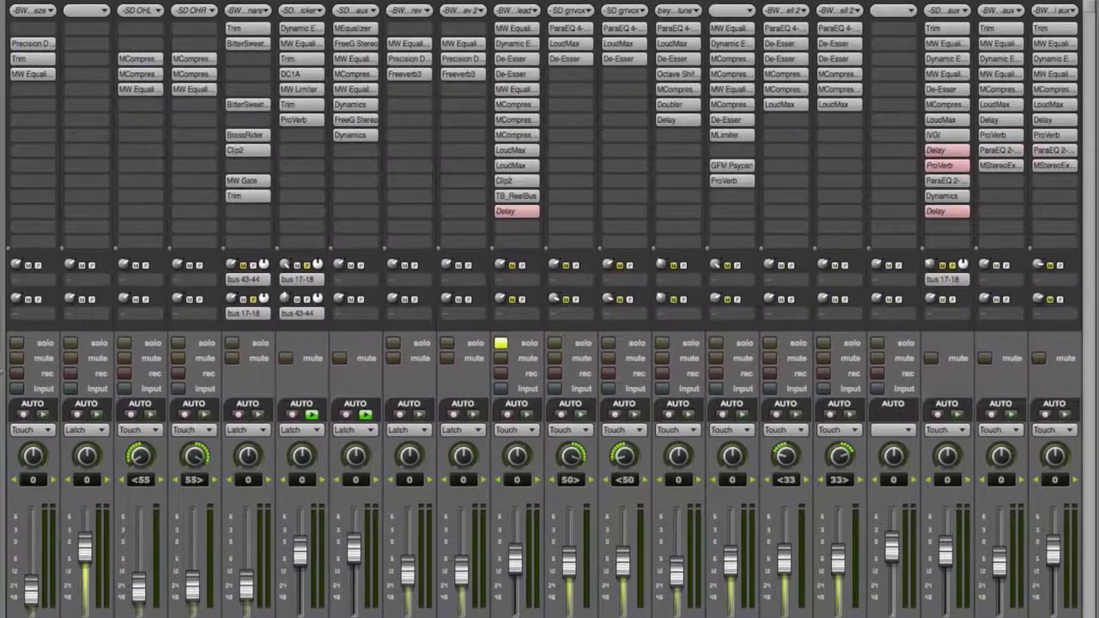
{"action": "scroll", "coordinate": [549, 309], "scroll_direction": "left", "scroll_amount": 4}
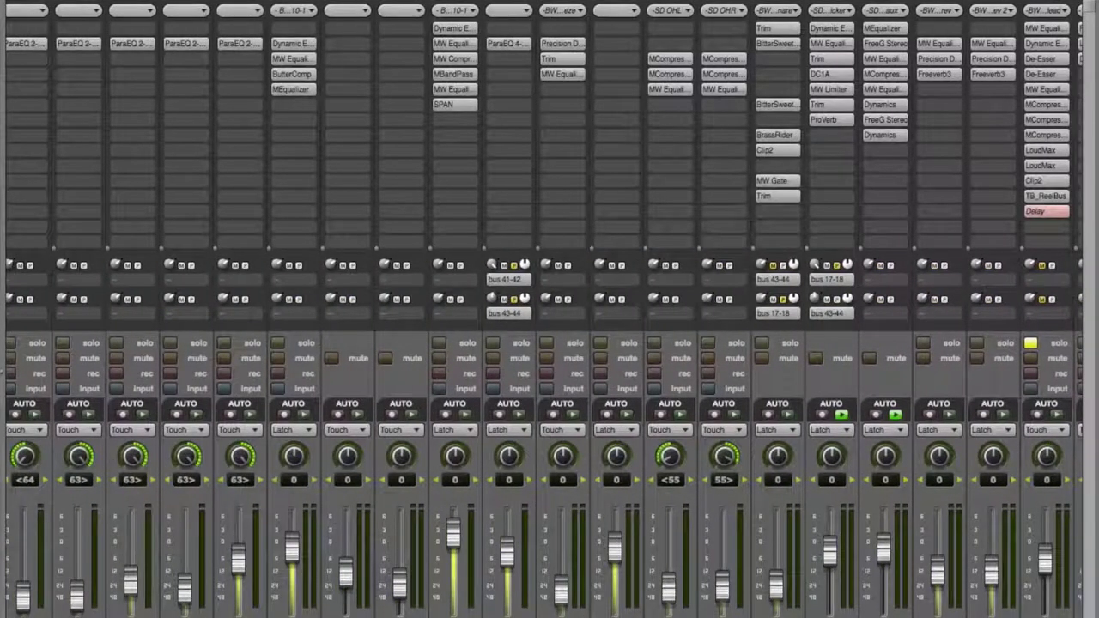
{"action": "scroll", "coordinate": [549, 309], "scroll_direction": "right", "scroll_amount": 6}
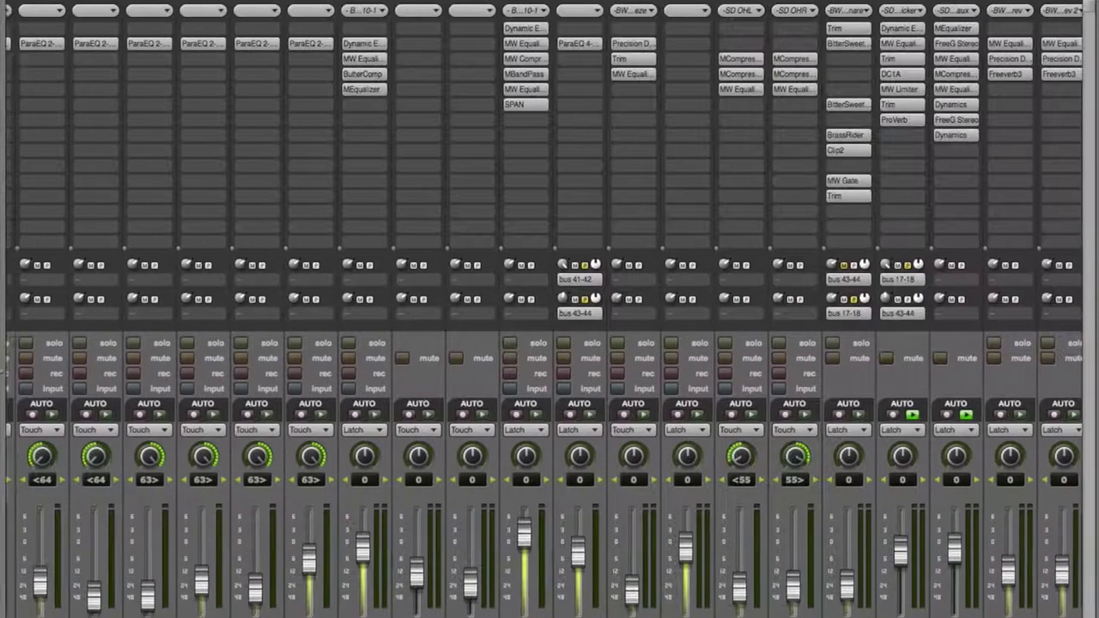
{"action": "scroll", "coordinate": [599, 211], "scroll_direction": "right", "scroll_amount": 1}
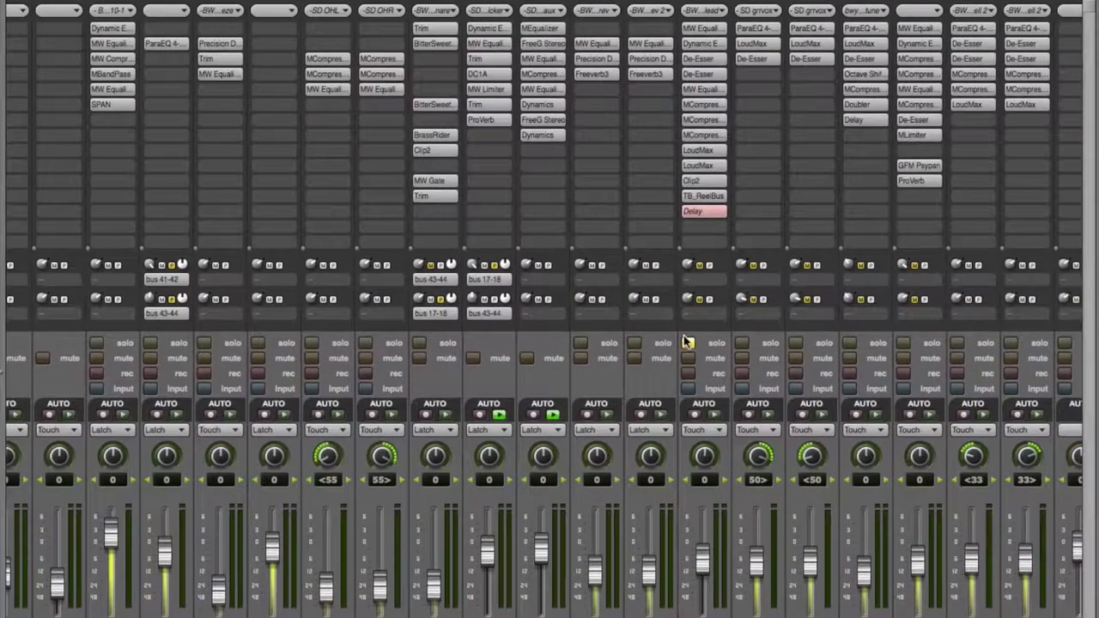
{"action": "left_click", "coordinate": [688, 343]}
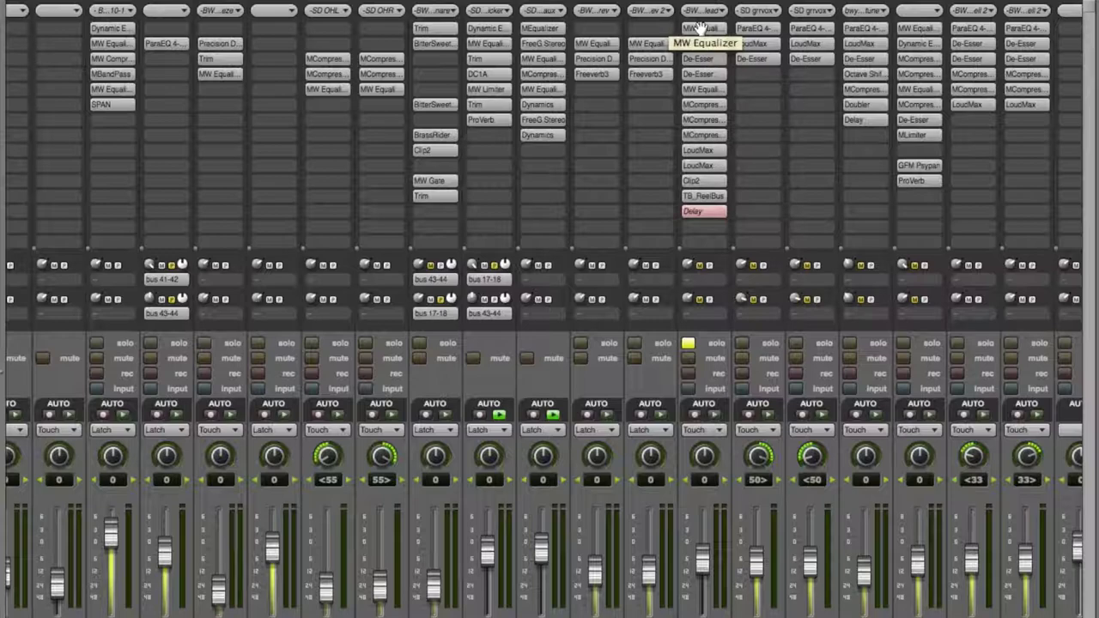
Step: Examine the high-pass and low-pass filters of the MW Equalizer in Insert A of Vox Lead and close the plugin
{"action": "left_click", "coordinate": [699, 29]}
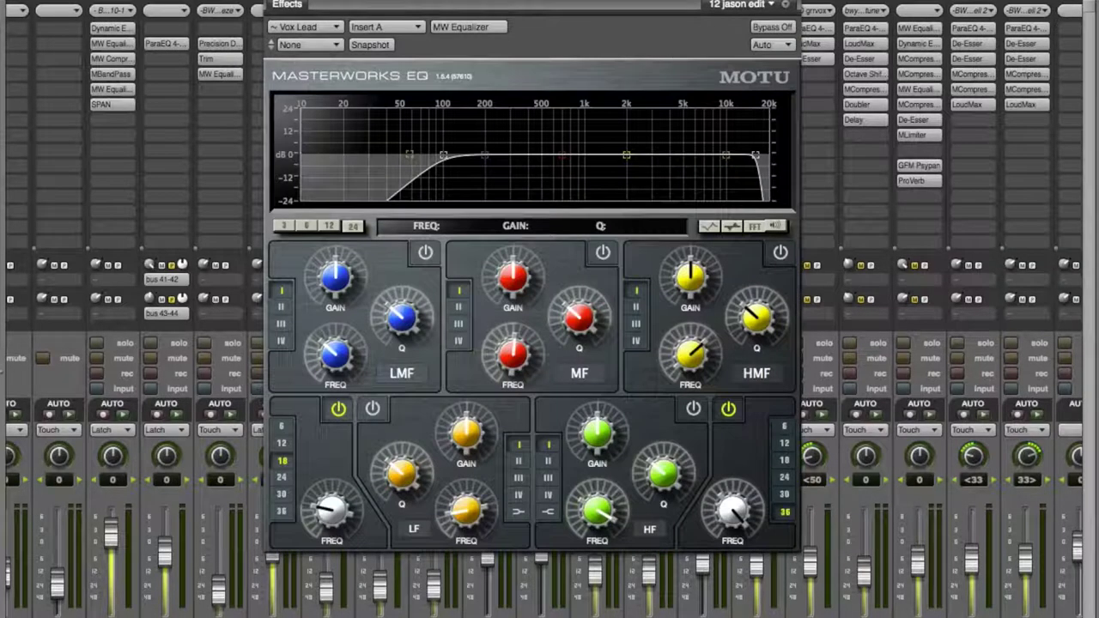
{"action": "left_click_drag", "start_coordinate": [532, 5], "coordinate": [592, 0]}
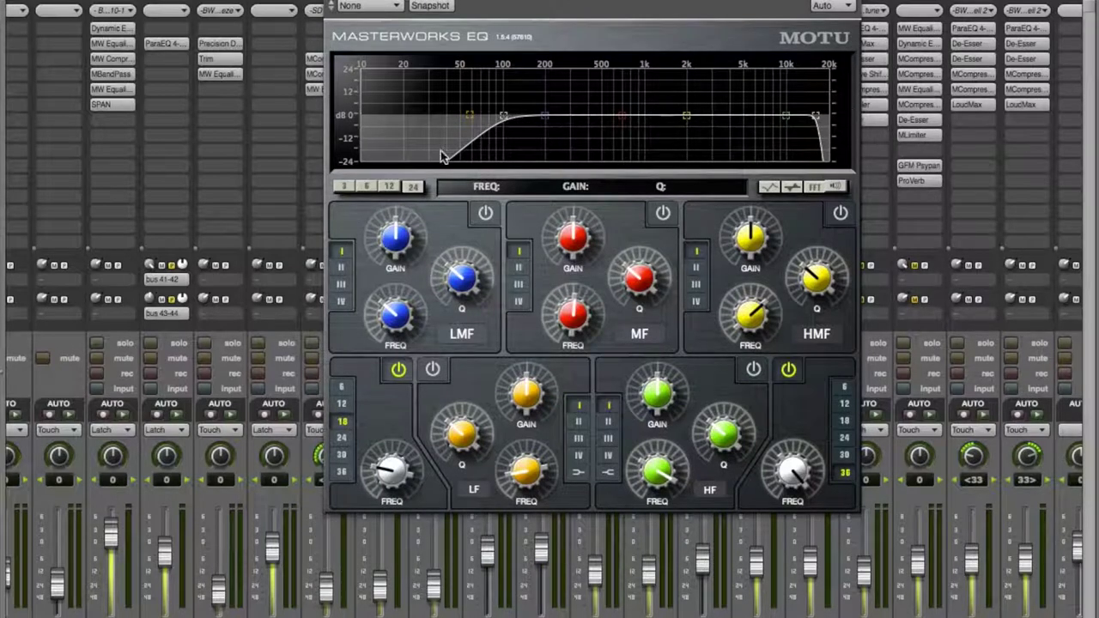
{"action": "mouse_move", "coordinate": [503, 116]}
{"action": "left_mouse_down"}
{"action": "mouse_move", "coordinate": [515, 120]}
{"action": "mouse_move", "coordinate": [463, 118]}
{"action": "mouse_move", "coordinate": [515, 118]}
{"action": "mouse_move", "coordinate": [494, 120]}
{"action": "left_mouse_up"}
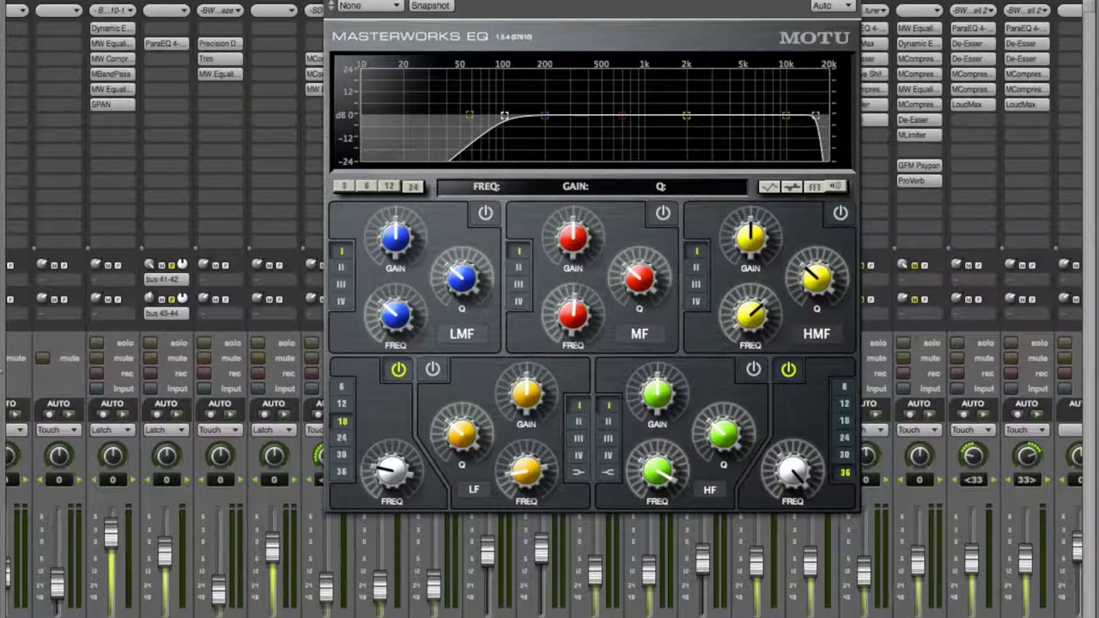
{"action": "key", "text": "super+w"}
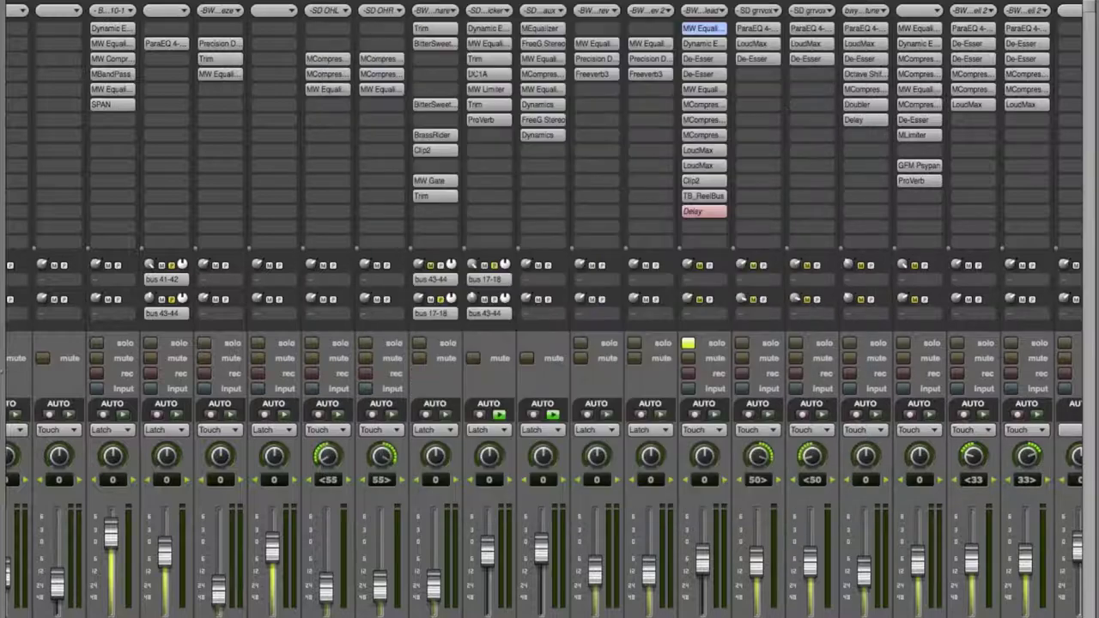
Step: Examine the EQ curve of the MW Equalizer in Insert E of Vox Lead and close the plugin
{"action": "left_click", "coordinate": [704, 90]}
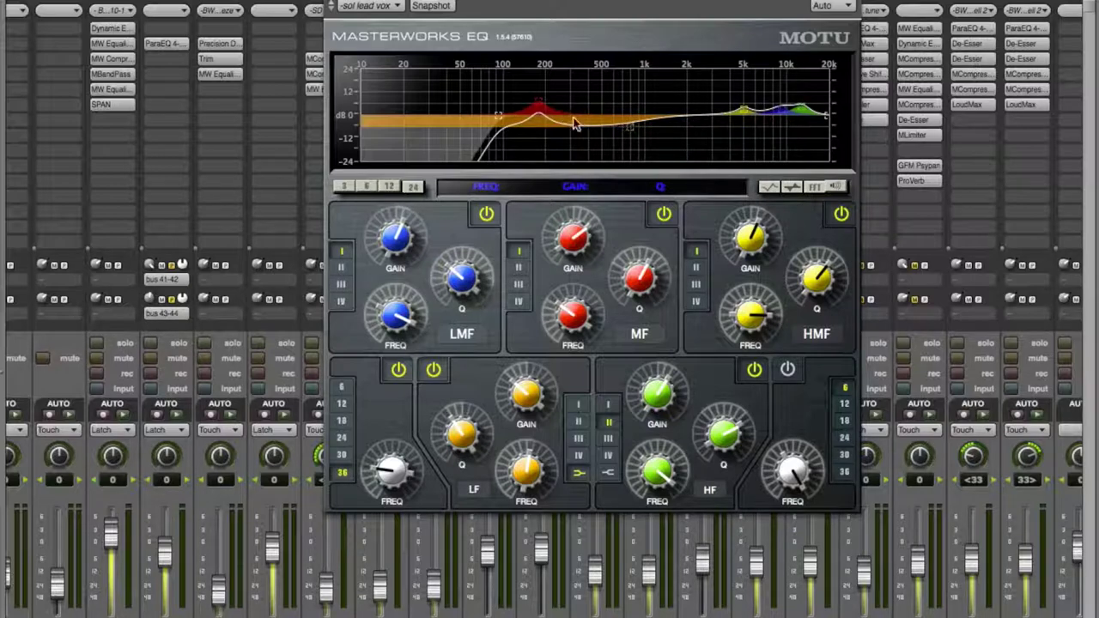
{"action": "left_click_drag", "start_coordinate": [592, 36], "coordinate": [557, 48]}
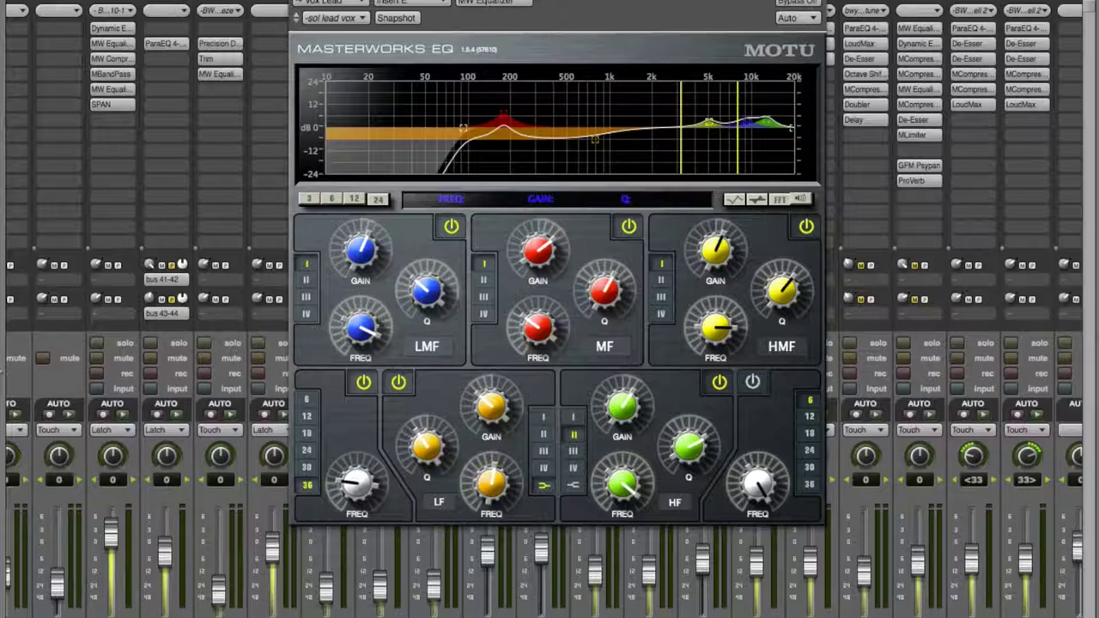
{"action": "key", "text": "super+w"}
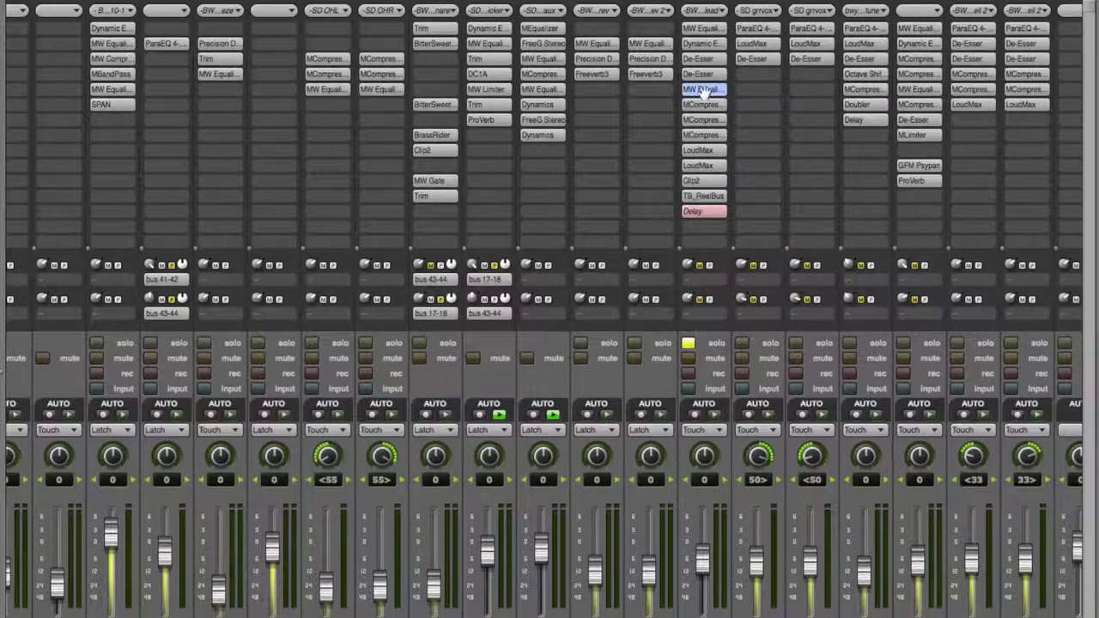
Step: Survey the insert chains across the mixer channels, from the lead vocal and drums to the individual guitar tracks
{"action": "scroll", "coordinate": [549, 309], "scroll_direction": "left", "scroll_amount": 10}
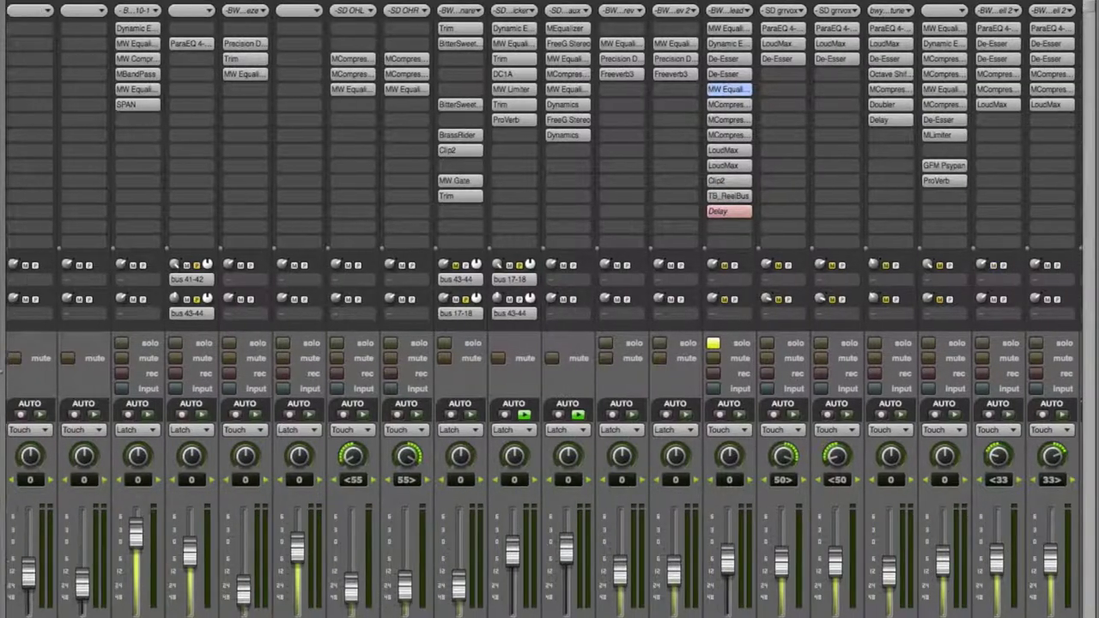
{"action": "scroll", "coordinate": [550, 309], "scroll_direction": "left", "scroll_amount": 8}
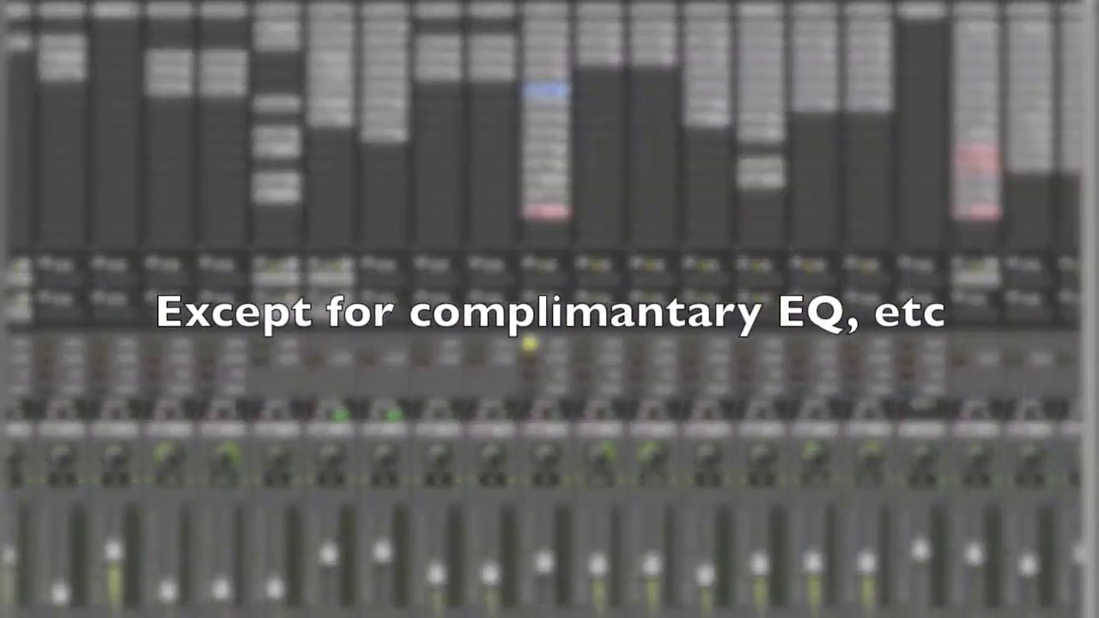
{"action": "scroll", "coordinate": [549, 309], "scroll_direction": "right", "scroll_amount": 2}
{"action": "scroll", "coordinate": [550, 309], "scroll_direction": "left", "scroll_amount": 8}
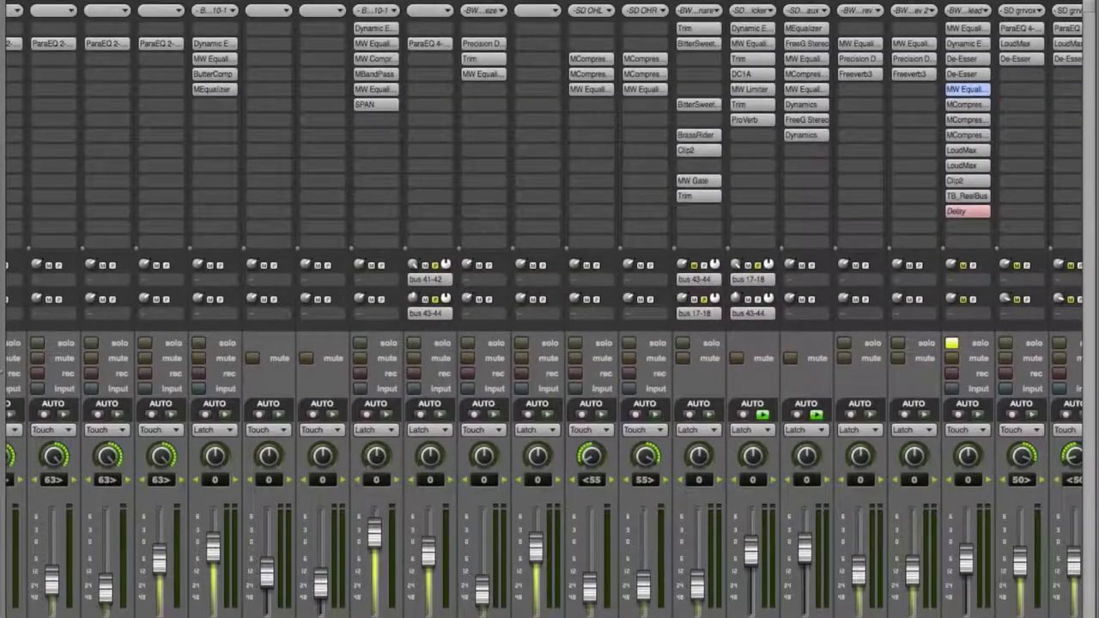
{"action": "scroll", "coordinate": [549, 309], "scroll_direction": "left", "scroll_amount": 6}
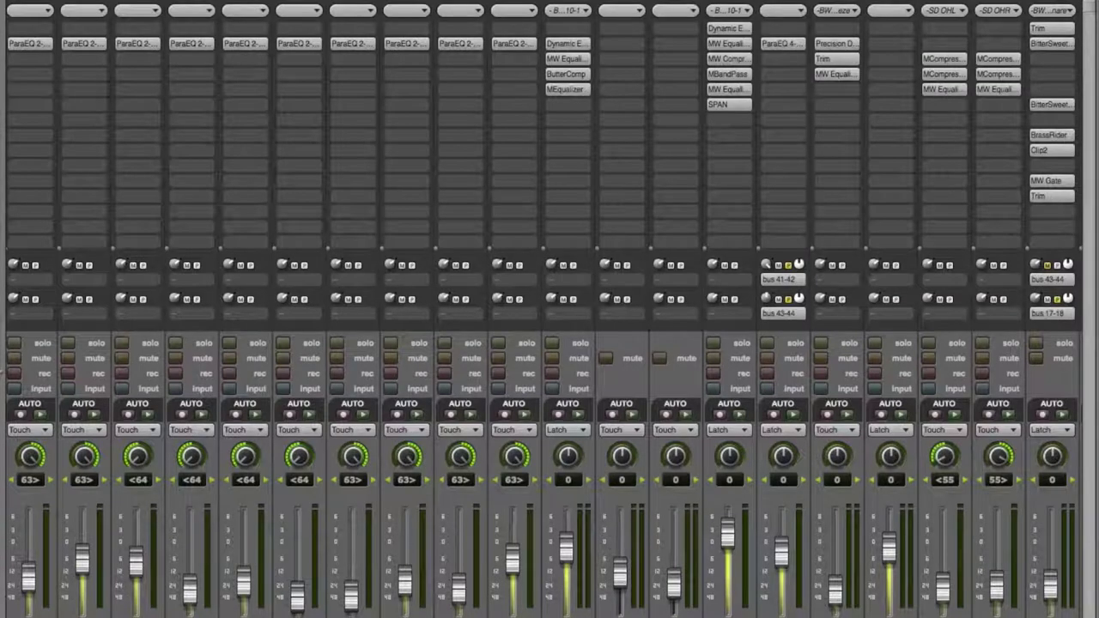
{"action": "scroll", "coordinate": [549, 309], "scroll_direction": "left", "scroll_amount": 2}
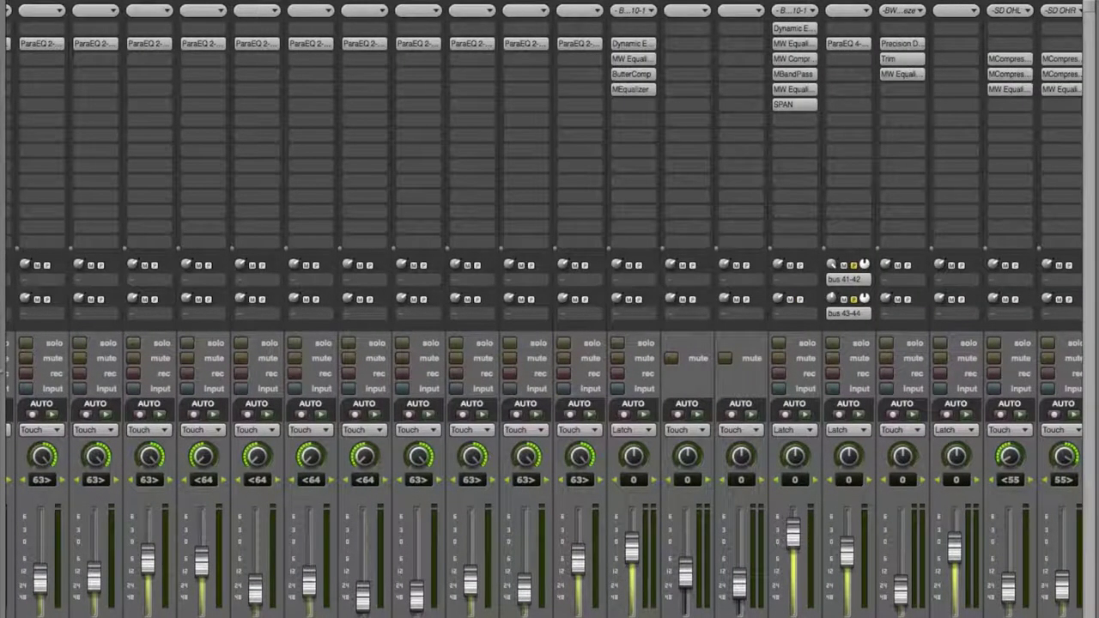
{"action": "scroll", "coordinate": [549, 309], "scroll_direction": "left", "scroll_amount": 5}
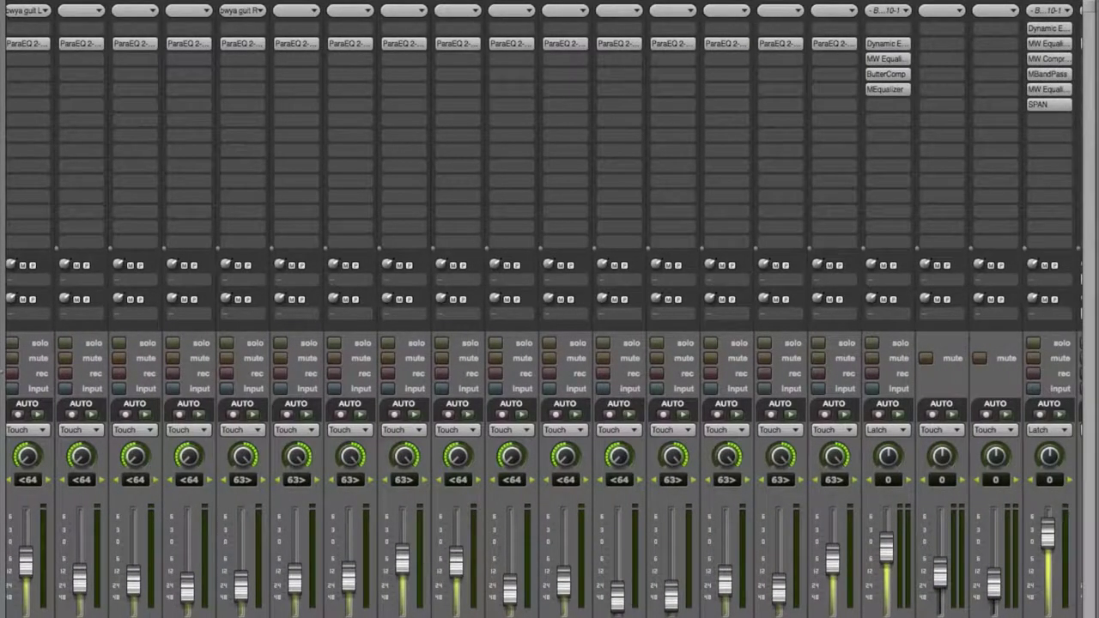
{"action": "scroll", "coordinate": [549, 309], "scroll_direction": "right", "scroll_amount": 5}
{"action": "scroll", "coordinate": [549, 309], "scroll_direction": "right", "scroll_amount": 5}
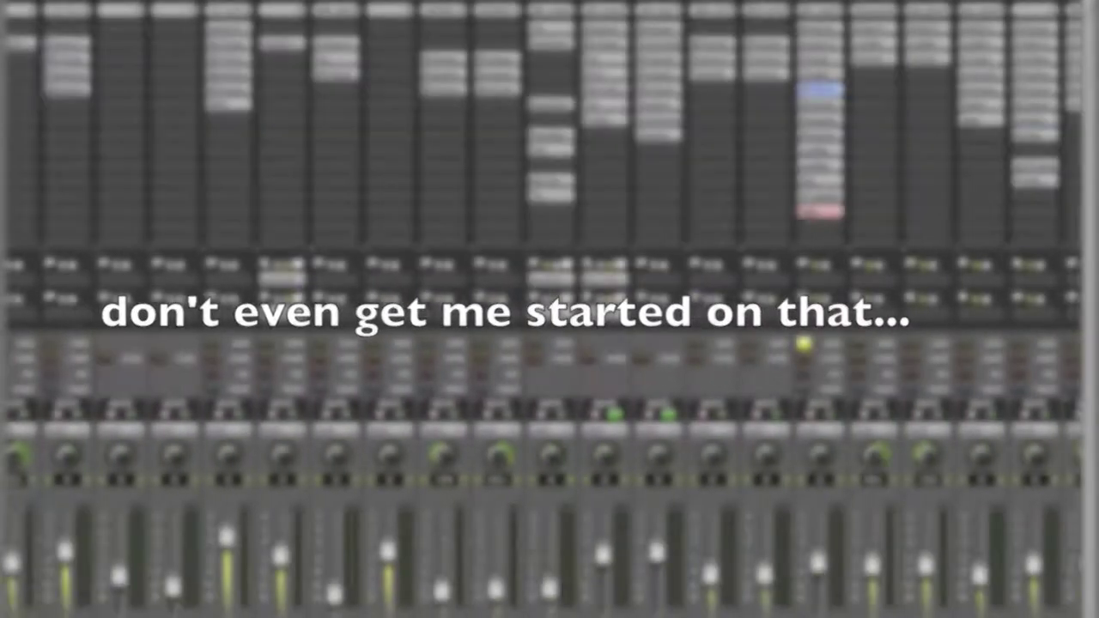
{"action": "scroll", "coordinate": [550, 309], "scroll_direction": "left", "scroll_amount": 5}
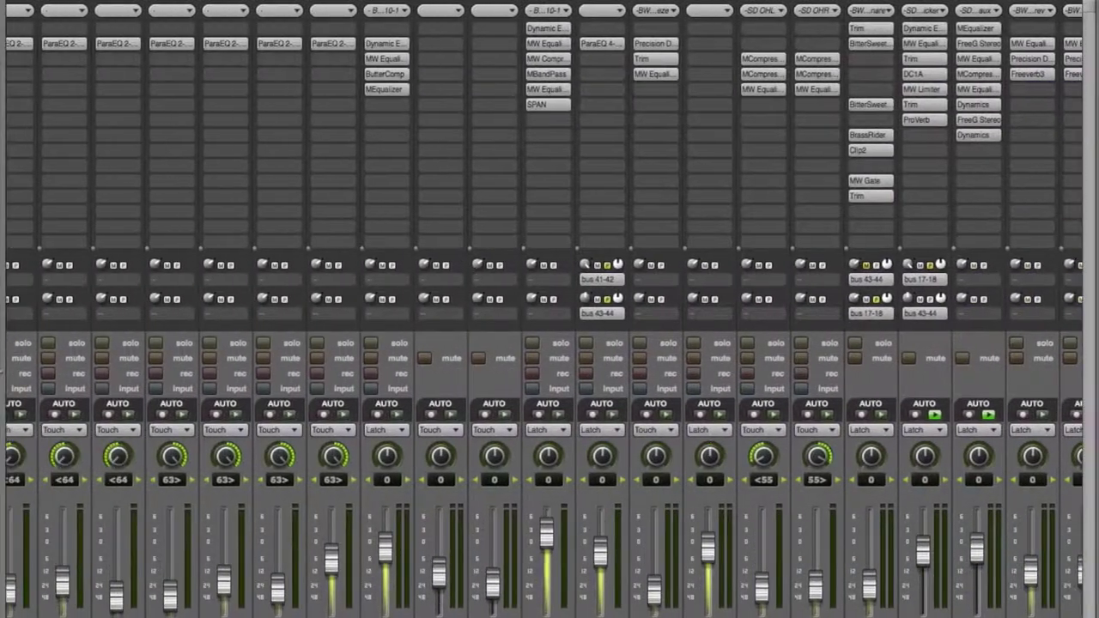
Step: Examine the EQ curve of the MW Equalizer in Insert C of the rhythm guitar submix and close the plugin
{"action": "scroll", "coordinate": [550, 309], "scroll_direction": "left", "scroll_amount": 2}
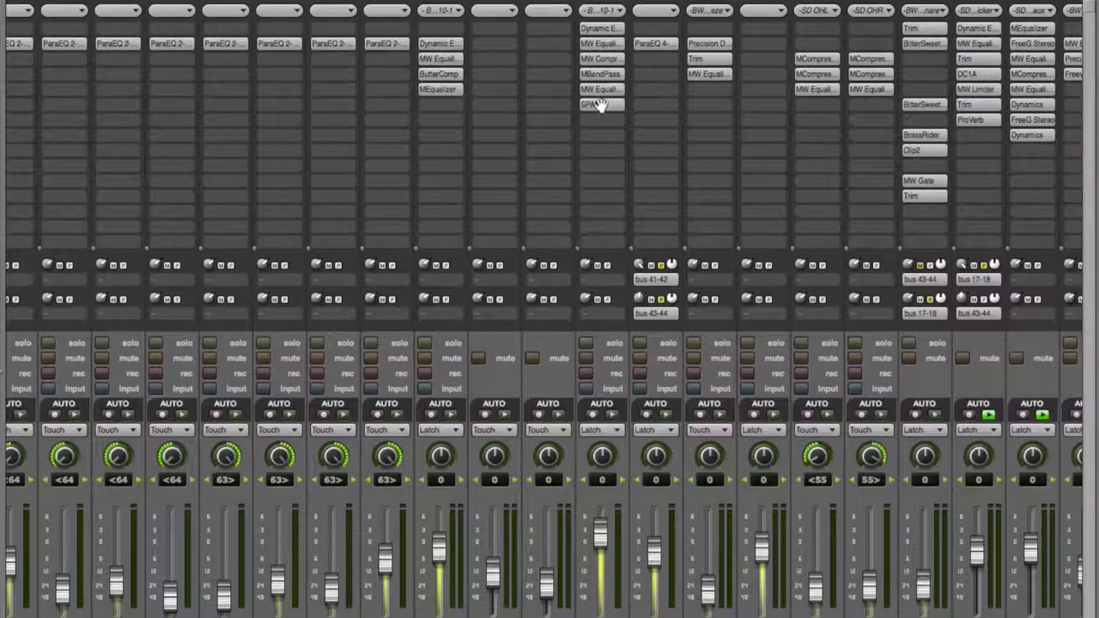
{"action": "left_click", "coordinate": [441, 59]}
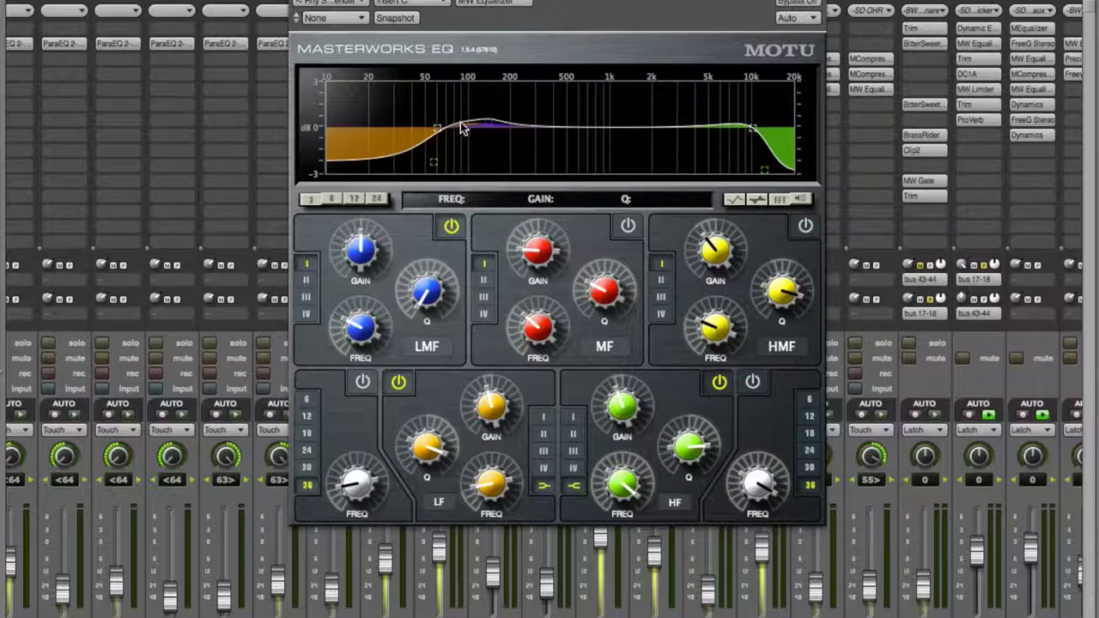
{"action": "mouse_move", "coordinate": [490, 127]}
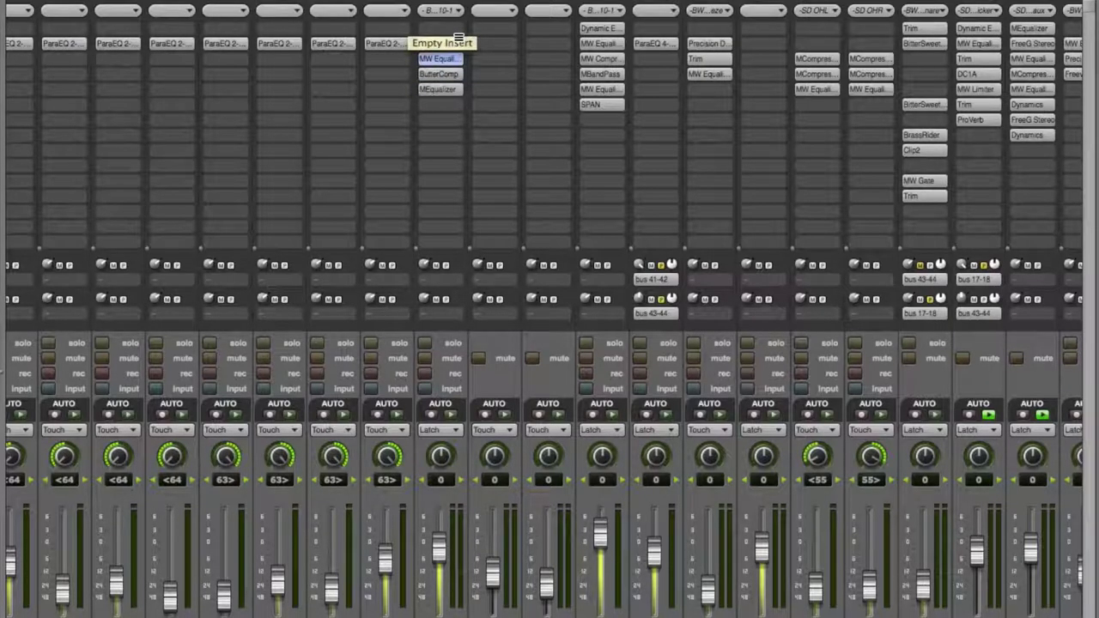
Step: Compare the two-band ParaEQ settings in Insert B on two of the right-panned guitar tracks and close the plugin
{"action": "scroll", "coordinate": [550, 309], "scroll_direction": "left", "scroll_amount": 10}
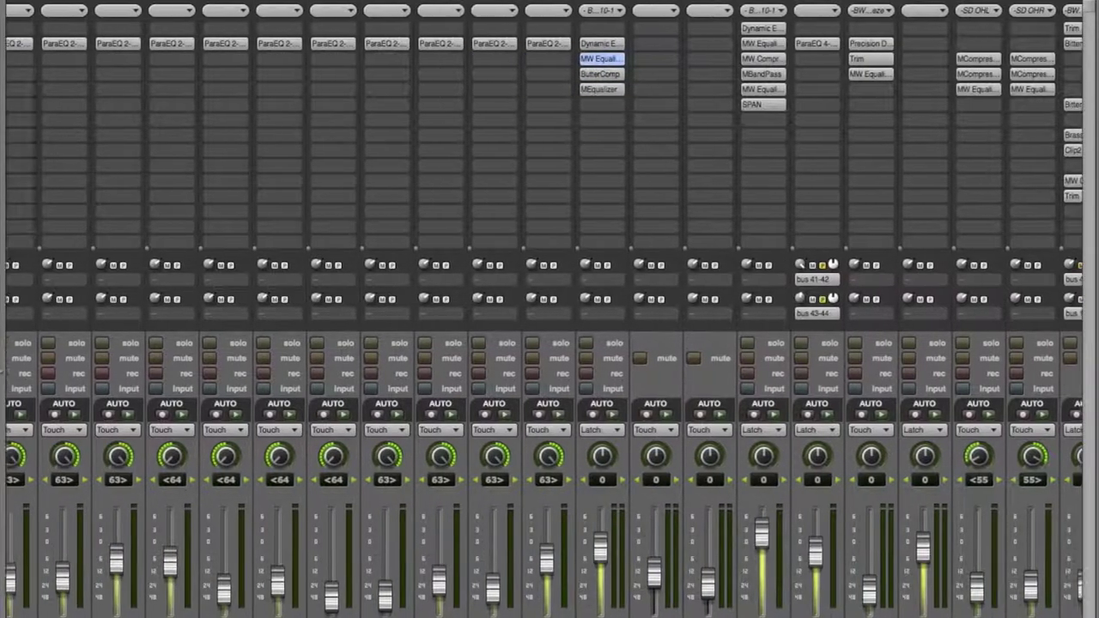
{"action": "scroll", "coordinate": [549, 258], "scroll_direction": "right", "scroll_amount": 1}
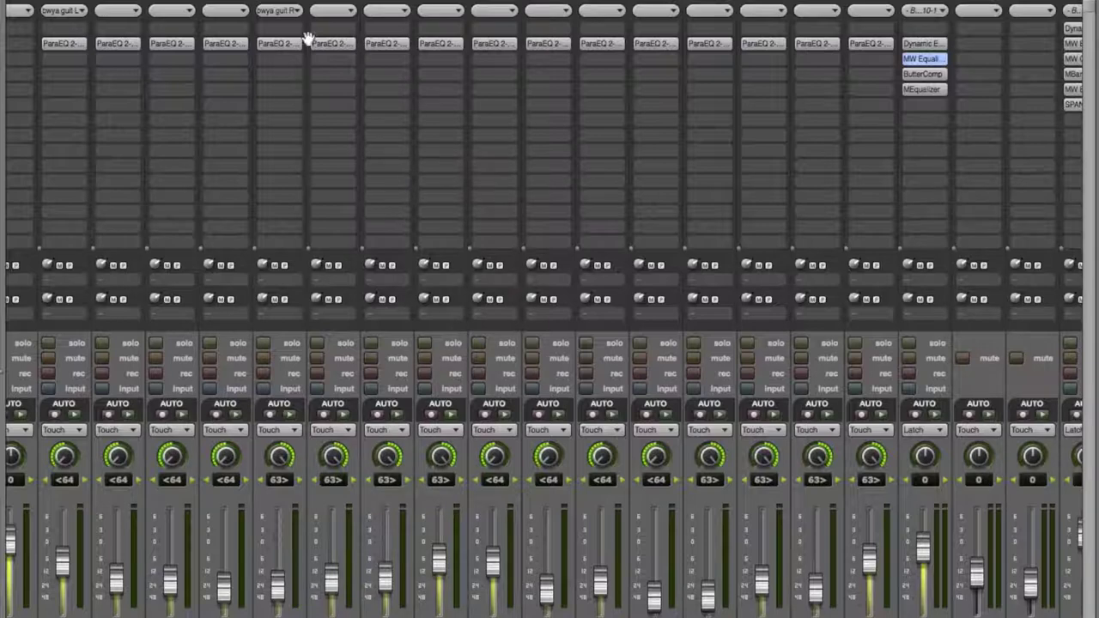
{"action": "left_click", "coordinate": [277, 44]}
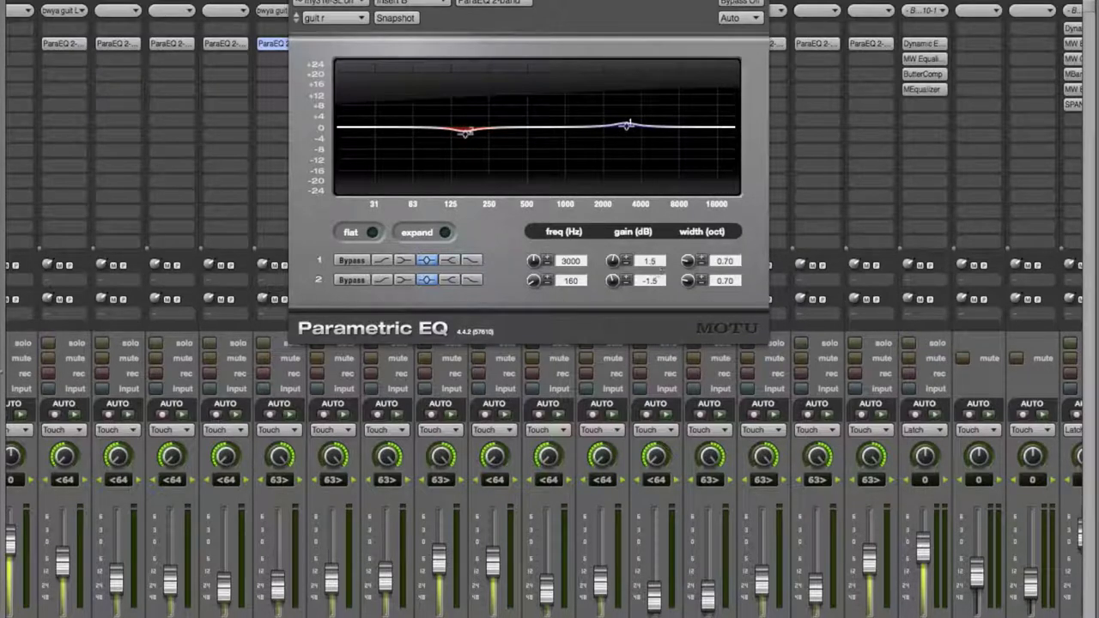
{"action": "left_click", "coordinate": [761, 43]}
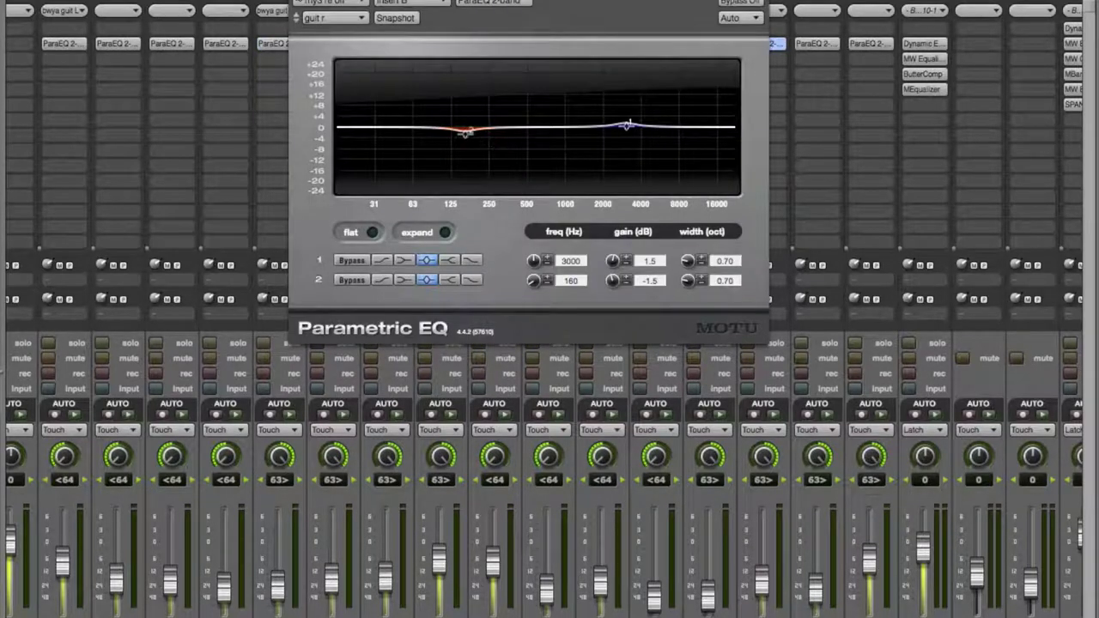
{"action": "key", "text": "super+w"}
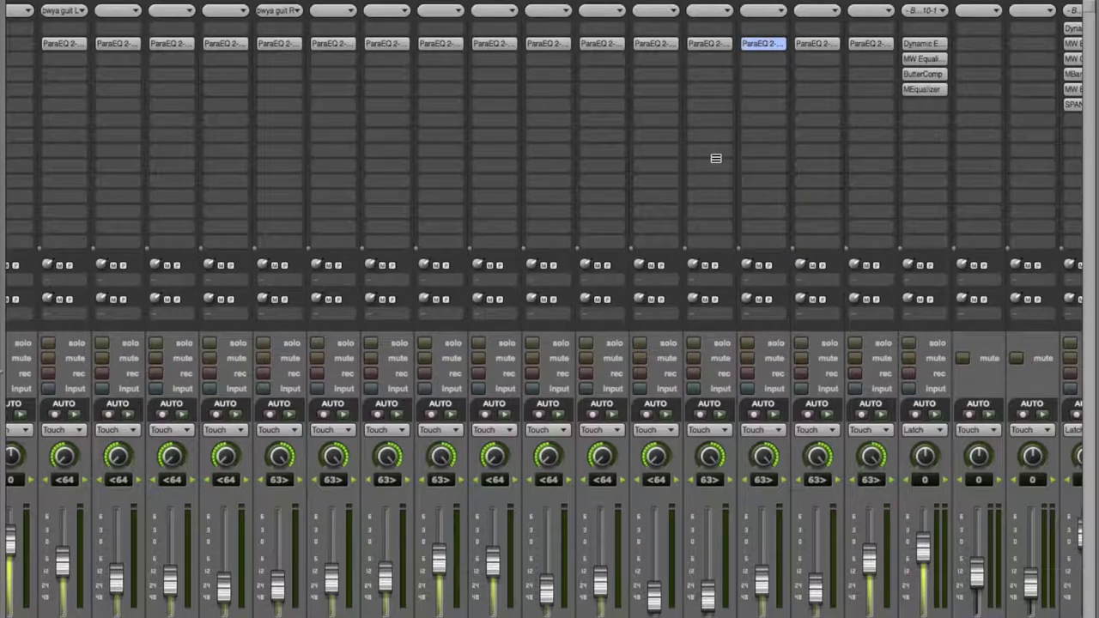
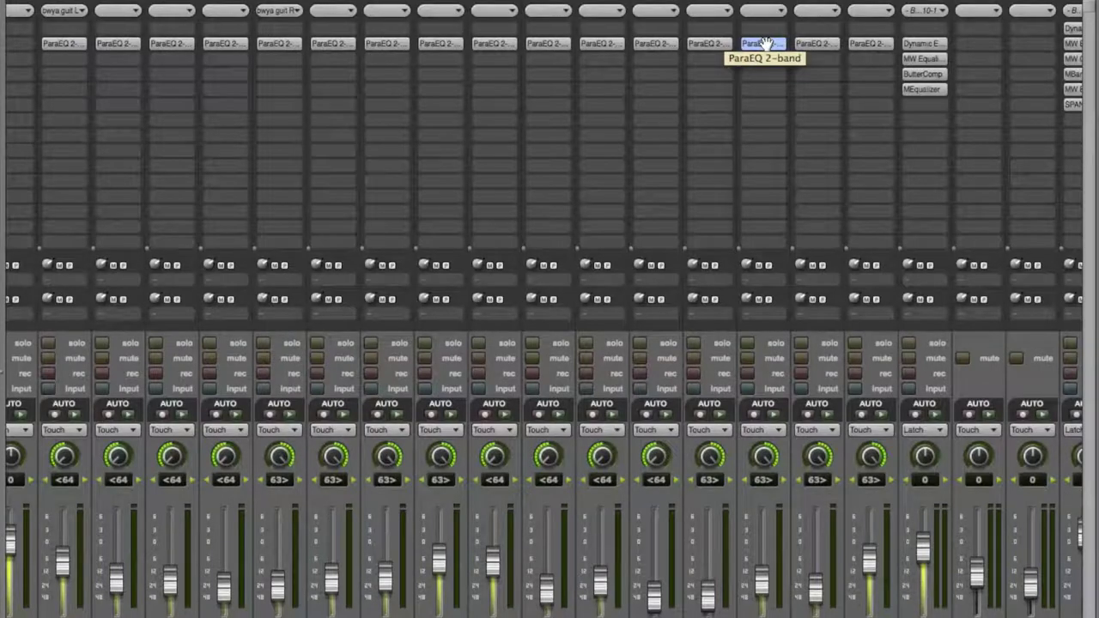
{"action": "scroll", "coordinate": [549, 309], "scroll_direction": "right", "scroll_amount": 5}
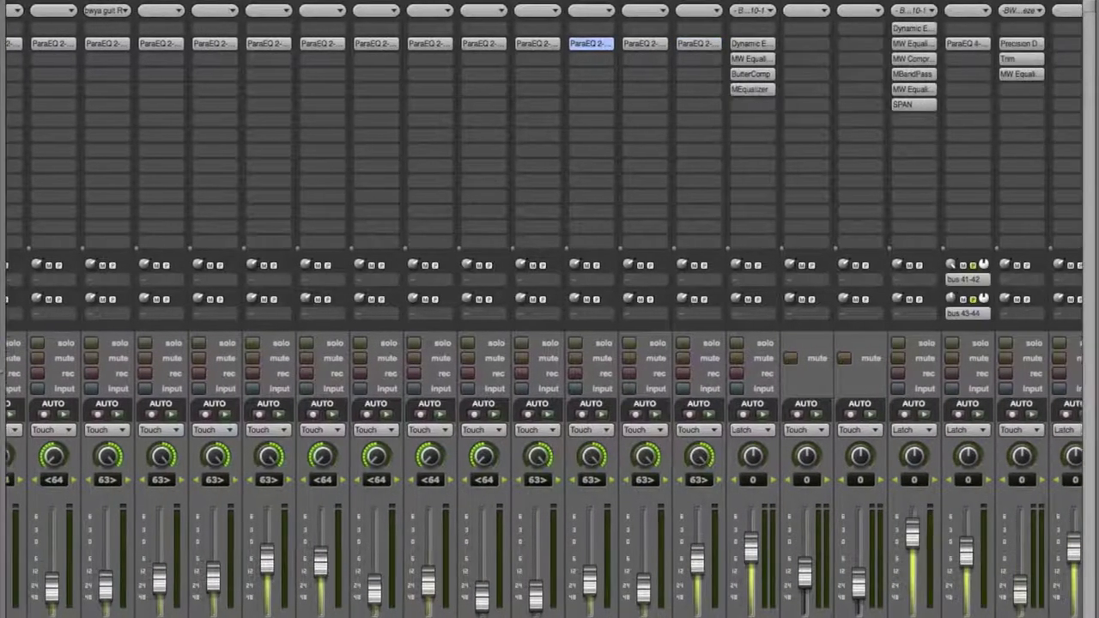
{"action": "scroll", "coordinate": [549, 309], "scroll_direction": "left", "scroll_amount": 8}
{"action": "scroll", "coordinate": [550, 309], "scroll_direction": "right", "scroll_amount": 5}
{"action": "scroll", "coordinate": [549, 309], "scroll_direction": "right", "scroll_amount": 8}
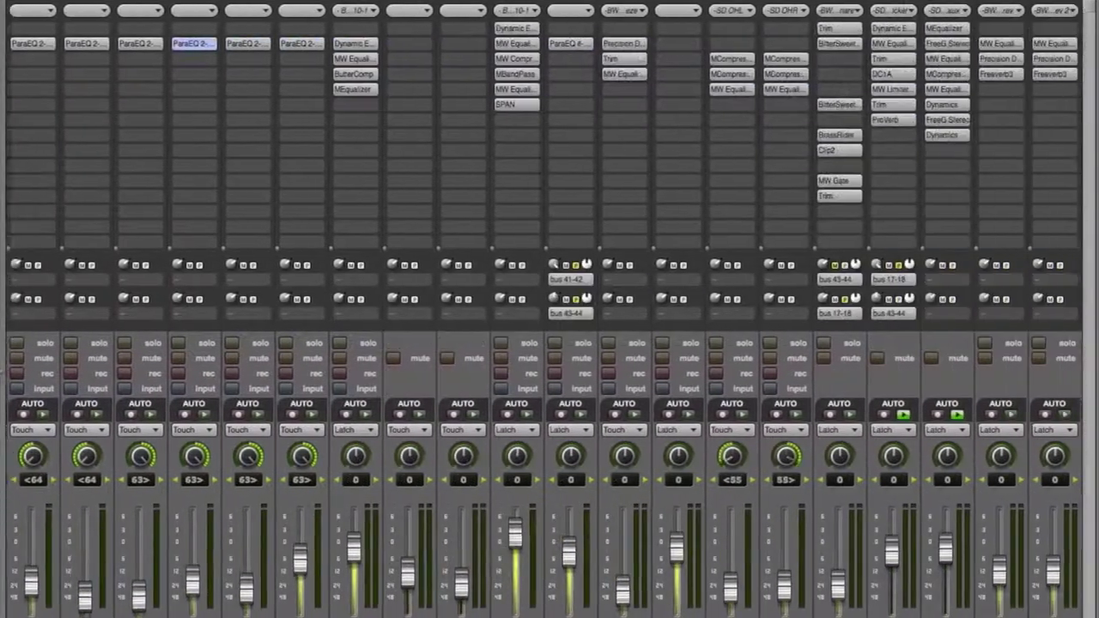
{"action": "scroll", "coordinate": [550, 309], "scroll_direction": "left", "scroll_amount": 6}
{"action": "scroll", "coordinate": [550, 309], "scroll_direction": "left", "scroll_amount": 1}
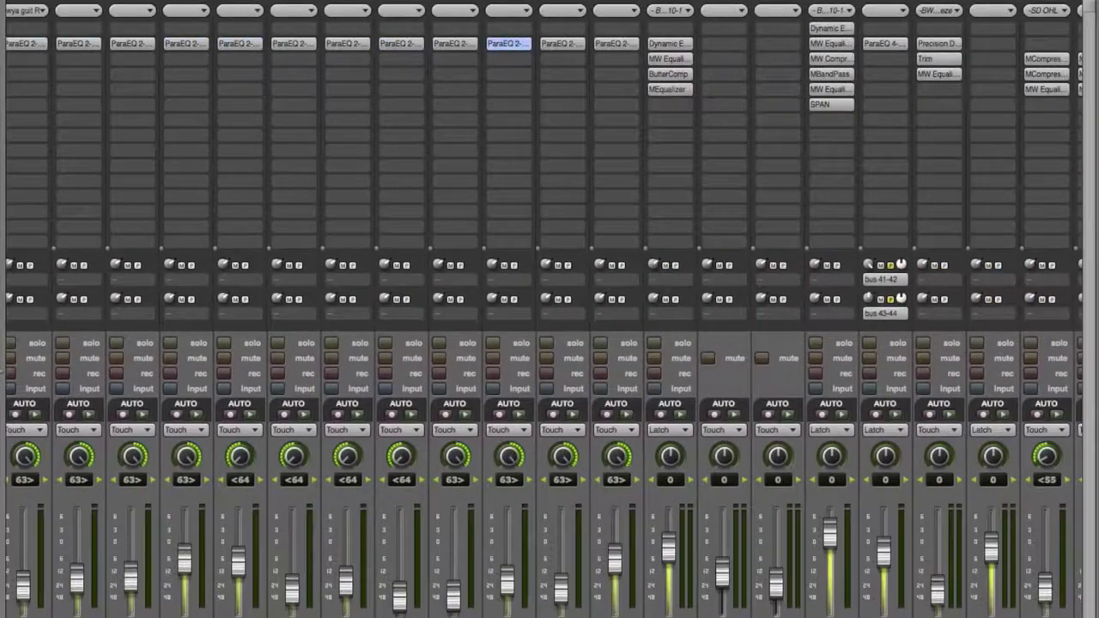
{"action": "left_click", "coordinate": [512, 74]}
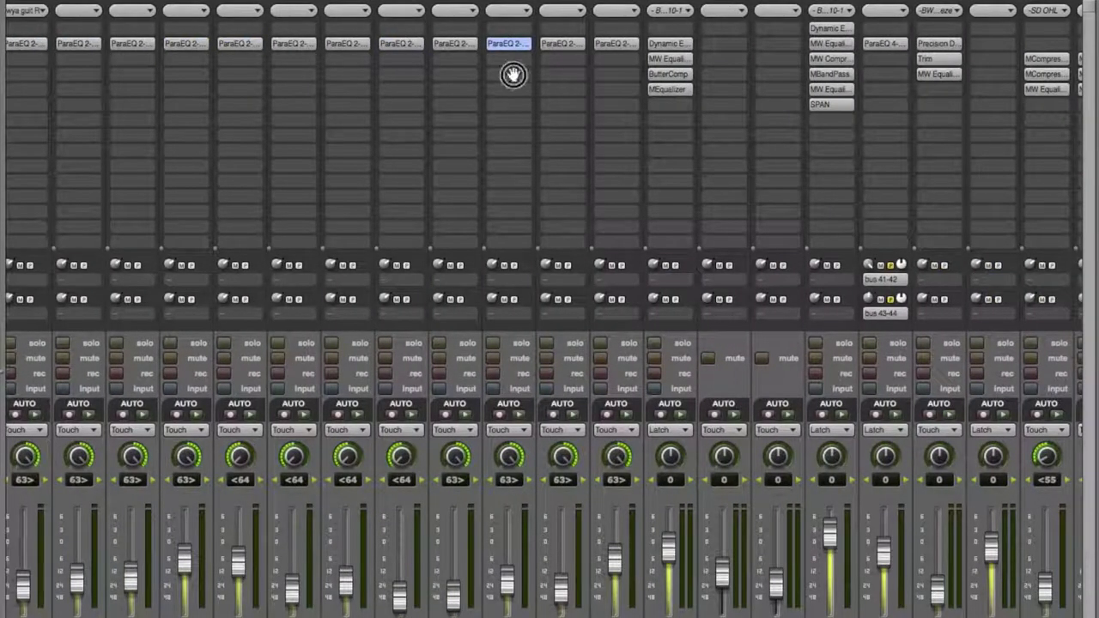
{"action": "left_click", "coordinate": [511, 75]}
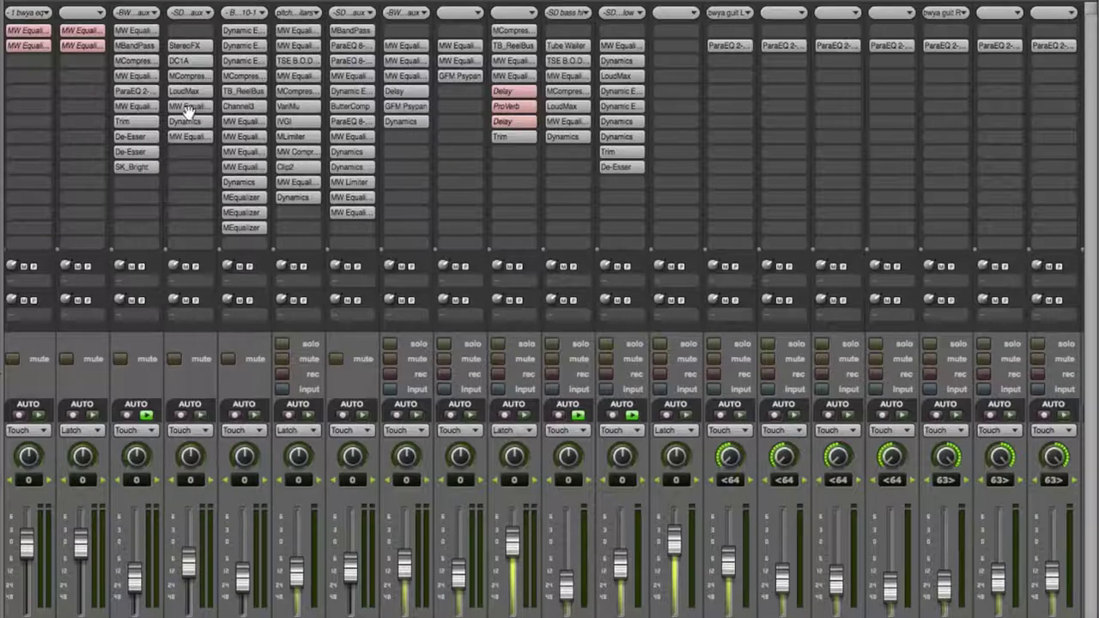
Step: Inspect the DC1A compressor in Insert C and the MCompressor in Insert D of the drum sub, closing each
{"action": "left_click", "coordinate": [190, 61]}
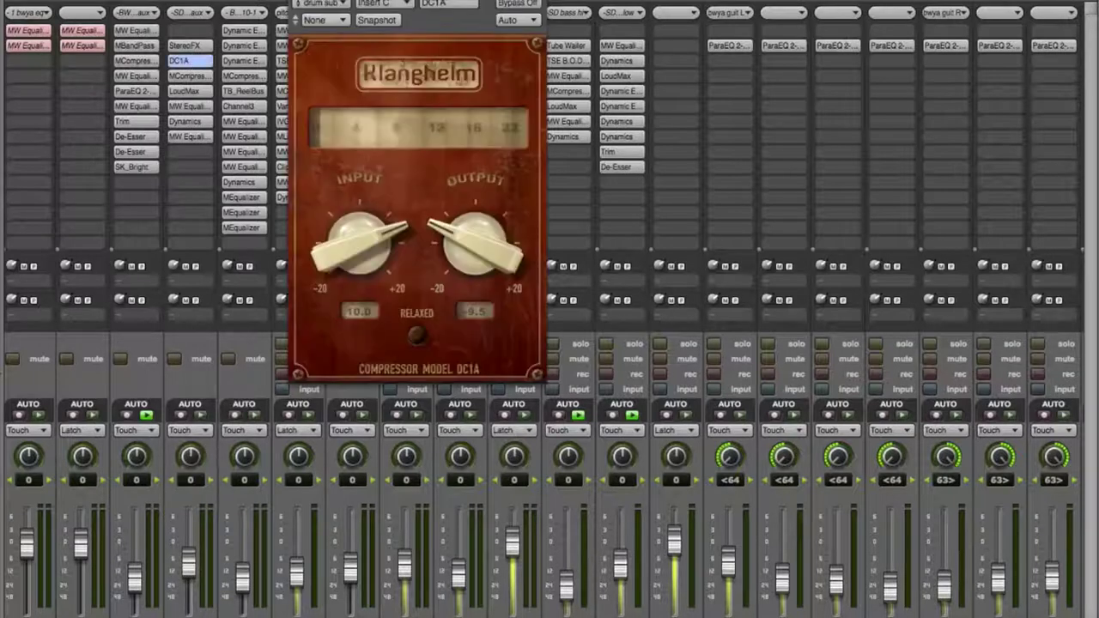
{"action": "left_click_drag", "start_coordinate": [412, 2], "coordinate": [532, 3]}
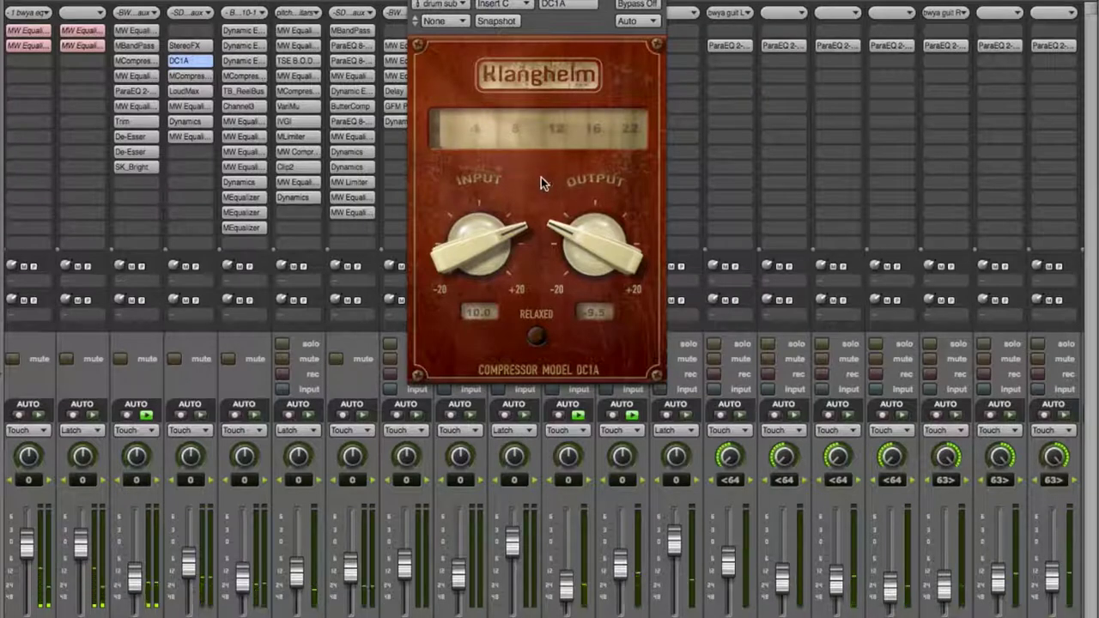
{"action": "key", "text": "super+w"}
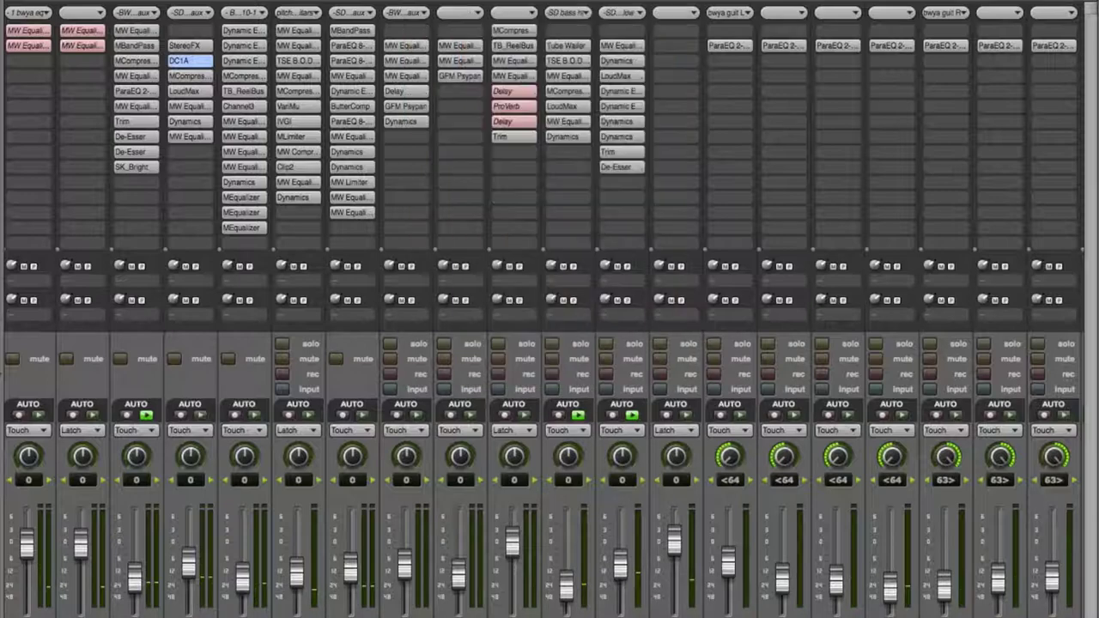
{"action": "left_click", "coordinate": [183, 76]}
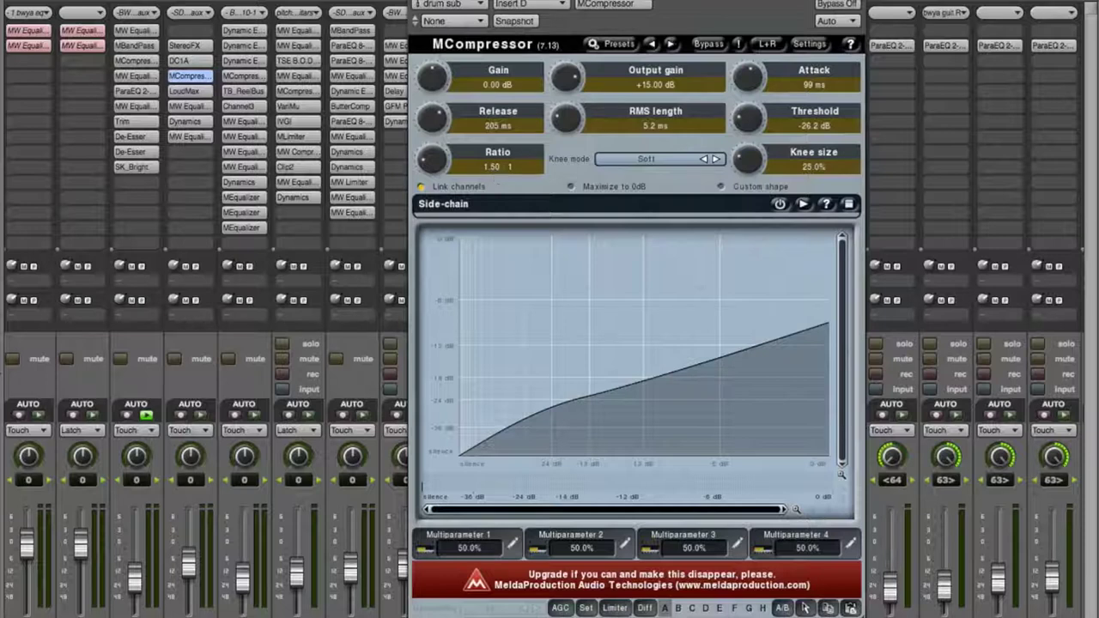
{"action": "key", "text": "super+w"}
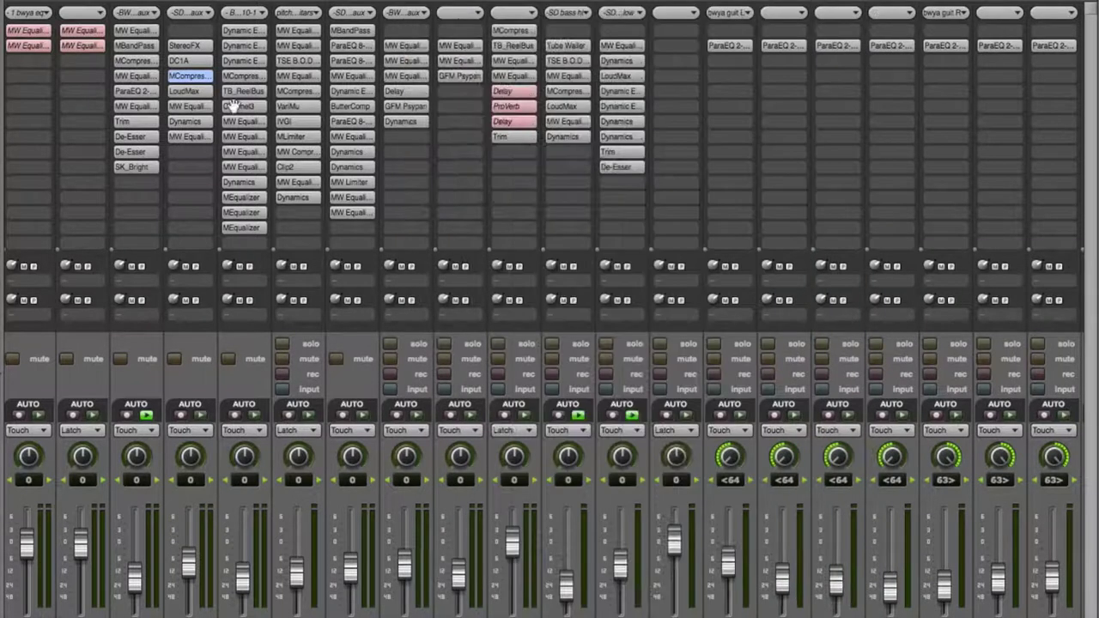
Step: Review the LoudMax limiter in Insert E of the drum sub, followed by its MW Equalizer and Dynamics in Inserts F and G
{"action": "left_click", "coordinate": [189, 91]}
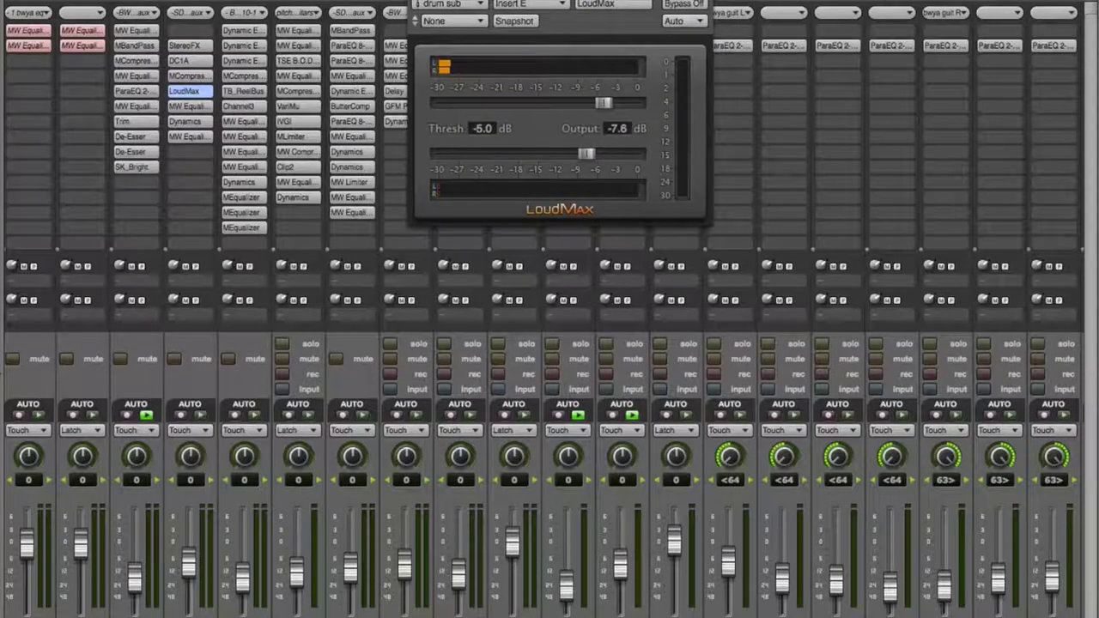
{"action": "key", "text": "super+w"}
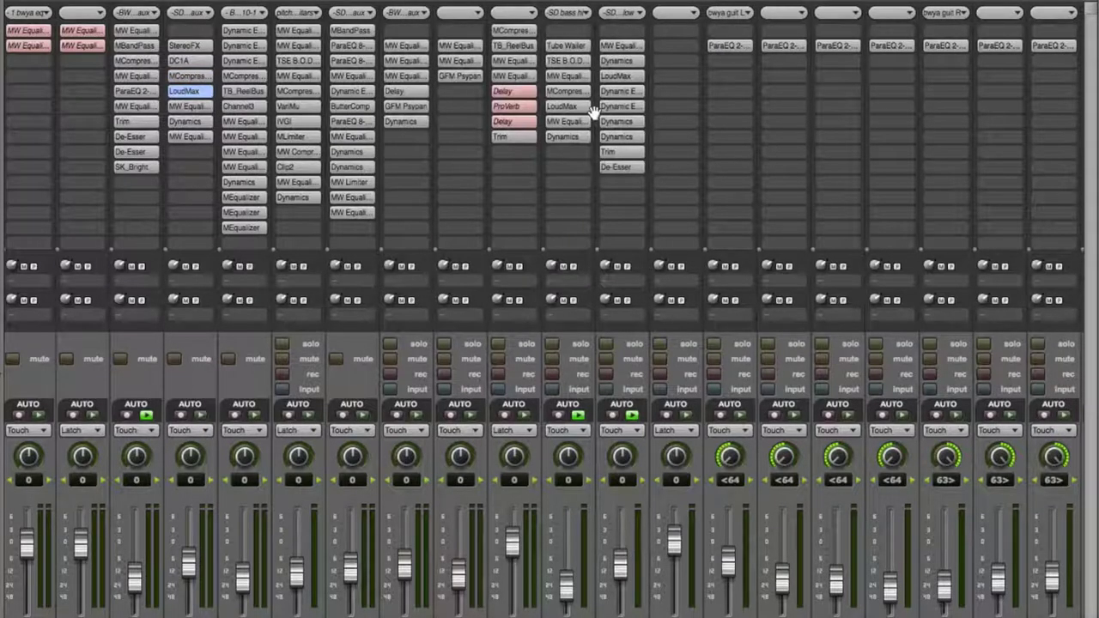
{"action": "left_click_drag", "start_coordinate": [412, 62], "coordinate": [444, 76]}
{"action": "left_click", "coordinate": [189, 106]}
{"action": "left_click", "coordinate": [185, 122]}
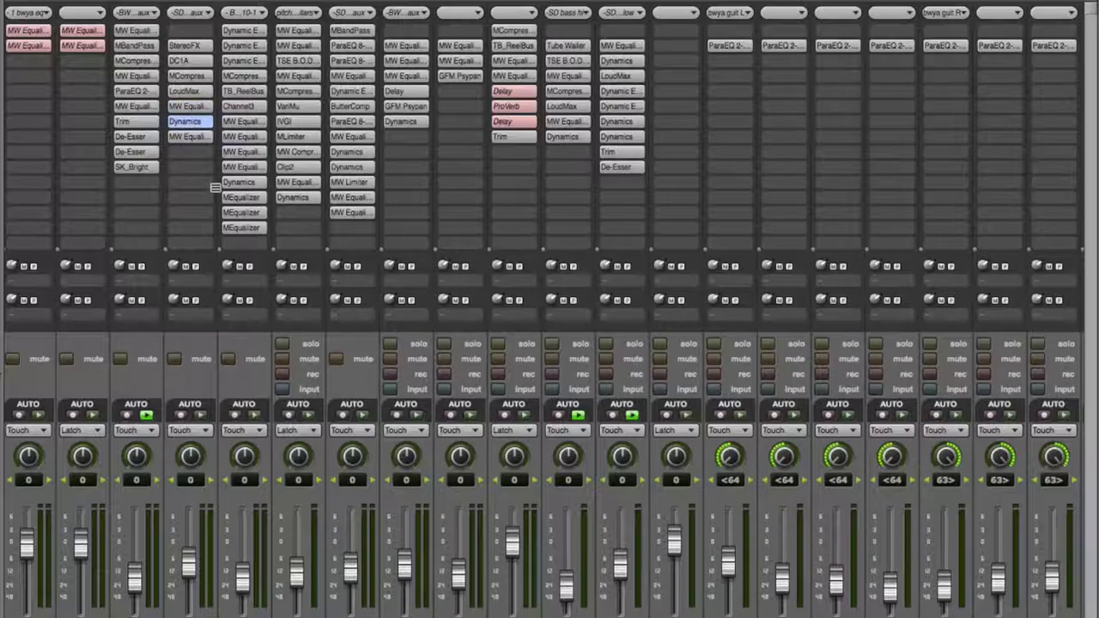
Step: Inspect the SK_Bright setting in Insert J of the vox sub and close the plugin
{"action": "scroll", "coordinate": [549, 309], "scroll_direction": "right", "scroll_amount": 3}
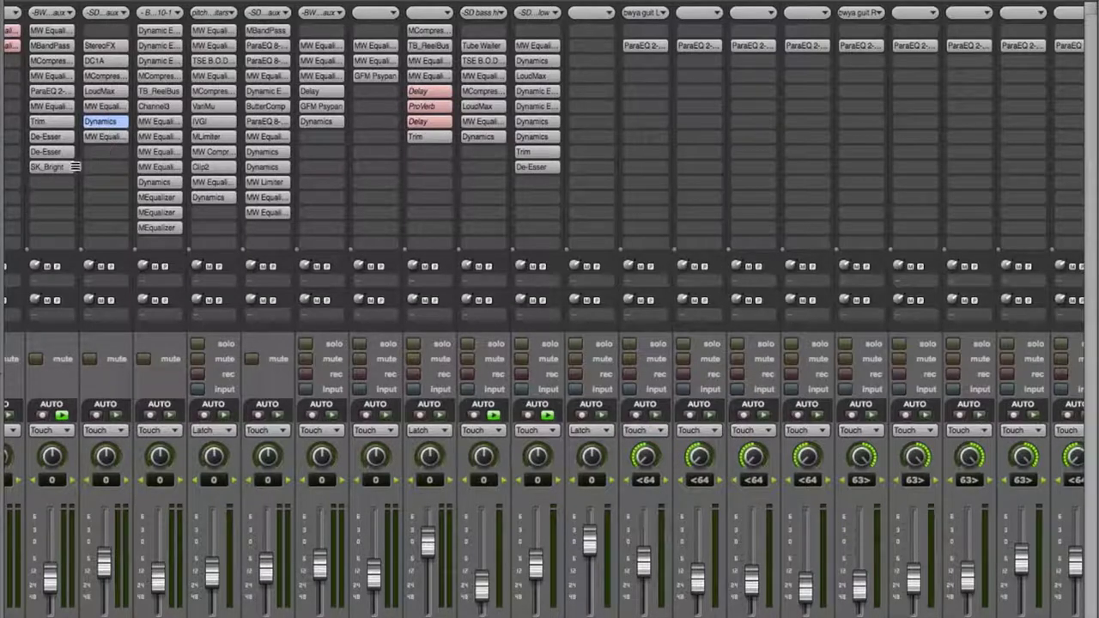
{"action": "left_click", "coordinate": [48, 167]}
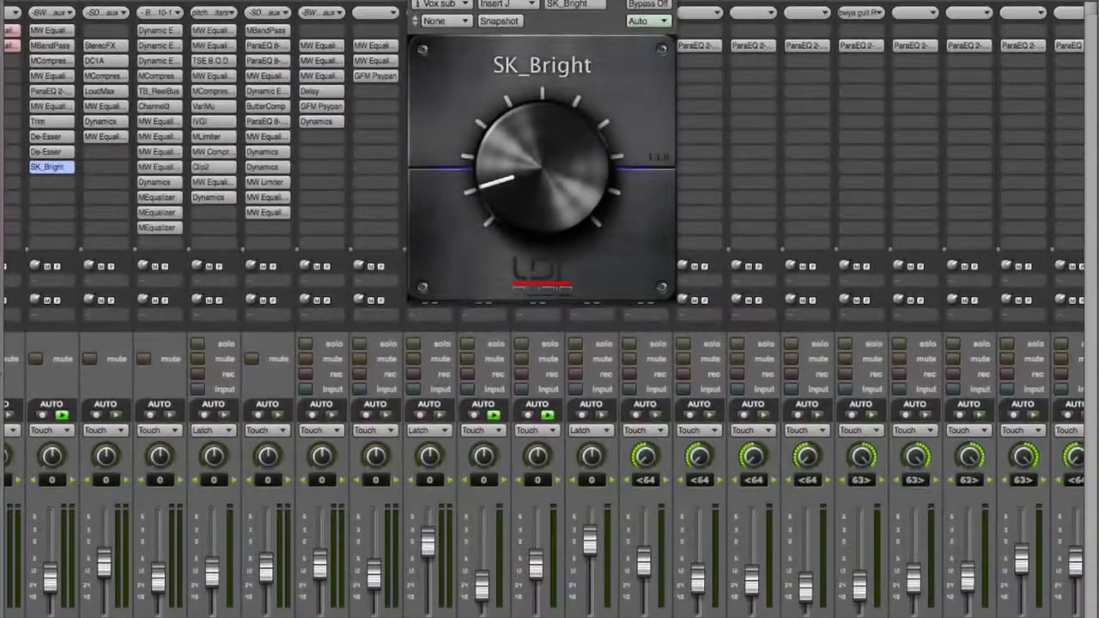
{"action": "key", "text": "super+w"}
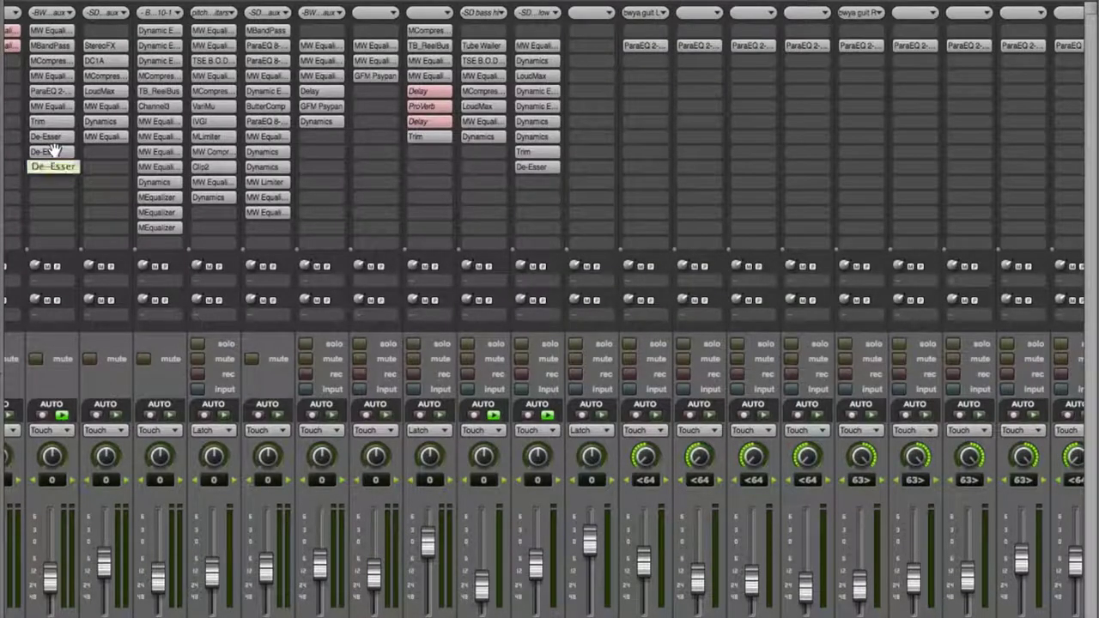
Step: Inspect the IVGI saturation on the rhythm guitar channel and the TB_ReelBus tape emulation on the rhythm aux, closing each
{"action": "left_click", "coordinate": [207, 122]}
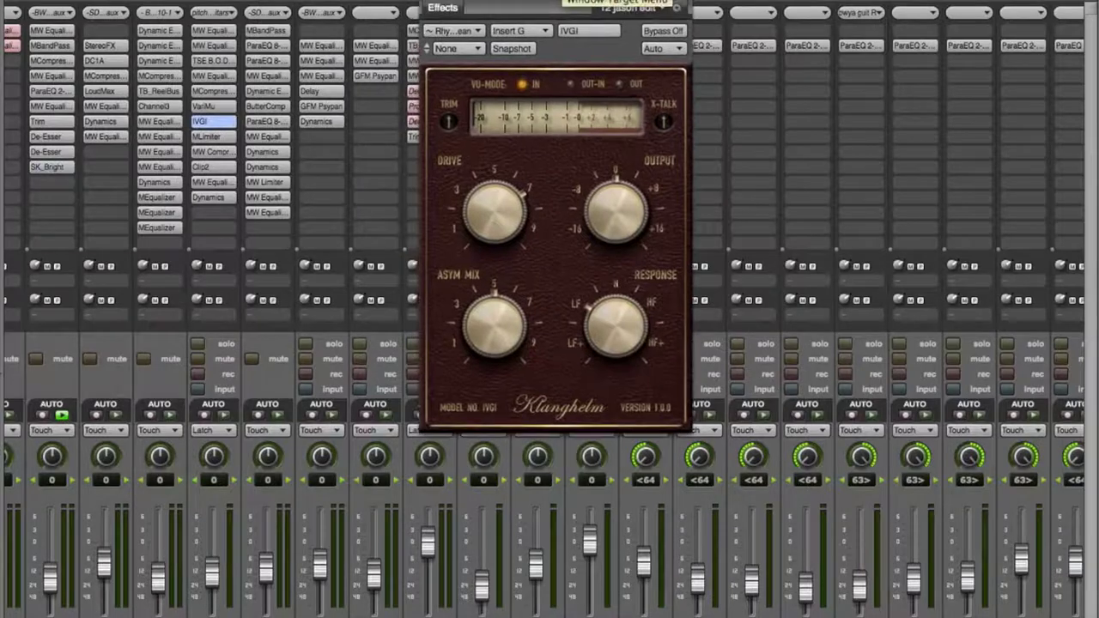
{"action": "left_click", "coordinate": [432, 8]}
{"action": "left_click", "coordinate": [173, 91]}
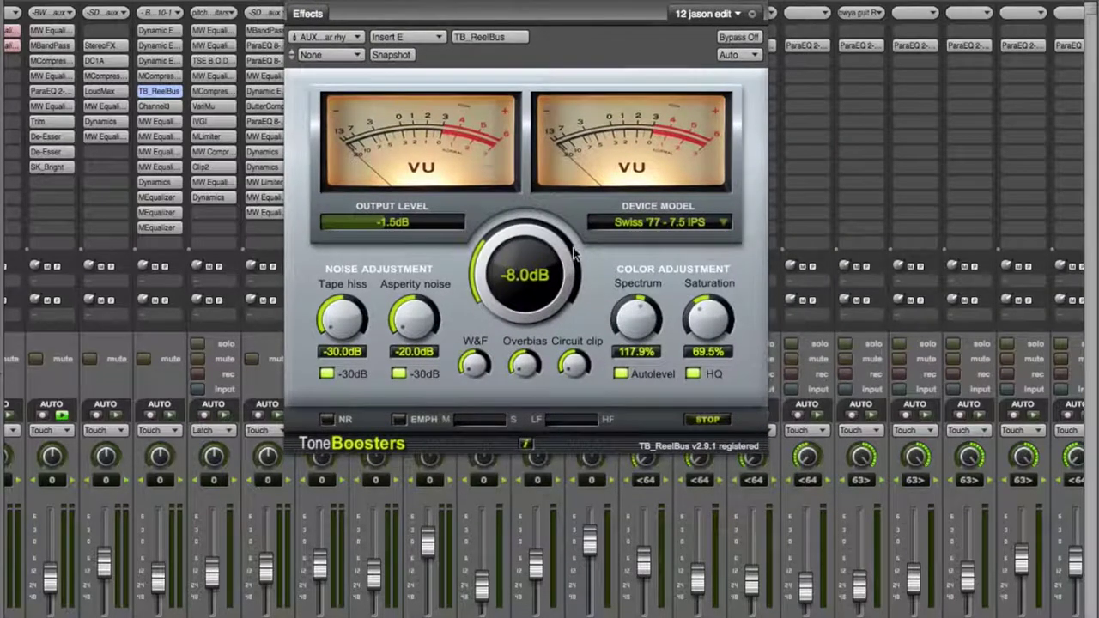
{"action": "left_click", "coordinate": [295, 7]}
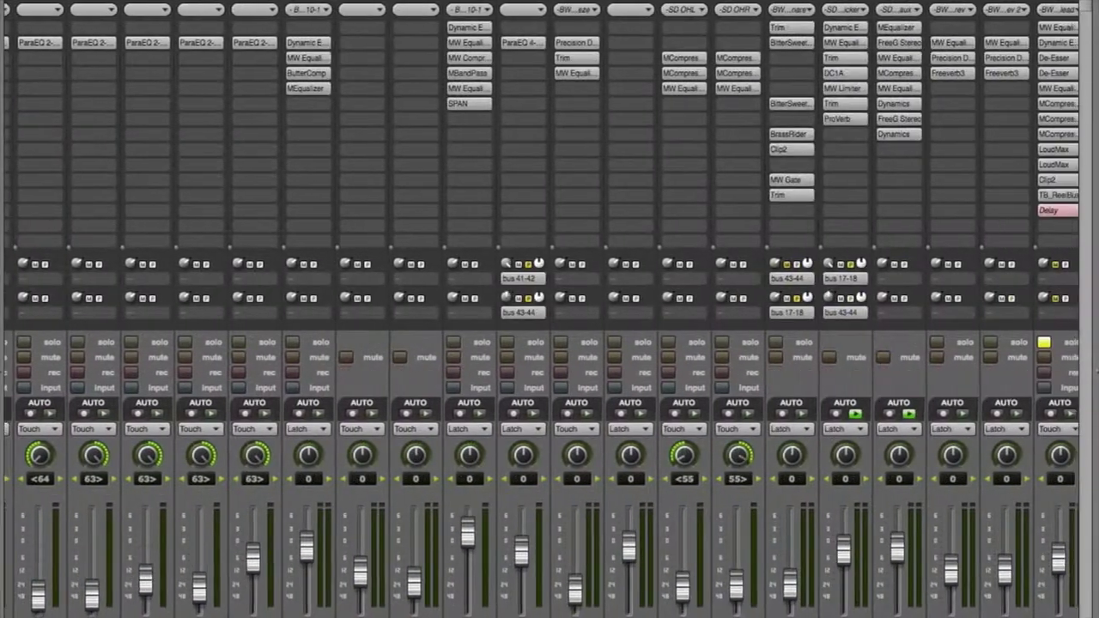
Step: Survey the insert chains across the drum, snare, reverb and vocal channels of the mixer
{"action": "scroll", "coordinate": [549, 309], "scroll_direction": "right", "scroll_amount": 4}
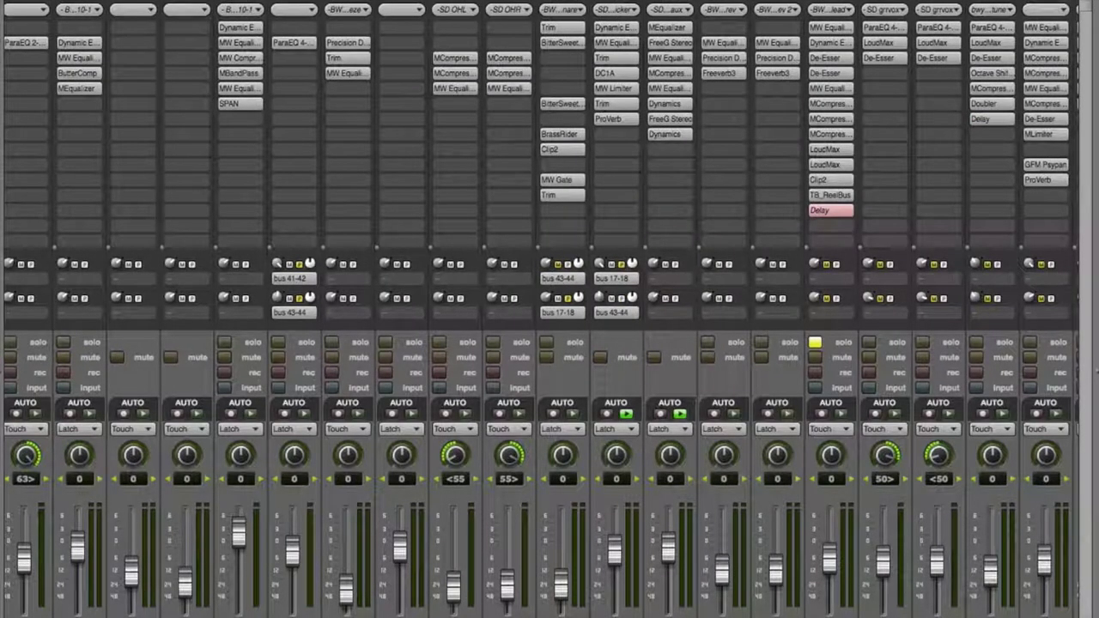
{"action": "scroll", "coordinate": [550, 309], "scroll_direction": "right", "scroll_amount": 3}
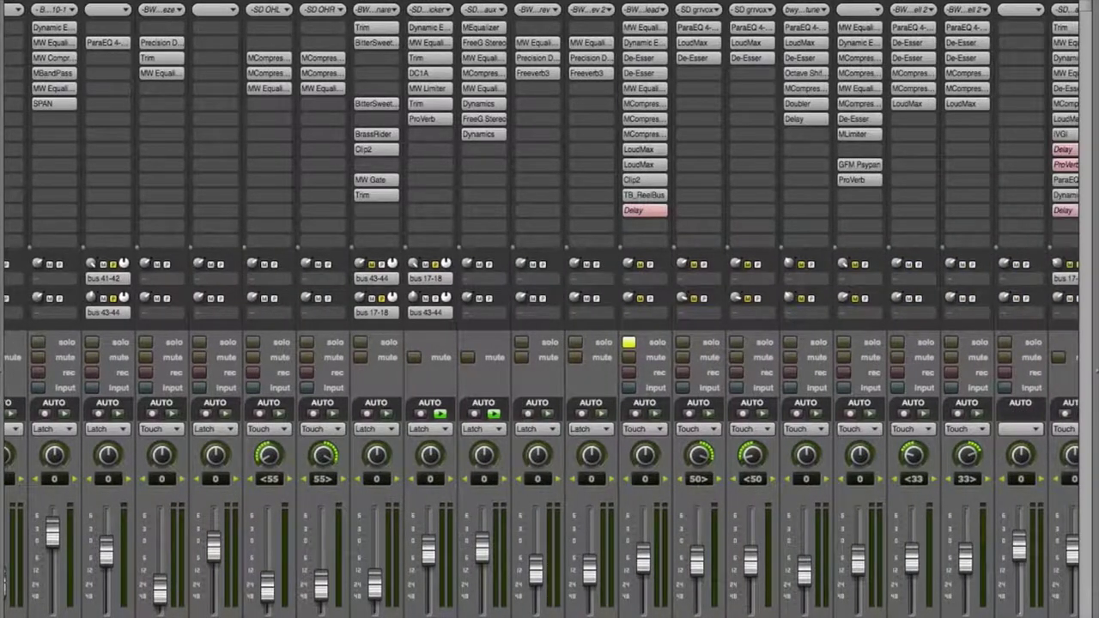
{"action": "scroll", "coordinate": [549, 309], "scroll_direction": "left", "scroll_amount": 3}
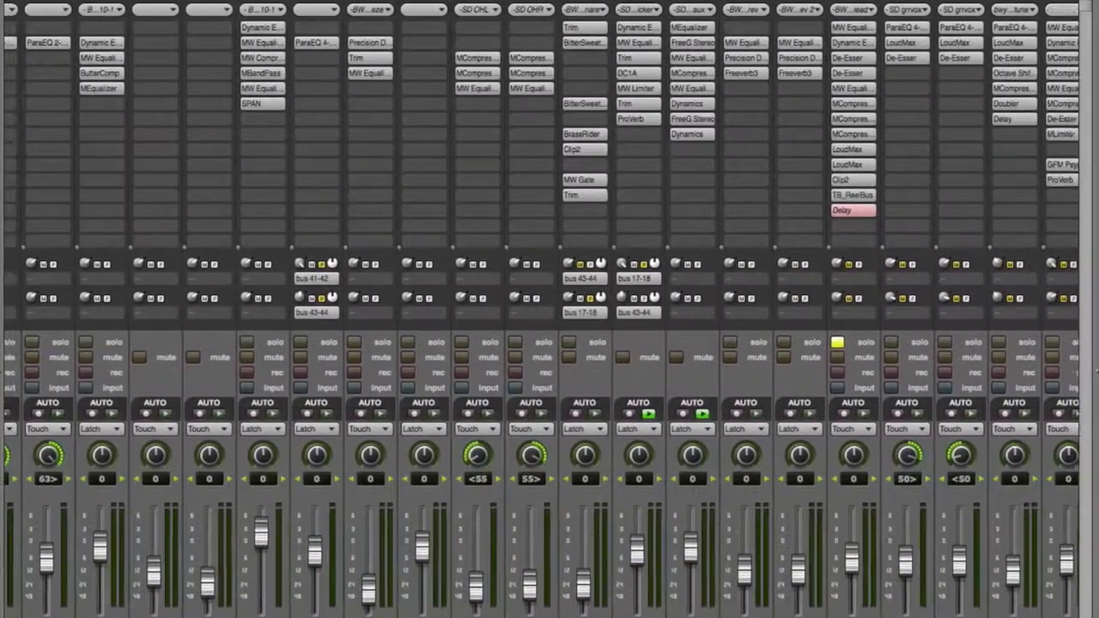
{"action": "scroll", "coordinate": [549, 309], "scroll_direction": "right", "scroll_amount": 3}
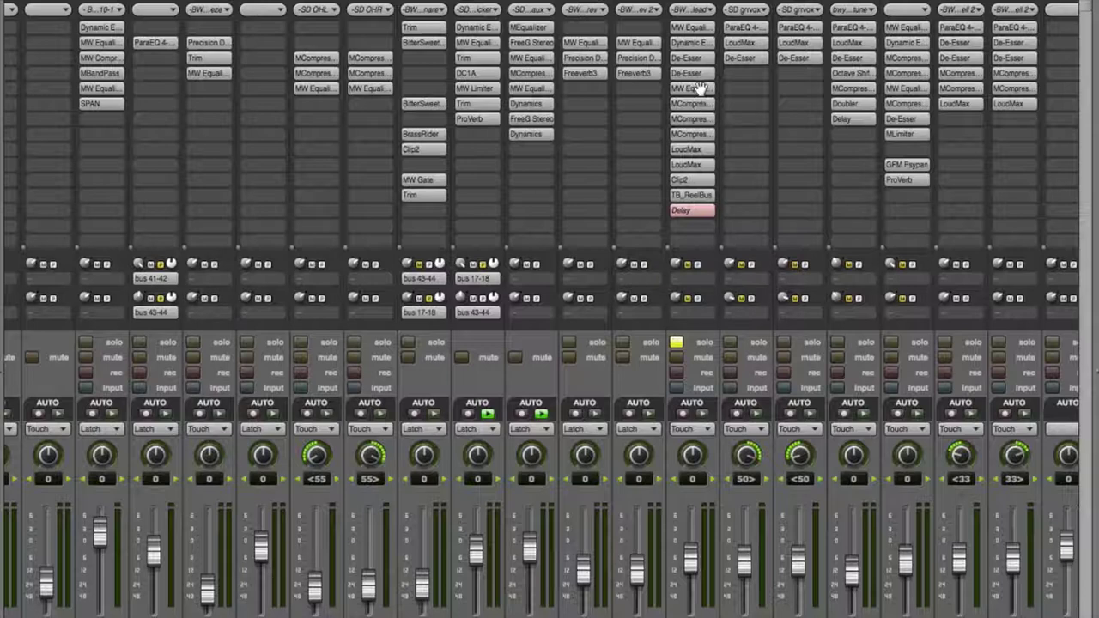
{"action": "scroll", "coordinate": [549, 309], "scroll_direction": "right", "scroll_amount": 5}
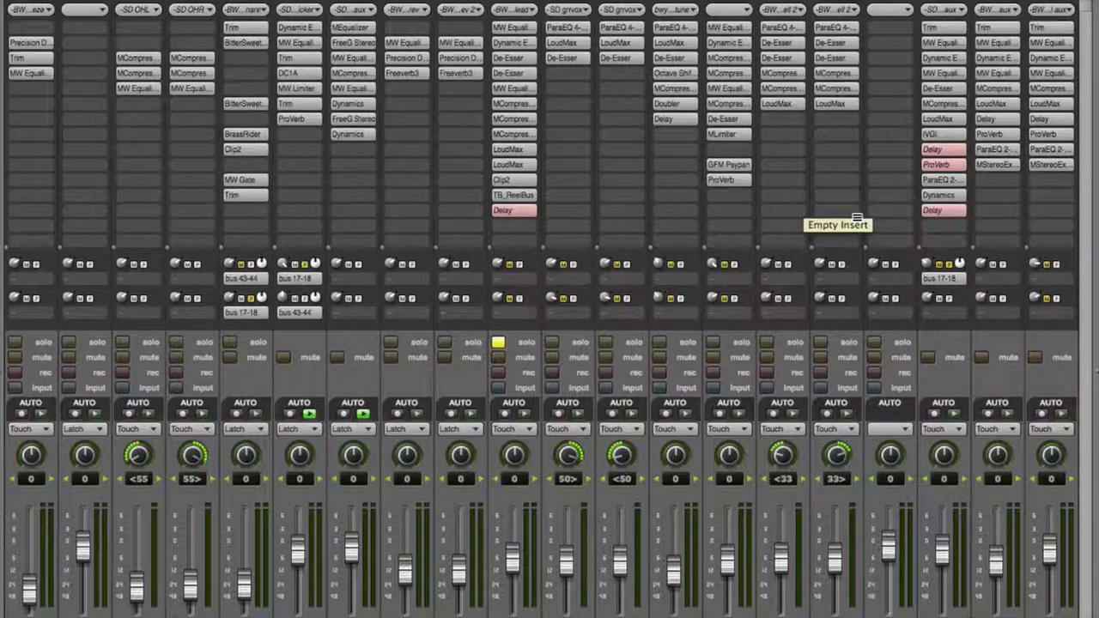
{"action": "scroll", "coordinate": [549, 309], "scroll_direction": "left", "scroll_amount": 15}
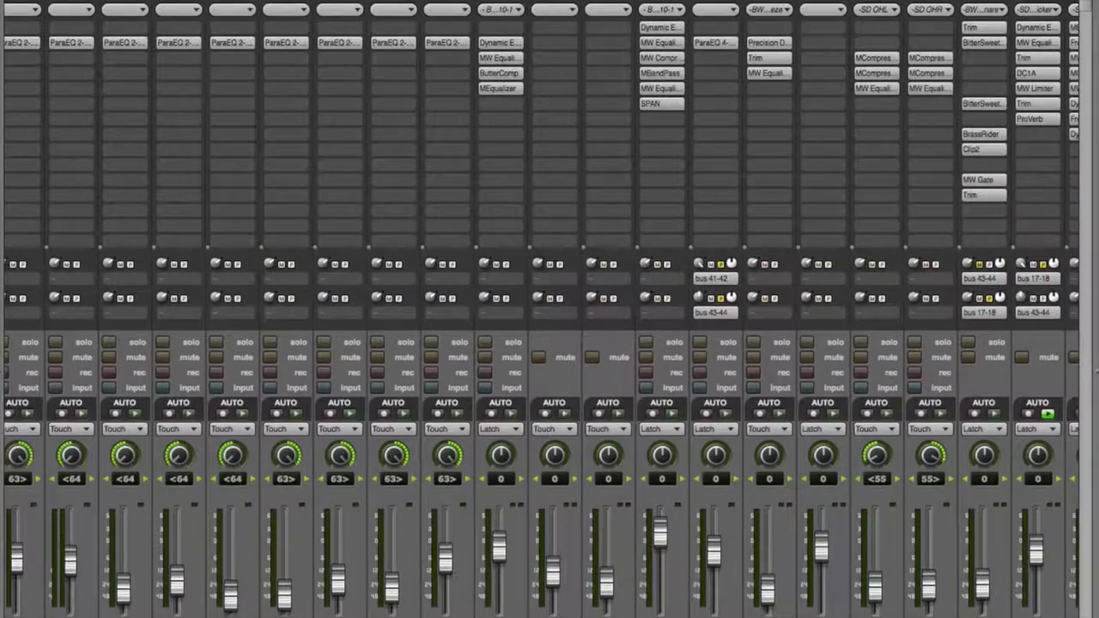
{"action": "scroll", "coordinate": [549, 309], "scroll_direction": "right", "scroll_amount": 12}
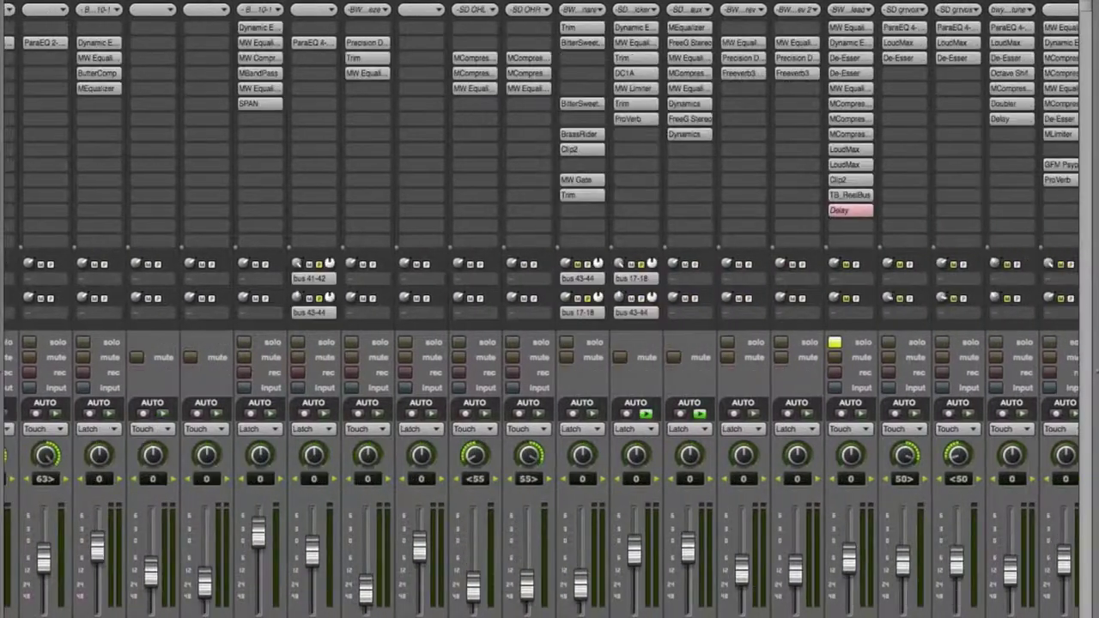
{"action": "scroll", "coordinate": [549, 309], "scroll_direction": "left", "scroll_amount": 2}
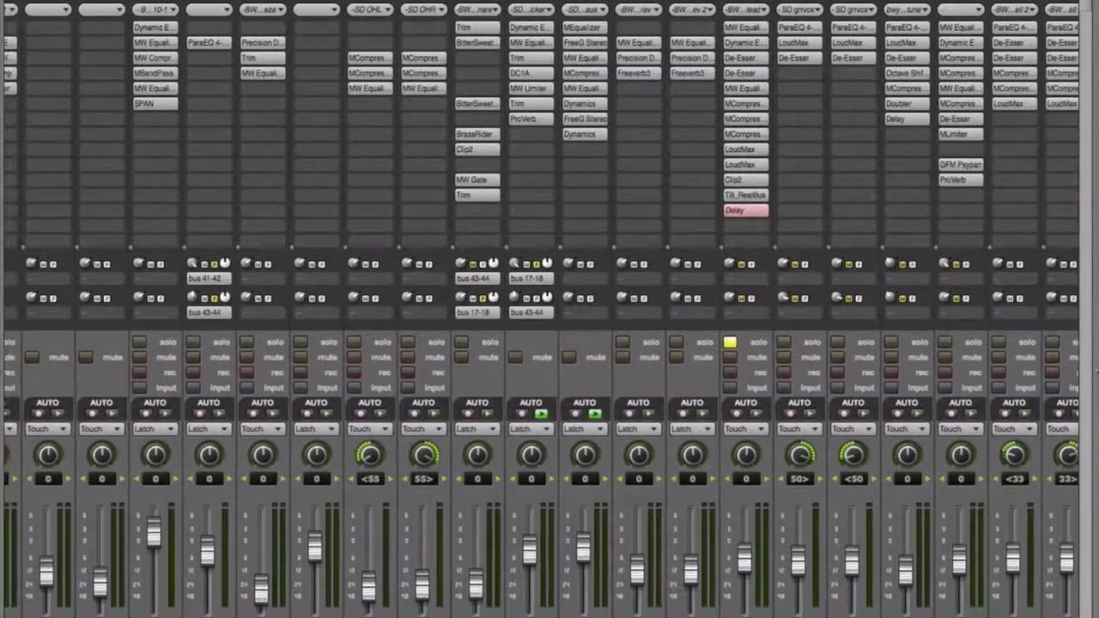
{"action": "scroll", "coordinate": [549, 309], "scroll_direction": "right", "scroll_amount": 3}
{"action": "scroll", "coordinate": [549, 309], "scroll_direction": "right", "scroll_amount": 3}
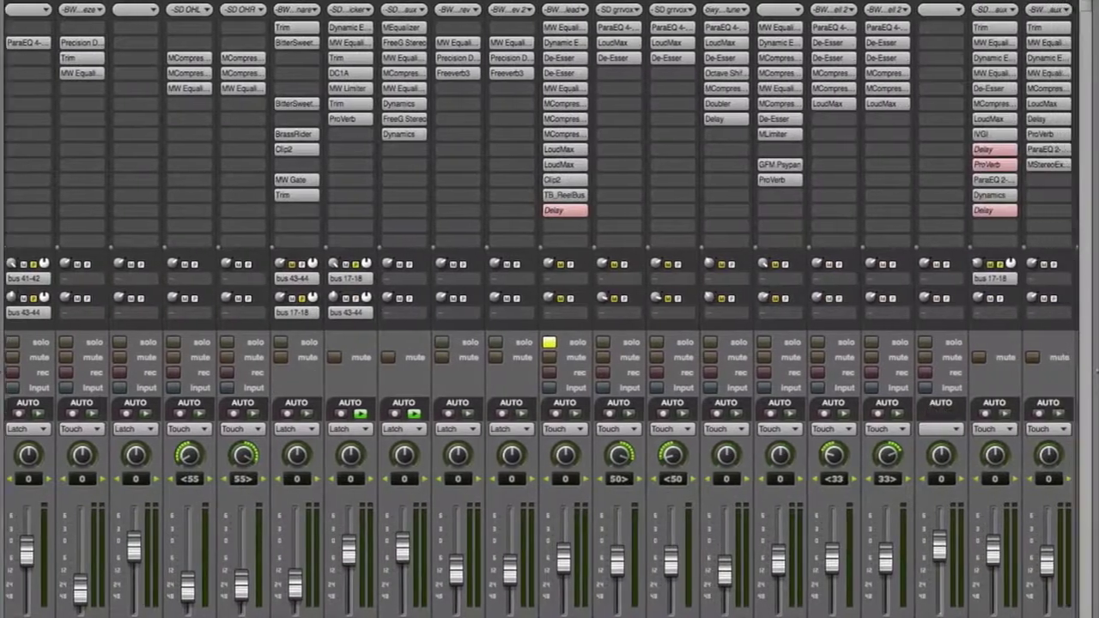
{"action": "scroll", "coordinate": [549, 309], "scroll_direction": "left", "scroll_amount": 6}
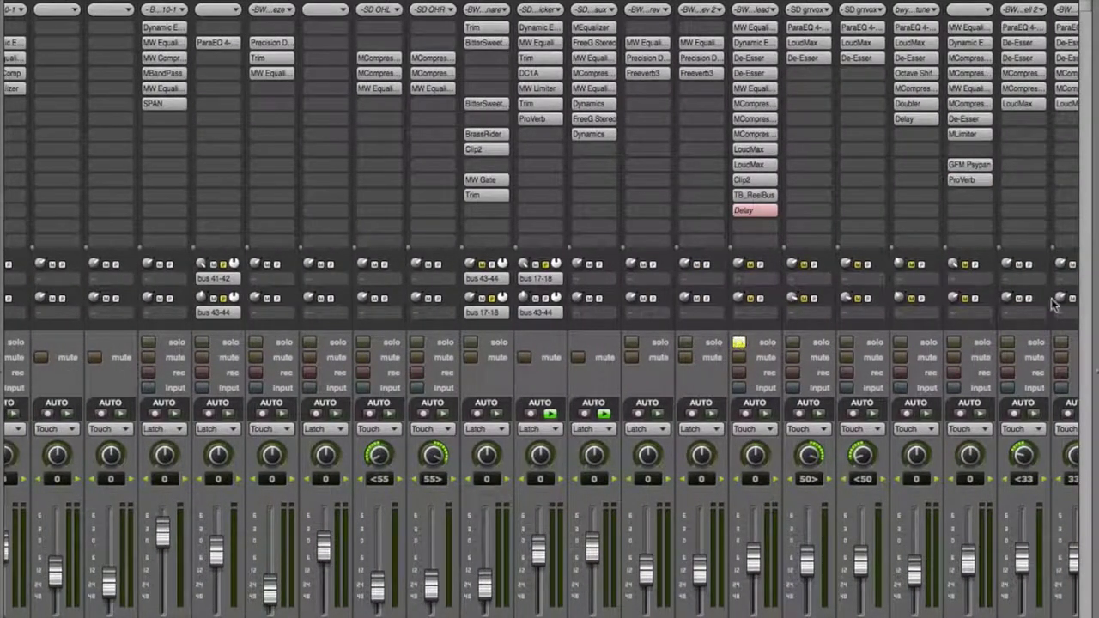
Step: Inspect the bypassed Delay on the lead vocal, including its available note values, and close the plugin
{"action": "left_click", "coordinate": [750, 211]}
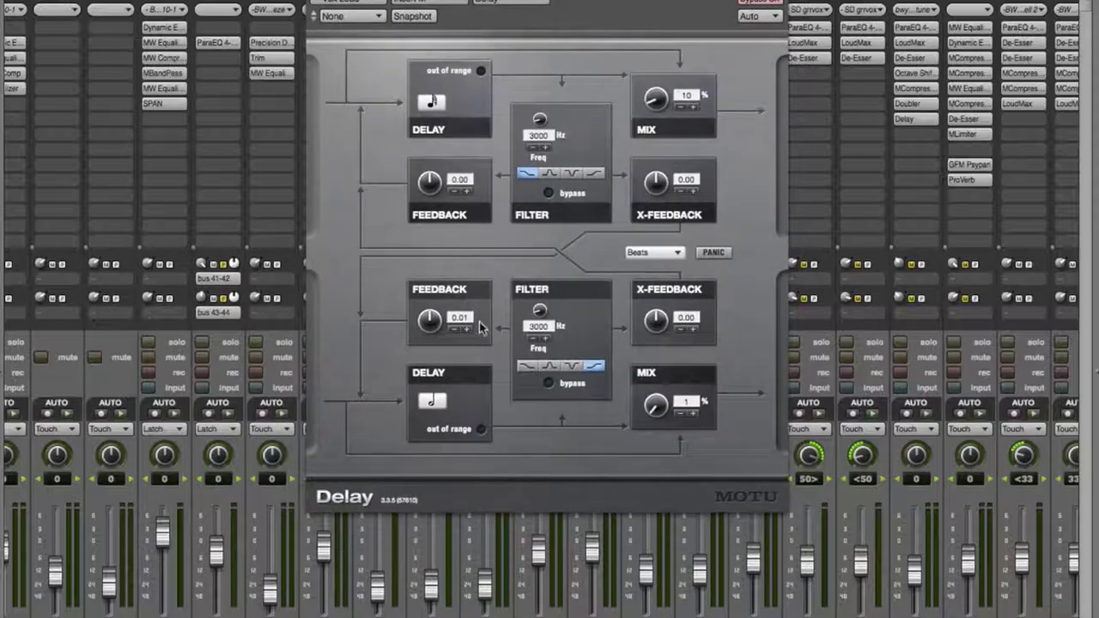
{"action": "left_click", "coordinate": [432, 103]}
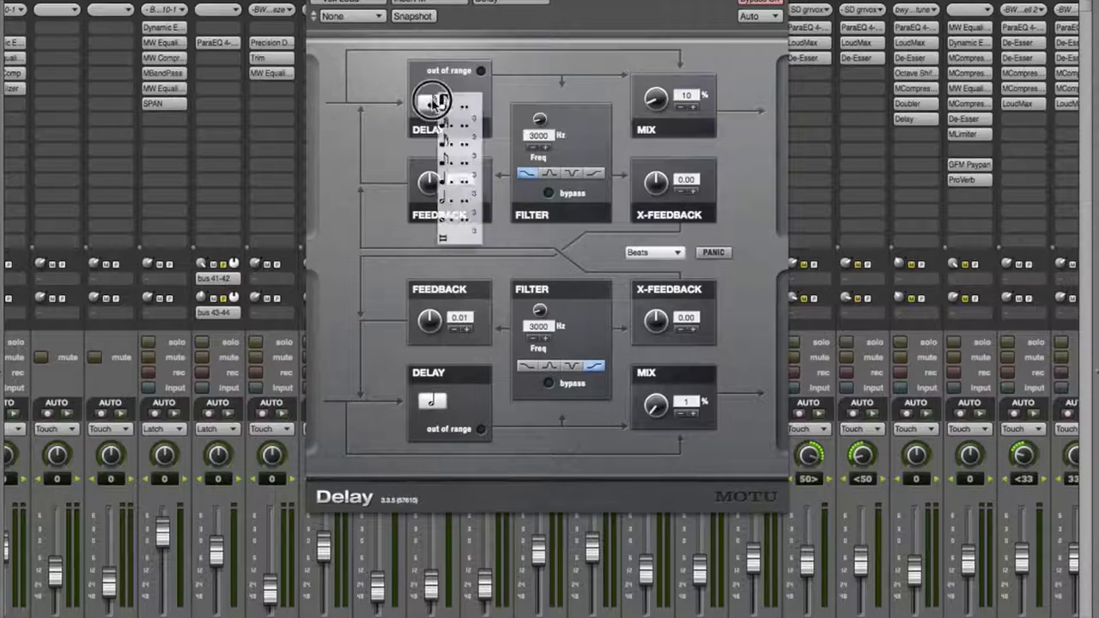
{"action": "left_click", "coordinate": [375, 103]}
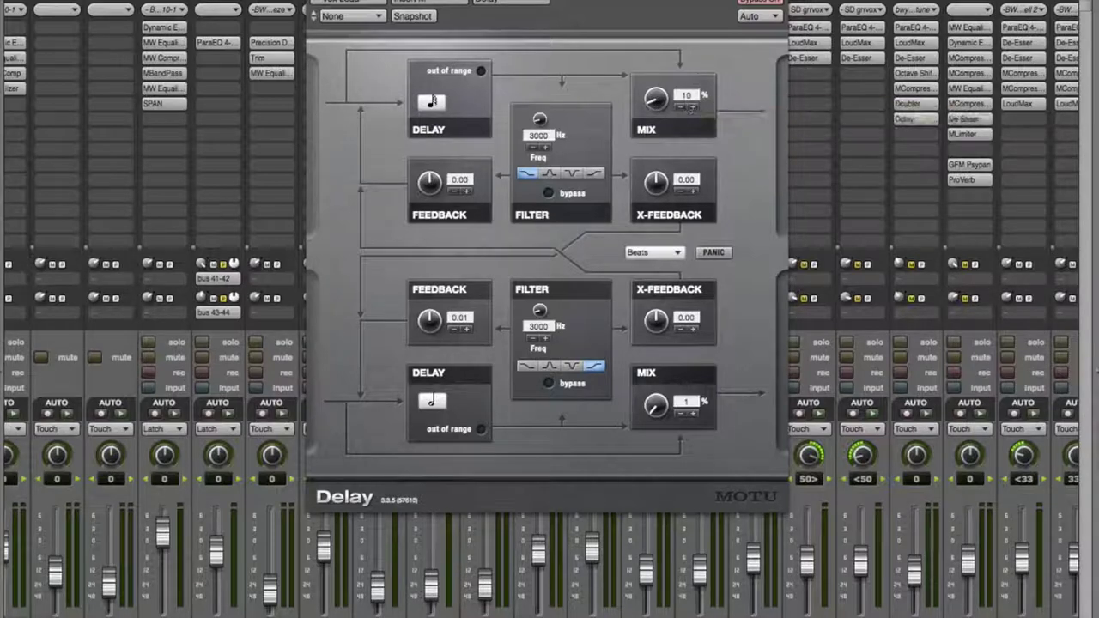
{"action": "key", "text": "super+w"}
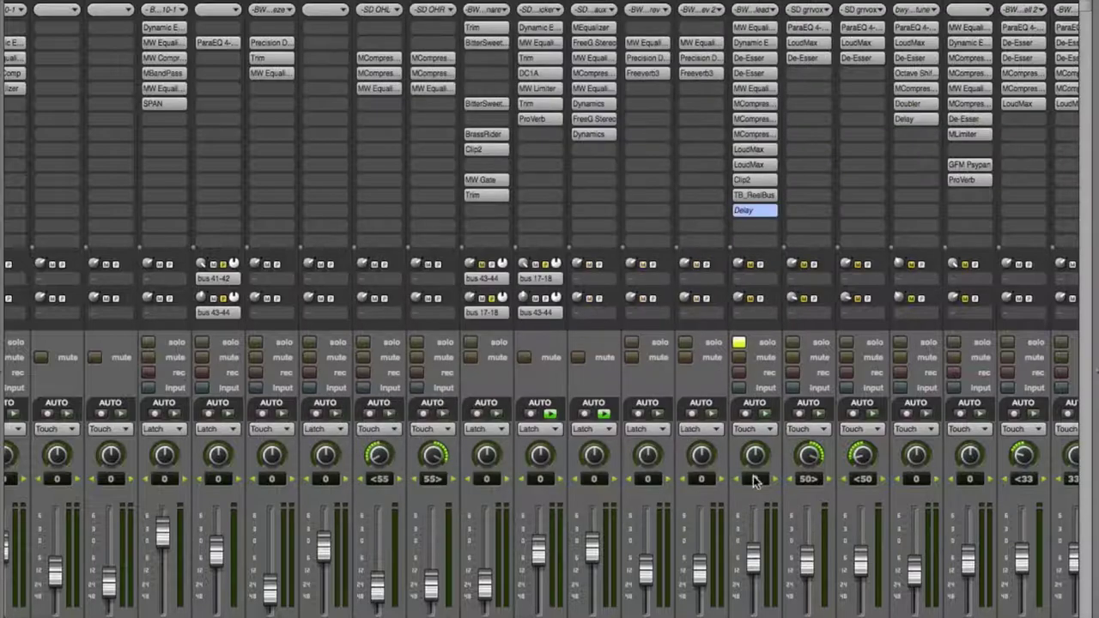
Step: Review the ProVerb settings and the last Delay in the lead vocal aux's insert chain, closing each plugin
{"action": "scroll", "coordinate": [550, 309], "scroll_direction": "right", "scroll_amount": 5}
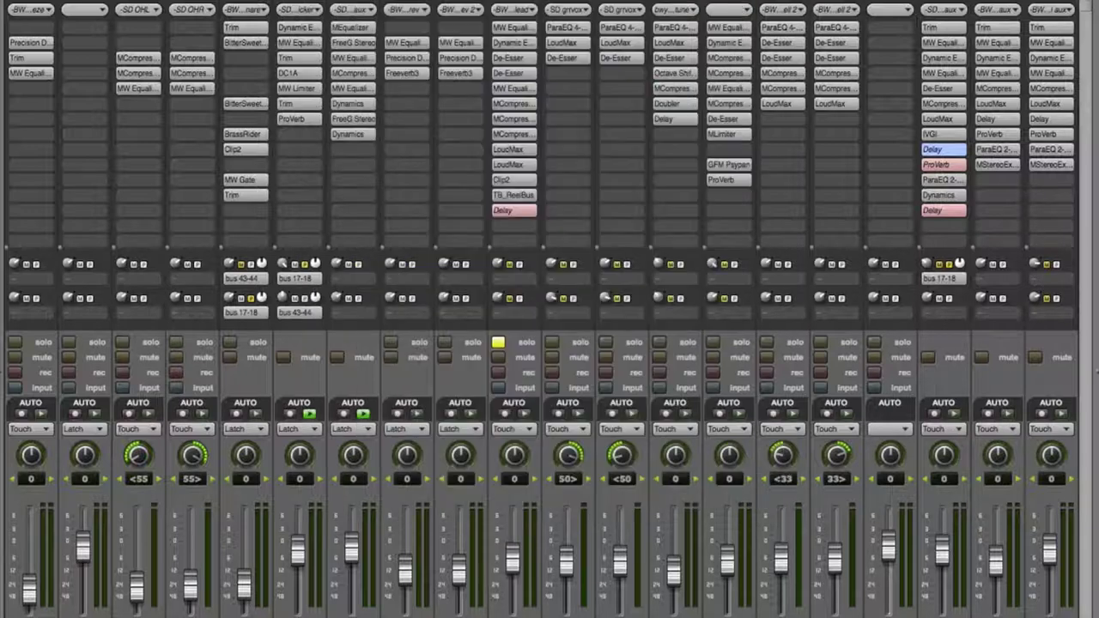
{"action": "left_click_drag", "start_coordinate": [939, 163], "coordinate": [950, 168]}
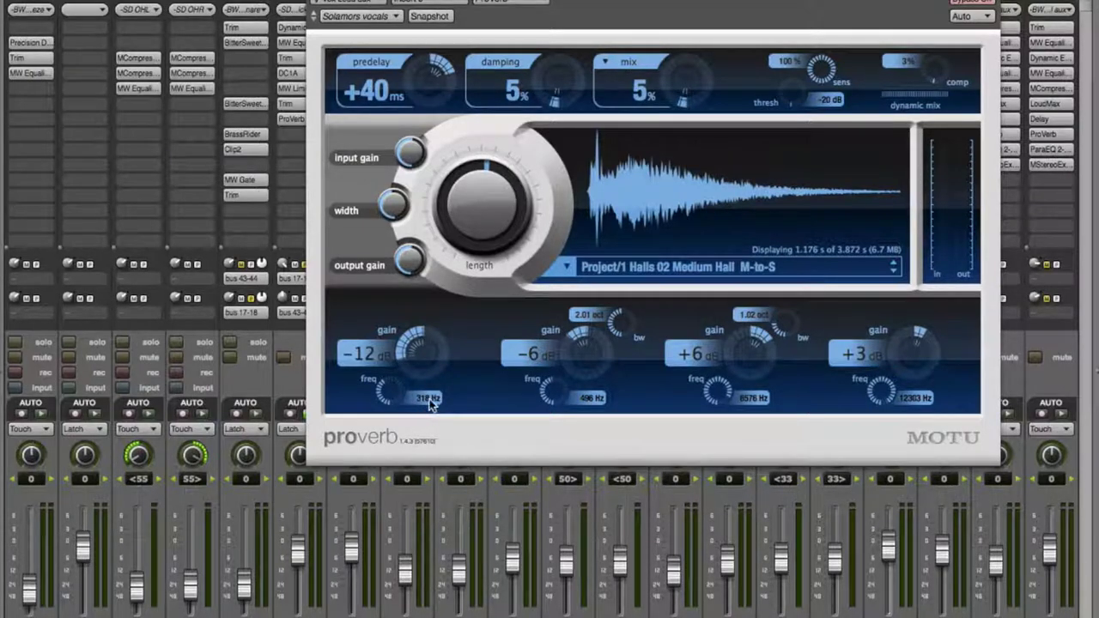
{"action": "key", "text": "super+w"}
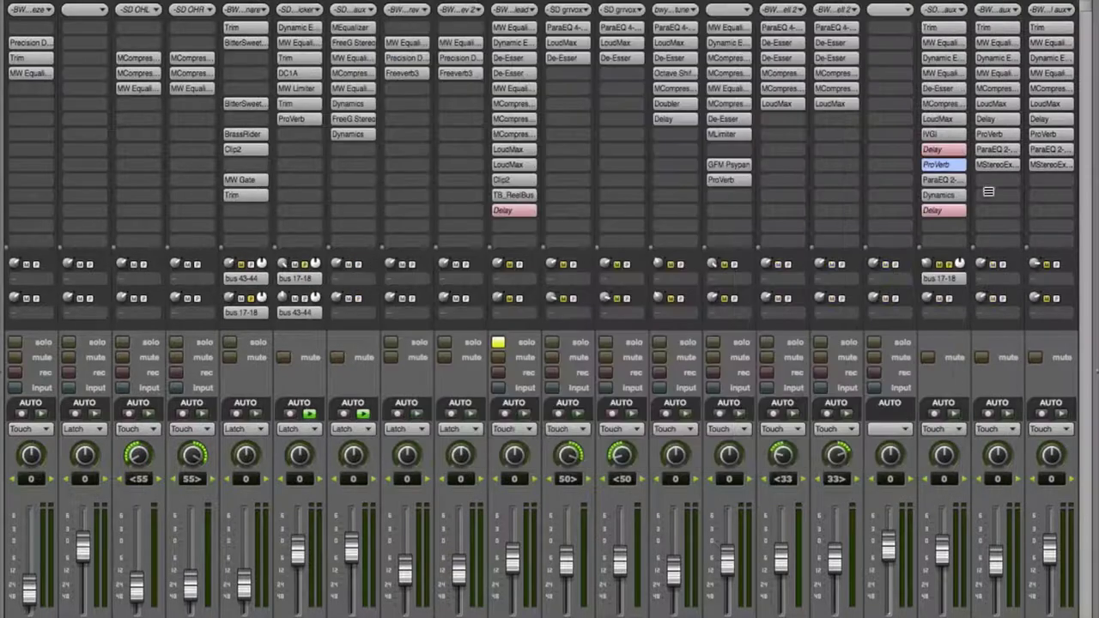
{"action": "left_click", "coordinate": [943, 210]}
{"action": "key", "text": "super+w"}
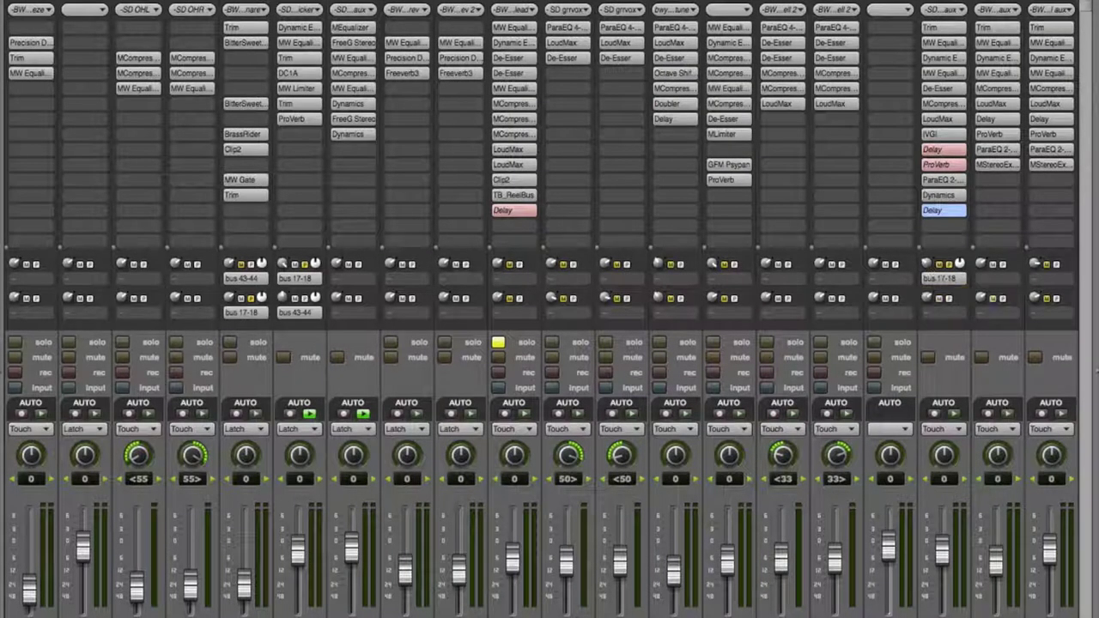
Step: Compare the Freeverb3 room size, damping, width and wet level settings on the two reverb channels, closing each plugin
{"action": "scroll", "coordinate": [550, 309], "scroll_direction": "left", "scroll_amount": 10}
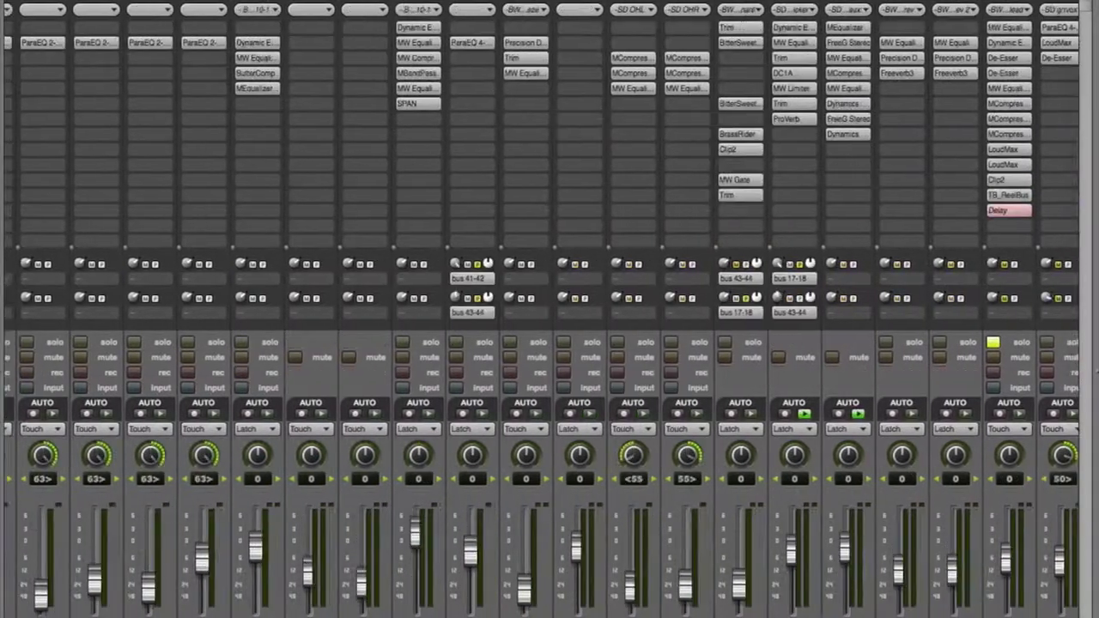
{"action": "scroll", "coordinate": [550, 309], "scroll_direction": "right", "scroll_amount": 10}
{"action": "scroll", "coordinate": [549, 309], "scroll_direction": "left", "scroll_amount": 5}
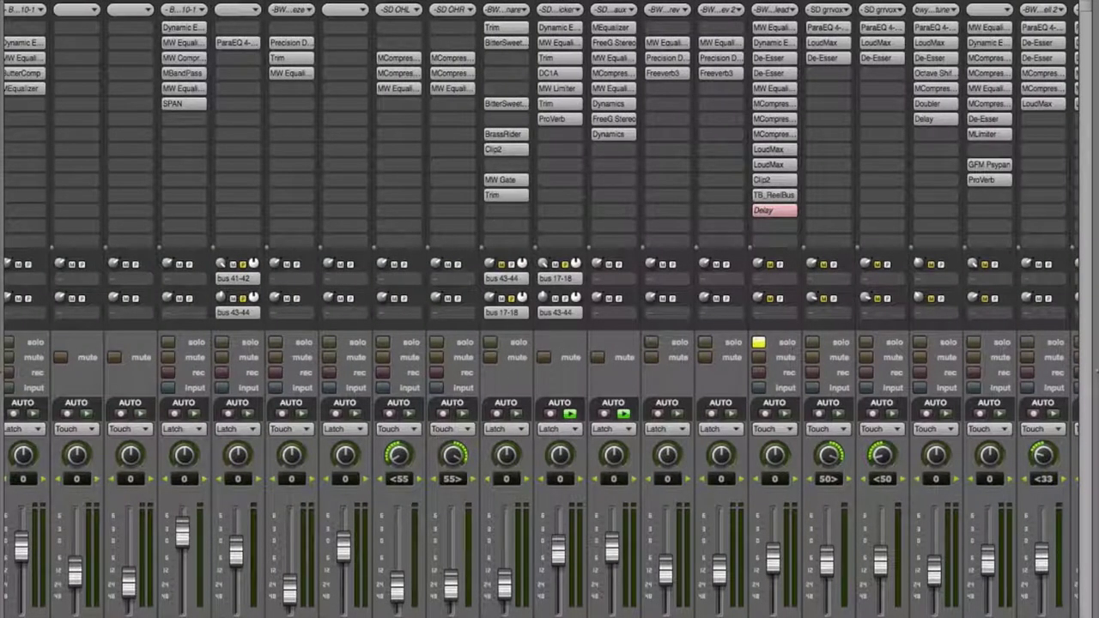
{"action": "scroll", "coordinate": [550, 309], "scroll_direction": "right", "scroll_amount": 1}
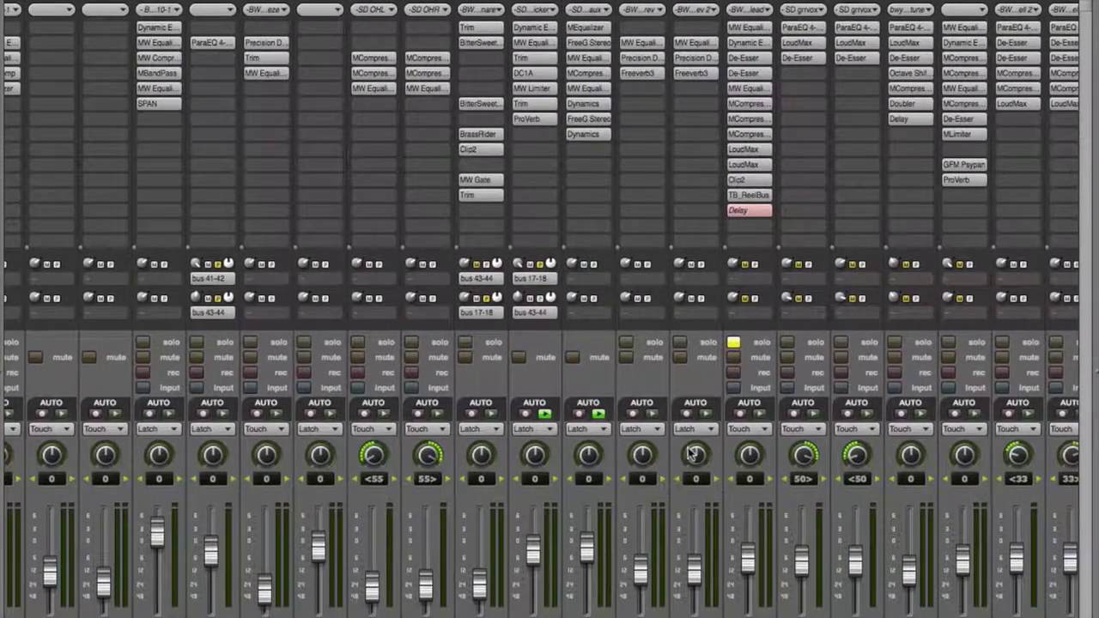
{"action": "left_click", "coordinate": [642, 73]}
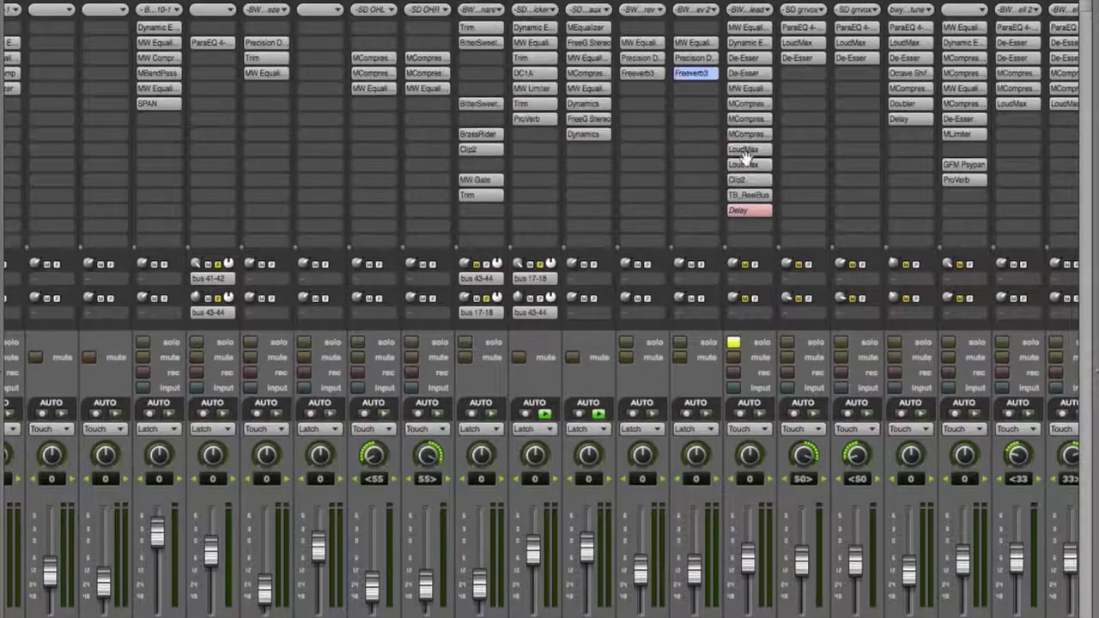
{"action": "left_click", "coordinate": [697, 73]}
{"action": "left_click", "coordinate": [642, 73]}
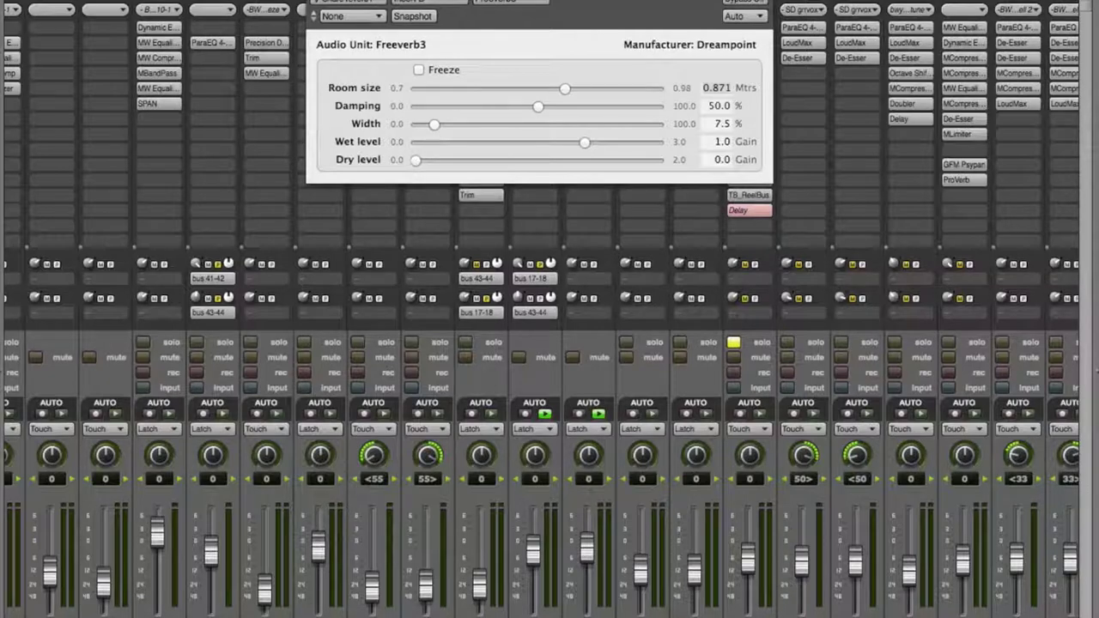
{"action": "left_click", "coordinate": [701, 76]}
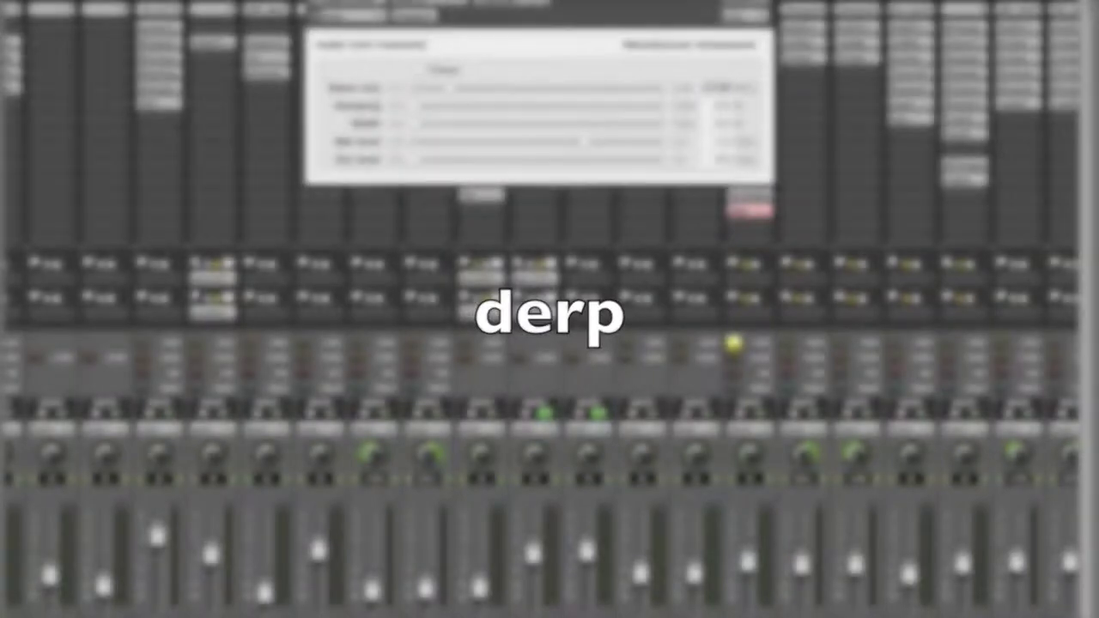
{"action": "key", "text": "super+w"}
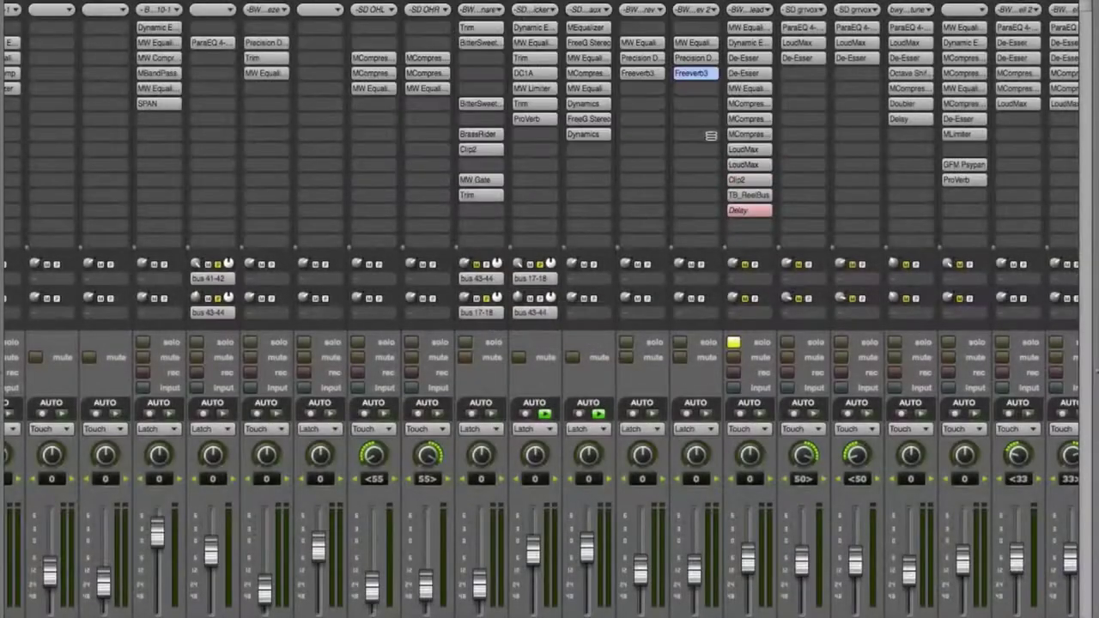
{"action": "left_click", "coordinate": [641, 74]}
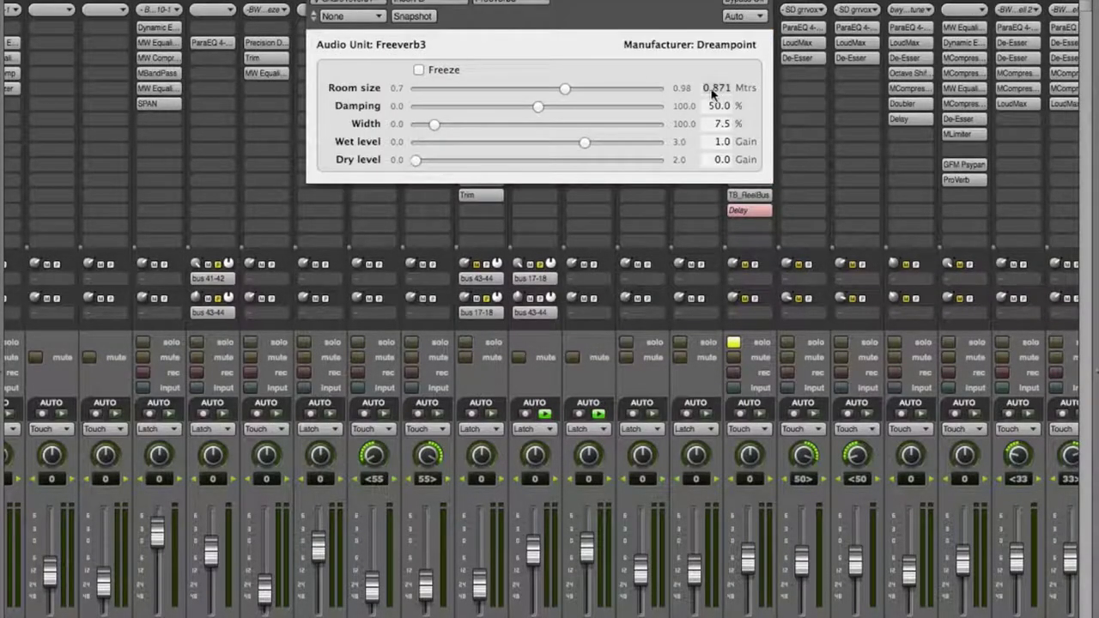
{"action": "key", "text": "super+w"}
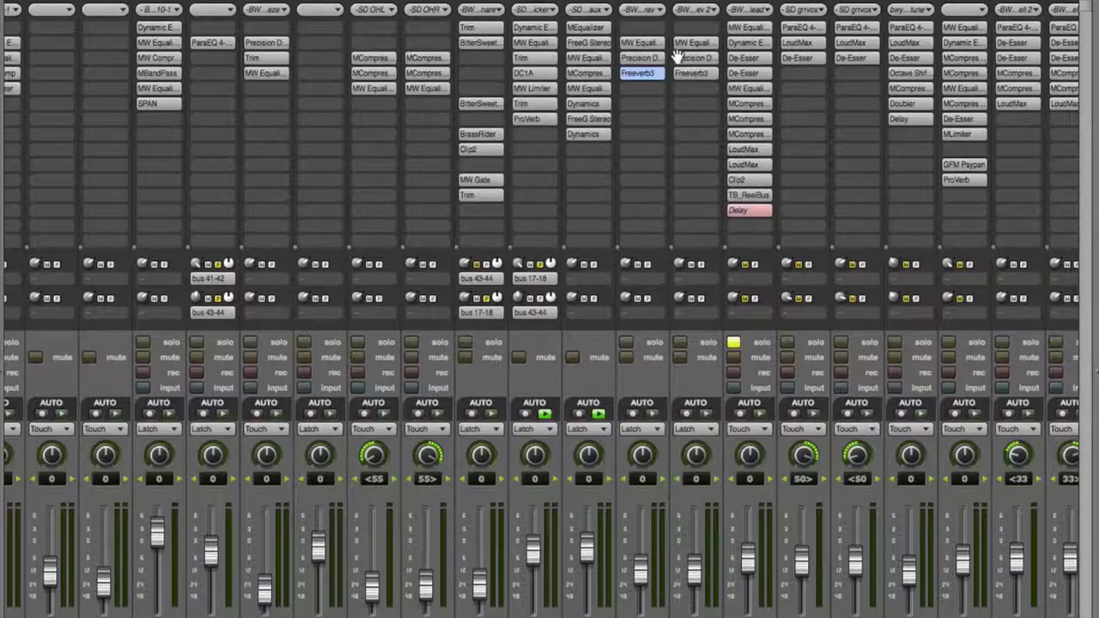
Step: Inspect the Precision Delay left and right delay times on both reverb channels, closing each plugin
{"action": "left_click", "coordinate": [648, 57]}
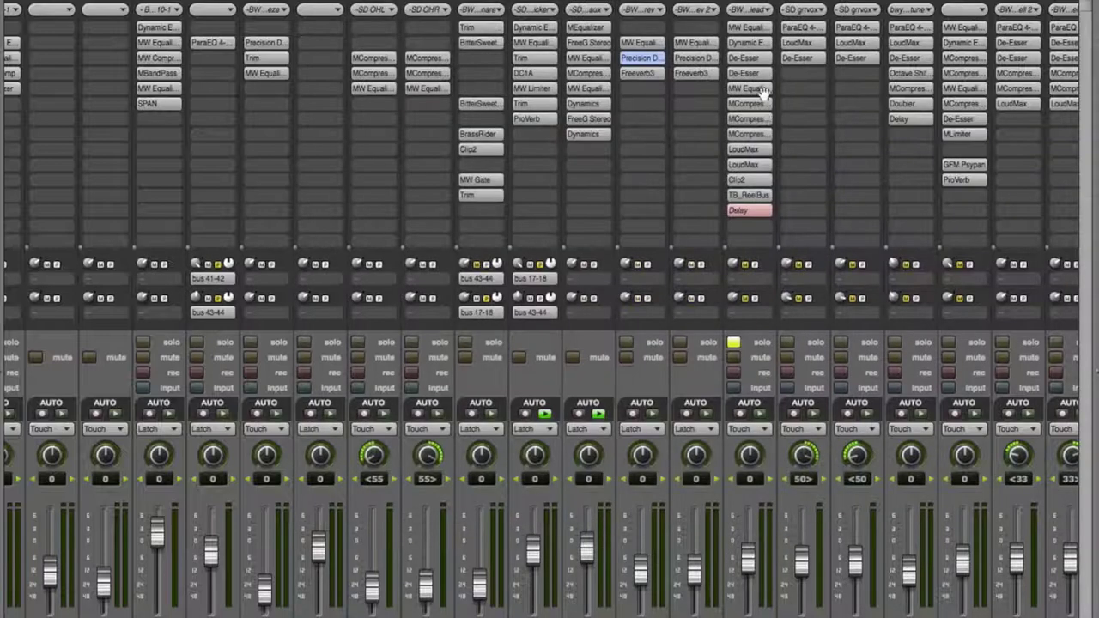
{"action": "left_click", "coordinate": [697, 62]}
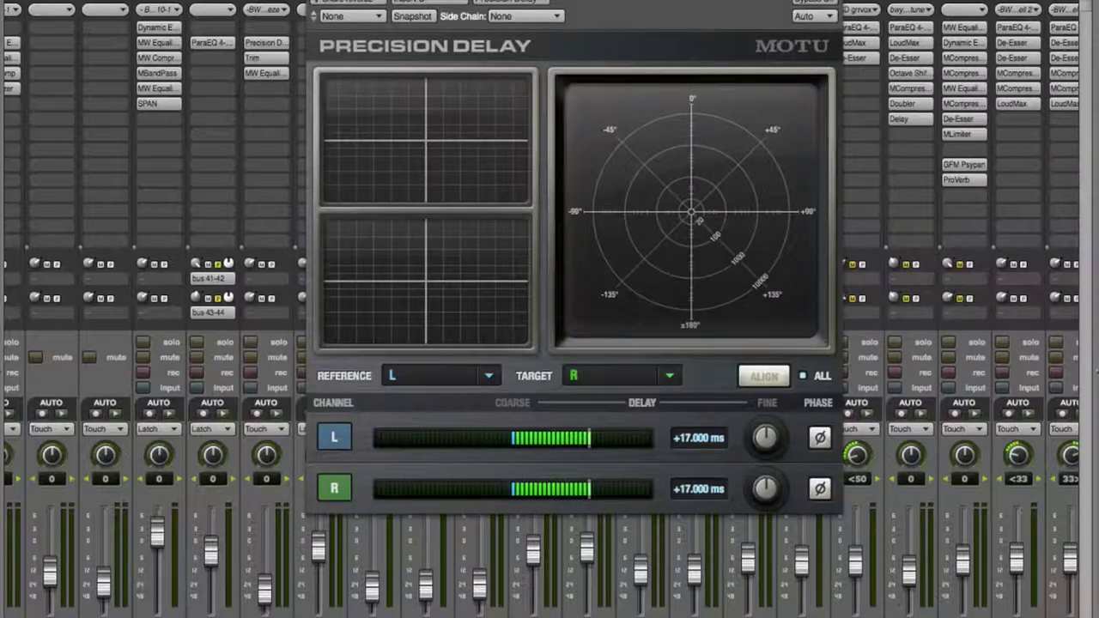
{"action": "key", "text": "super+w"}
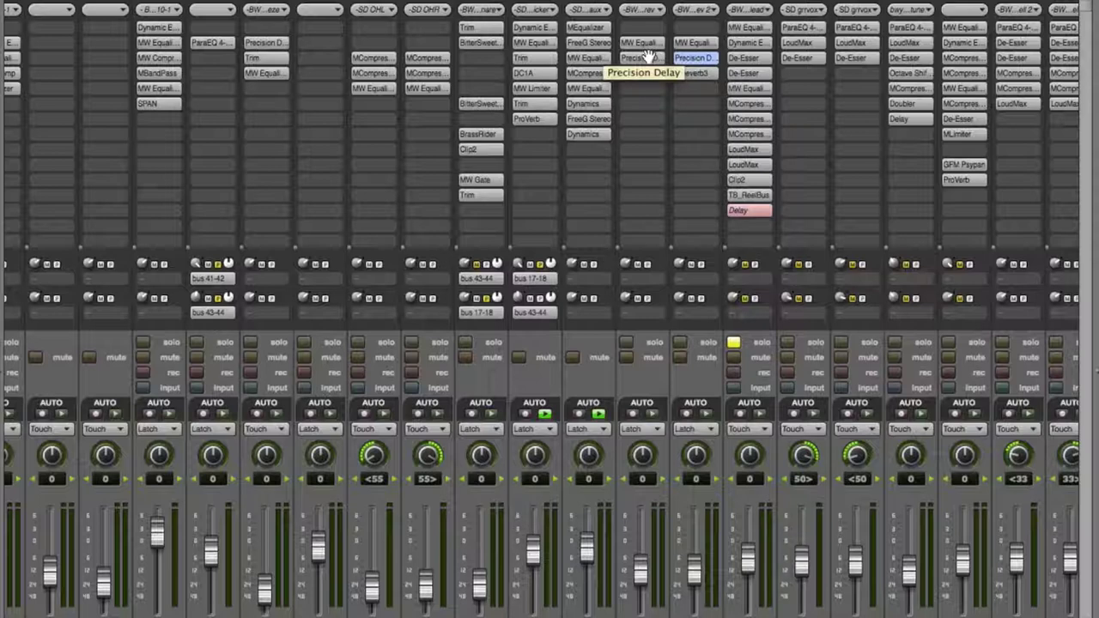
{"action": "left_click", "coordinate": [650, 57]}
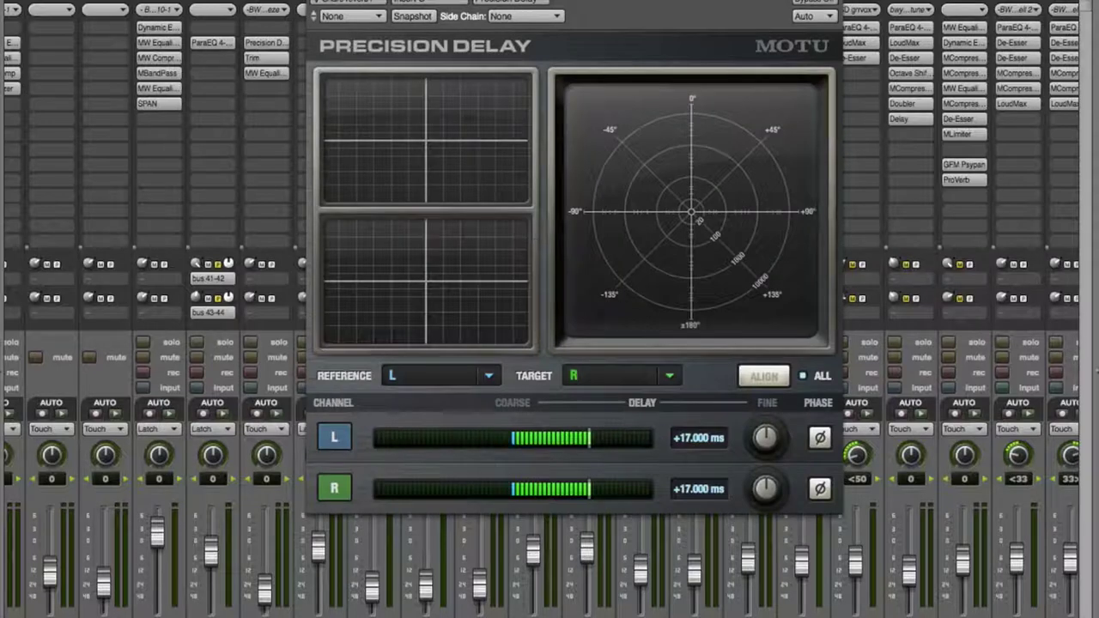
{"action": "key", "text": "super+w"}
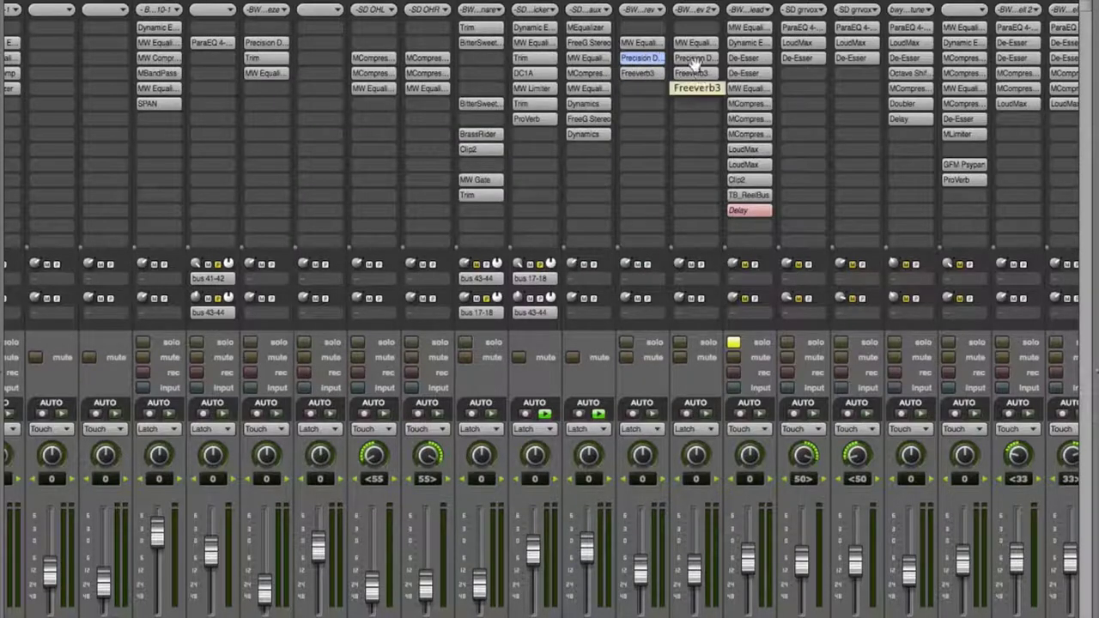
Step: Compare the MasterWorks EQ curves on the two reverb channels, moving the plugin window aside and closing each EQ
{"action": "left_click", "coordinate": [637, 42]}
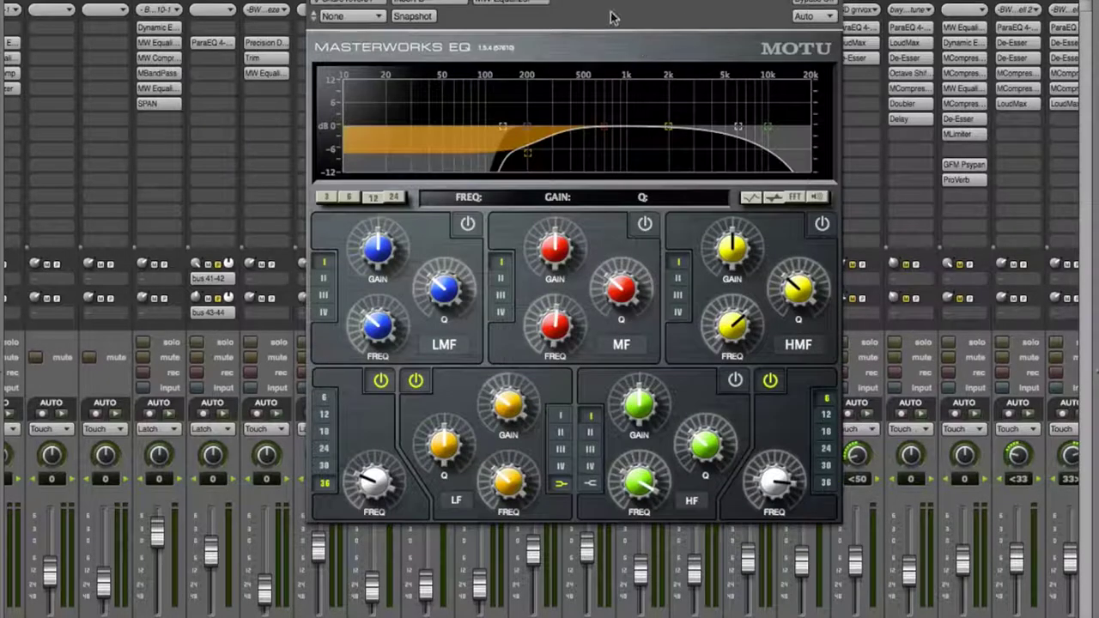
{"action": "left_click_drag", "start_coordinate": [631, 1], "coordinate": [405, 7]}
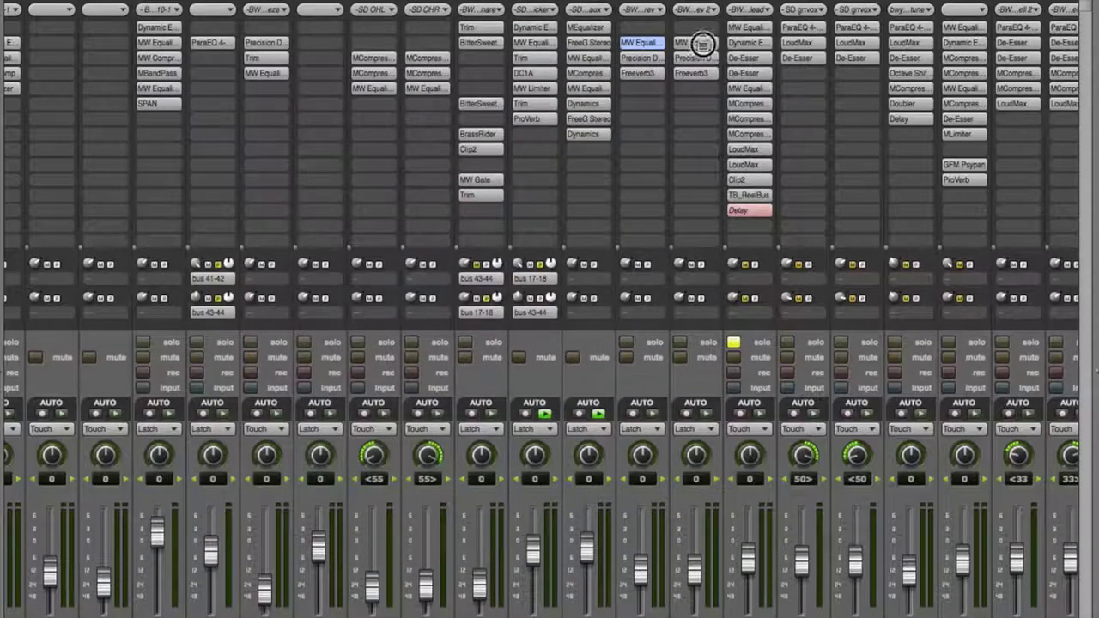
{"action": "left_click", "coordinate": [701, 42]}
{"action": "left_click_drag", "start_coordinate": [489, 7], "coordinate": [532, 0]}
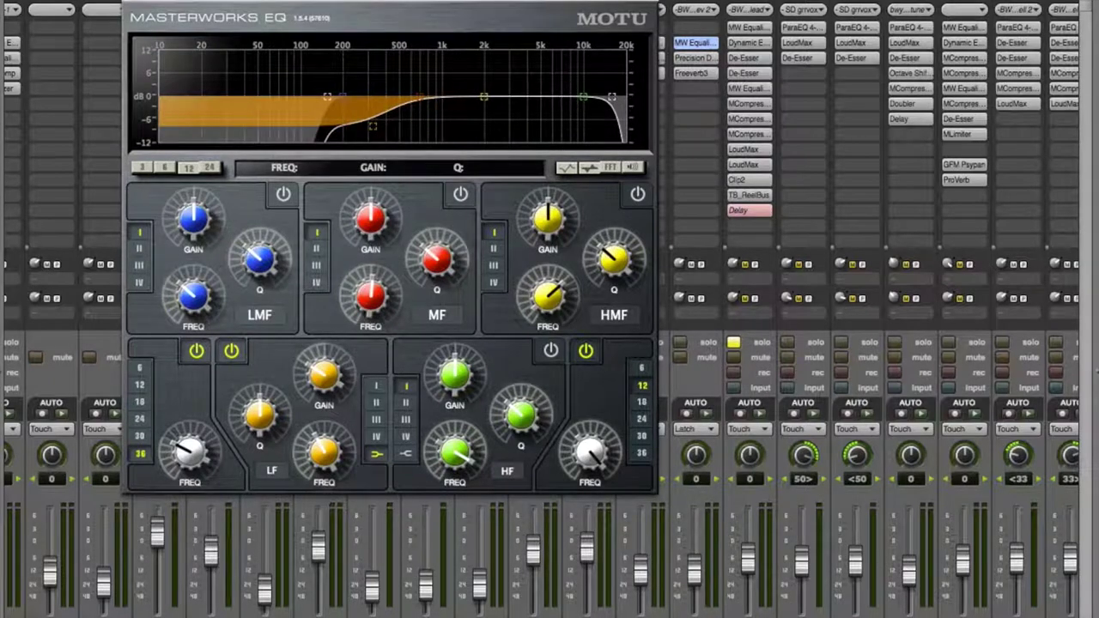
{"action": "key", "text": "super+w"}
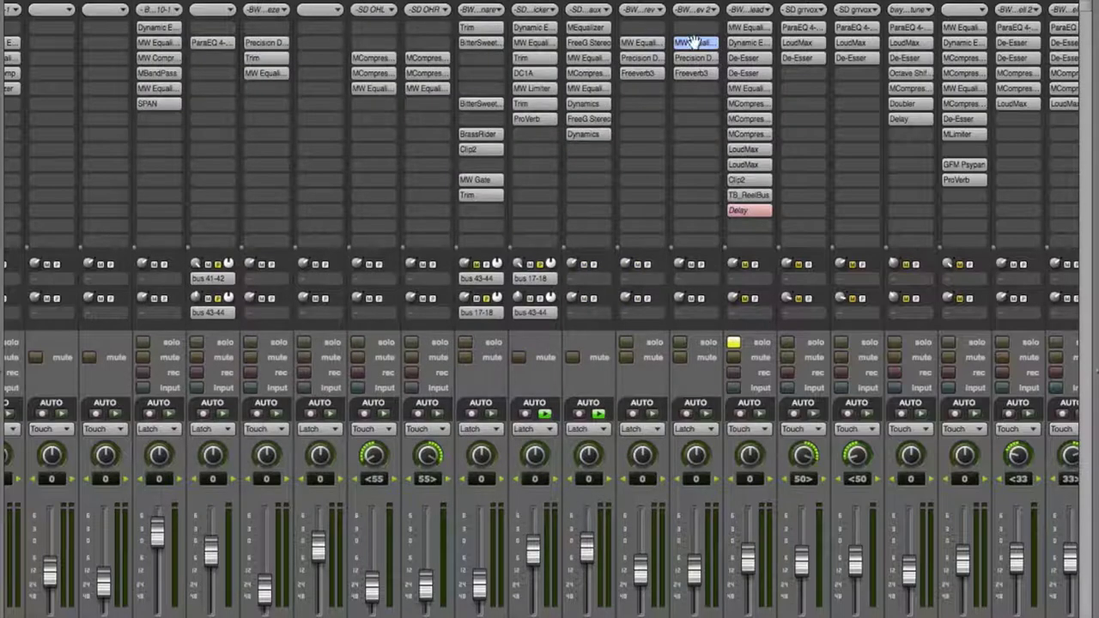
{"action": "left_click", "coordinate": [644, 41]}
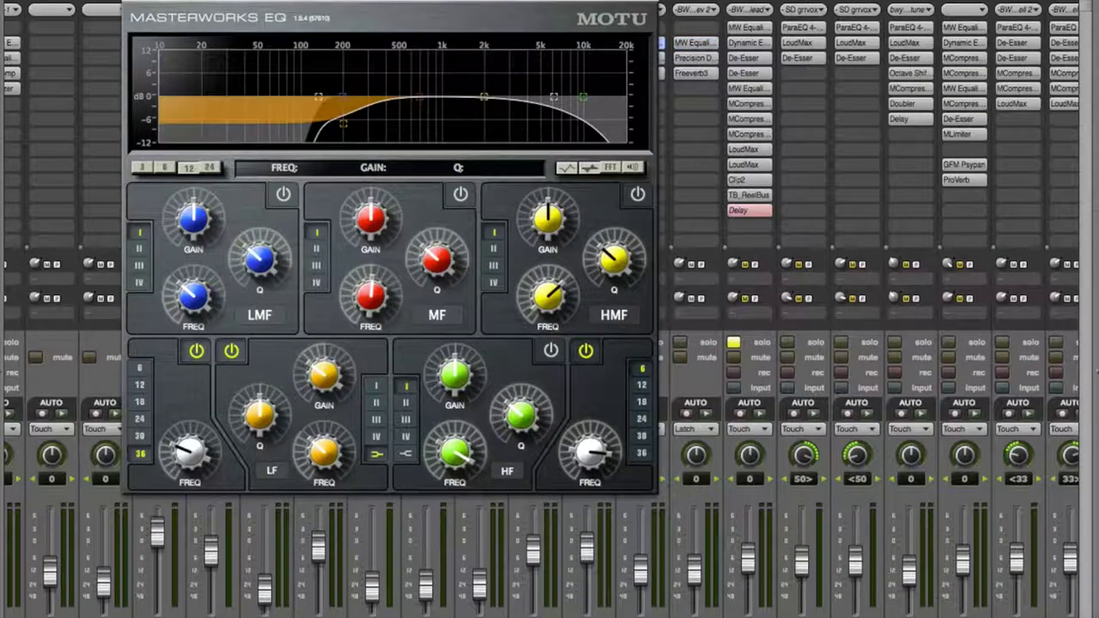
{"action": "key", "text": "super+w"}
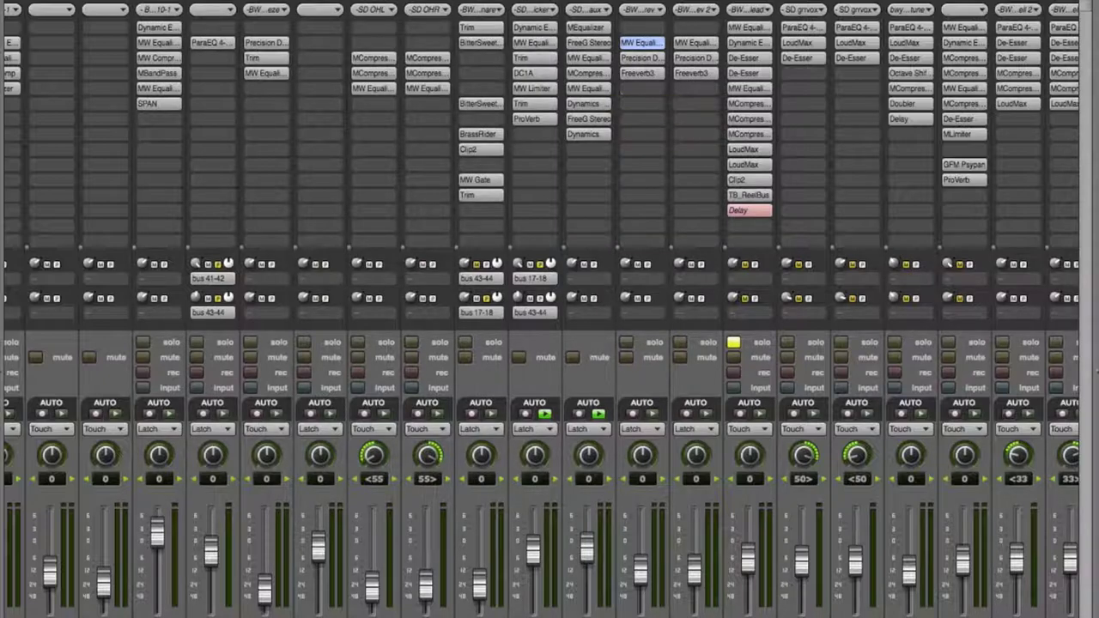
Step: Survey the insert chains across the guitar, overhead, snare, reverb and lead vocal channels of the mixer
{"action": "scroll", "coordinate": [541, 309], "scroll_direction": "left", "scroll_amount": 8}
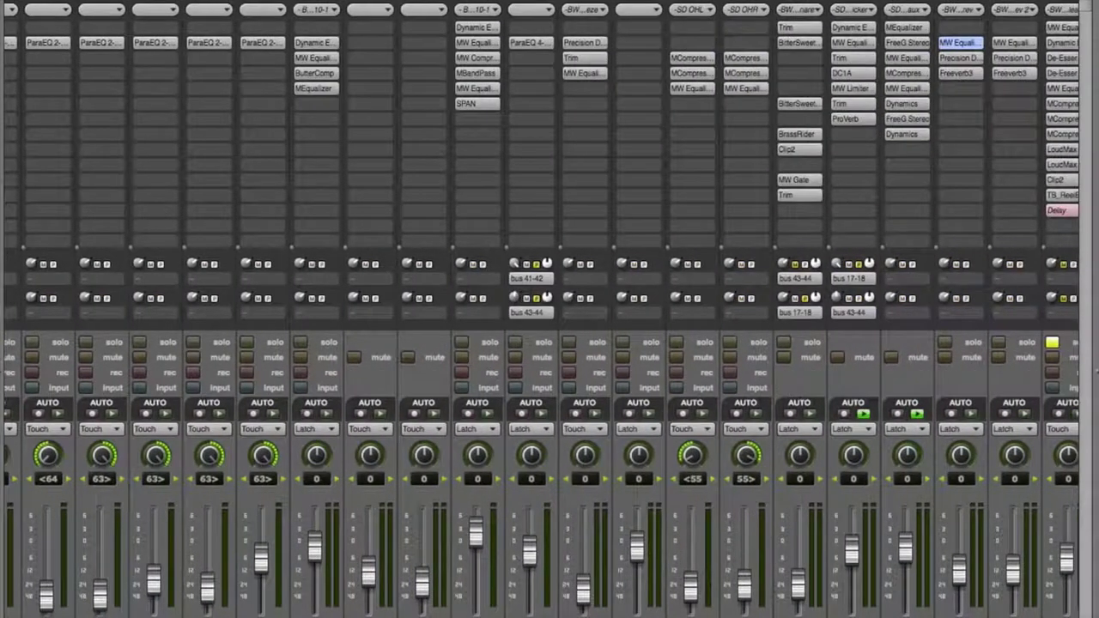
{"action": "scroll", "coordinate": [540, 309], "scroll_direction": "right", "scroll_amount": 2}
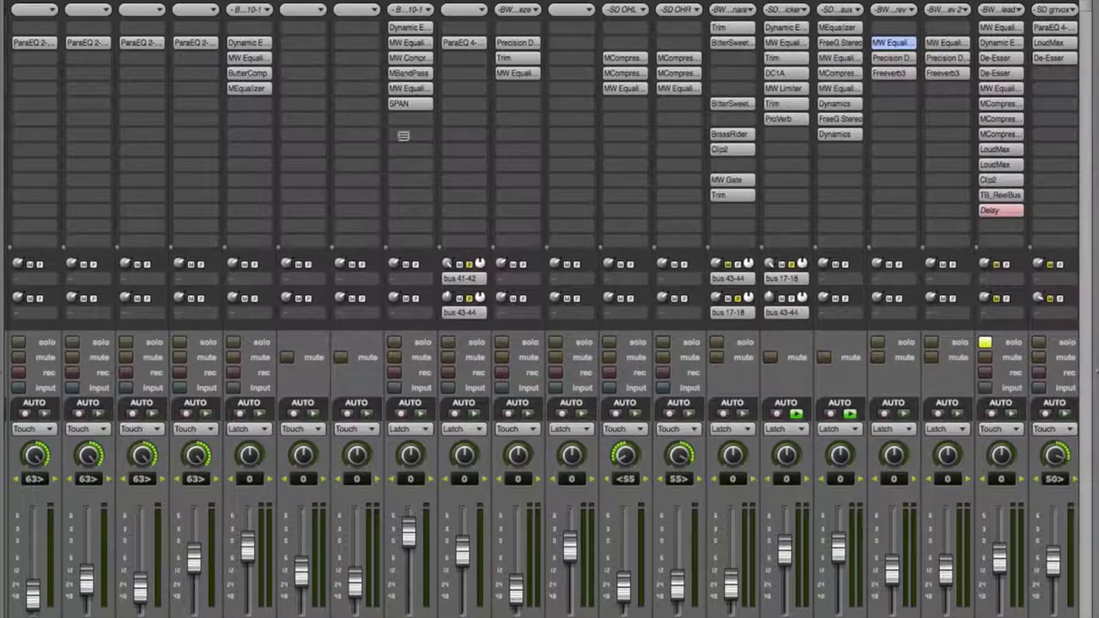
{"action": "scroll", "coordinate": [541, 309], "scroll_direction": "right", "scroll_amount": 2}
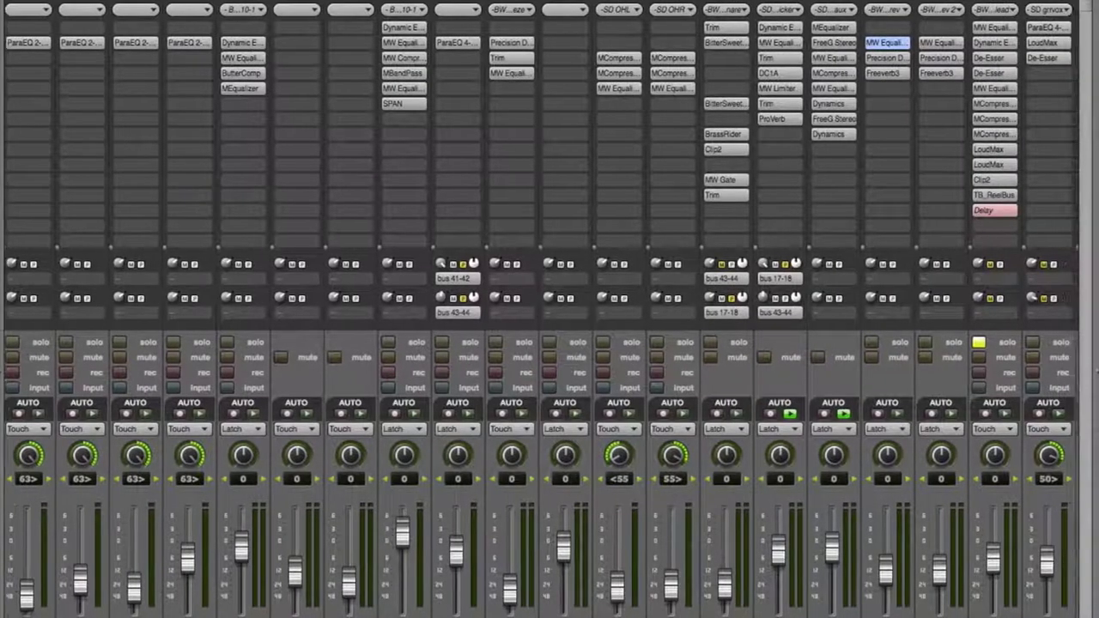
{"action": "scroll", "coordinate": [541, 309], "scroll_direction": "right", "scroll_amount": 1}
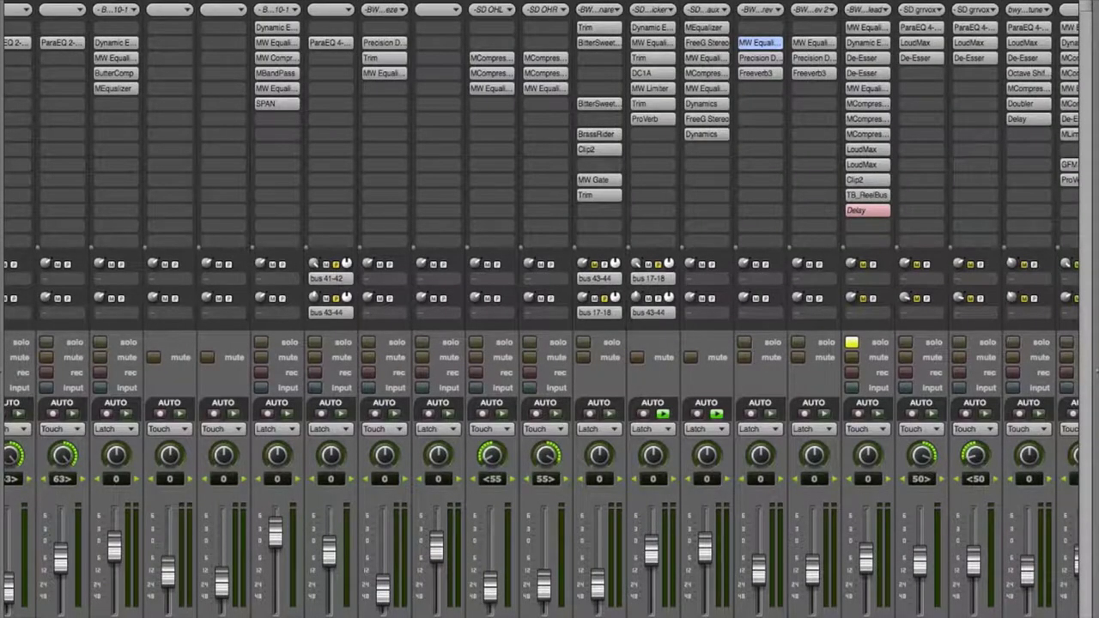
{"action": "scroll", "coordinate": [541, 309], "scroll_direction": "right", "scroll_amount": 3}
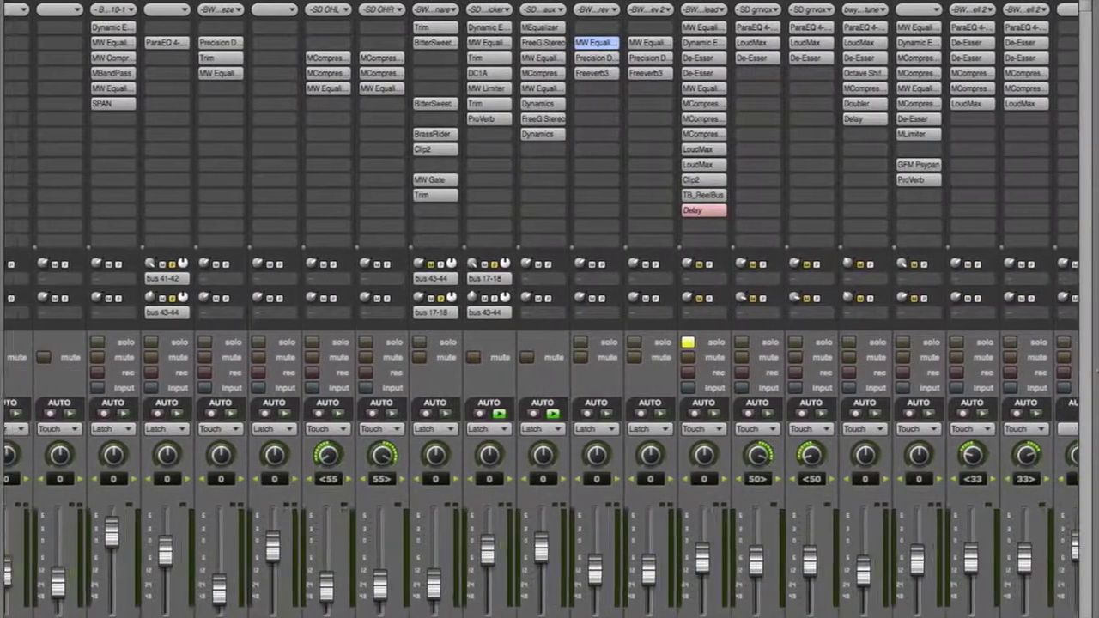
{"action": "scroll", "coordinate": [540, 309], "scroll_direction": "left", "scroll_amount": 2}
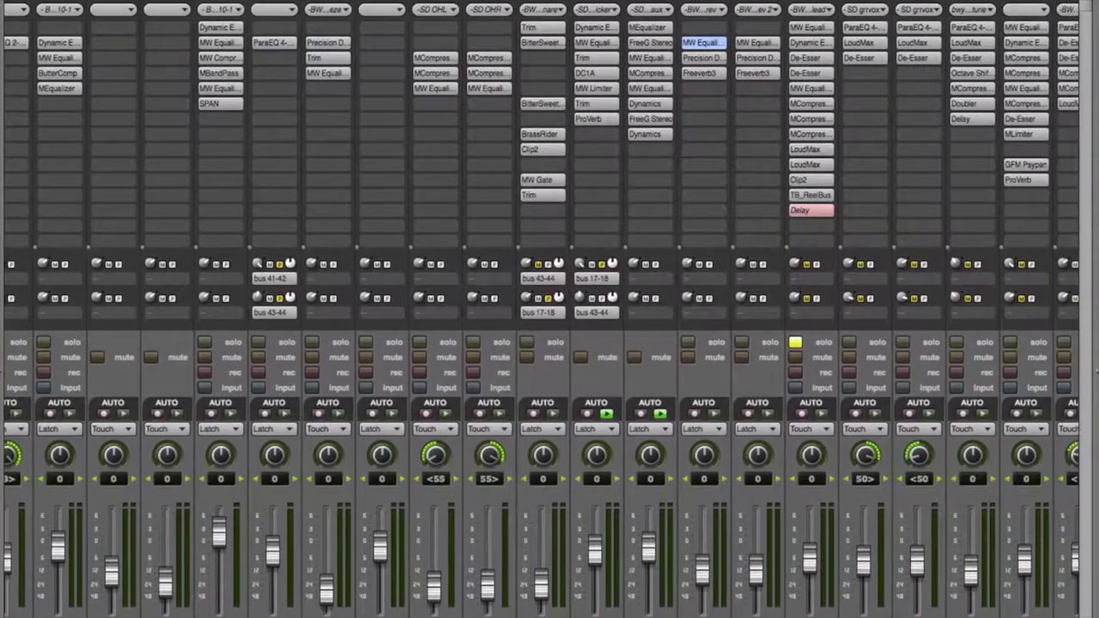
{"action": "scroll", "coordinate": [541, 309], "scroll_direction": "left", "scroll_amount": 2}
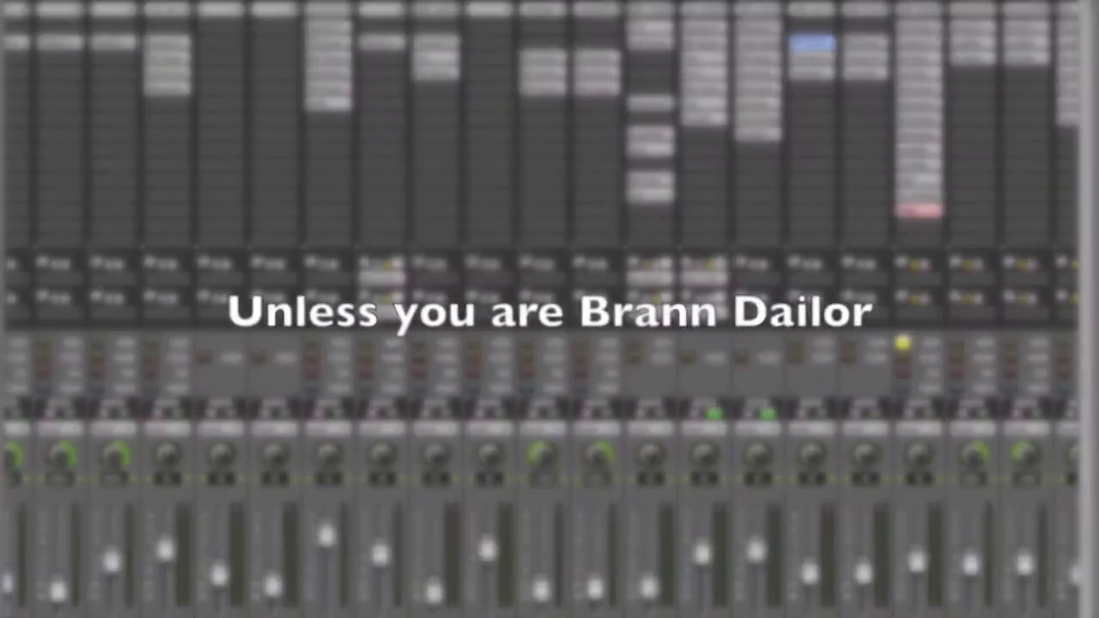
{"action": "scroll", "coordinate": [449, 333], "scroll_direction": "right", "scroll_amount": 2}
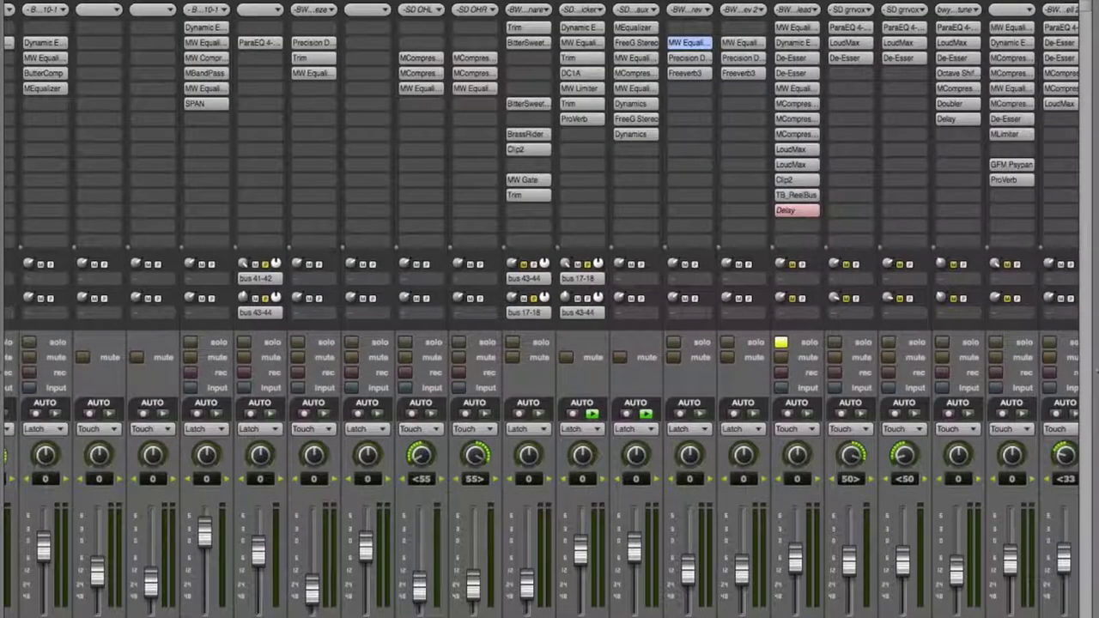
{"action": "scroll", "coordinate": [549, 309], "scroll_direction": "left", "scroll_amount": 10}
{"action": "scroll", "coordinate": [549, 309], "scroll_direction": "right", "scroll_amount": 3}
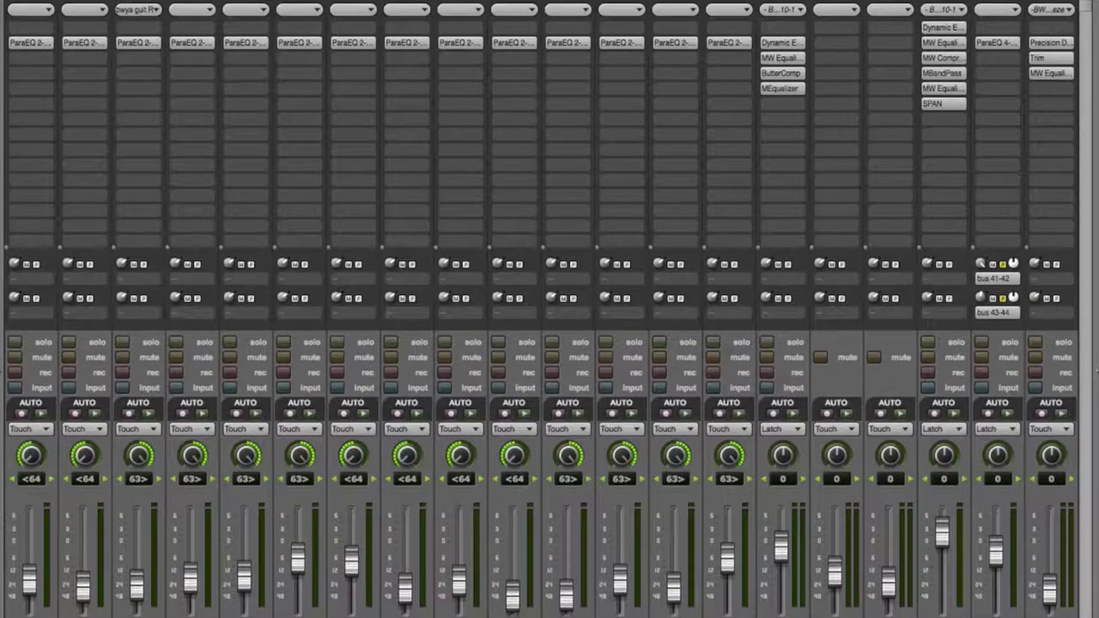
{"action": "scroll", "coordinate": [549, 309], "scroll_direction": "right", "scroll_amount": 7}
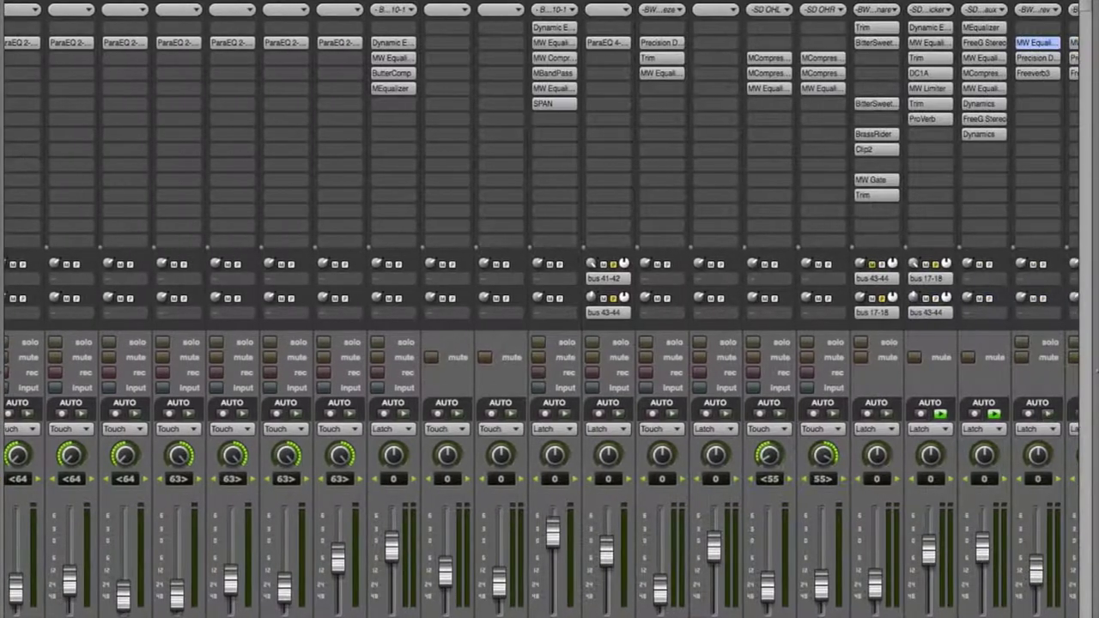
Step: Survey the mixer channels from the master and aux tracks through the guitars and drums to the vocals
{"action": "scroll", "coordinate": [549, 309], "scroll_direction": "right", "scroll_amount": 2}
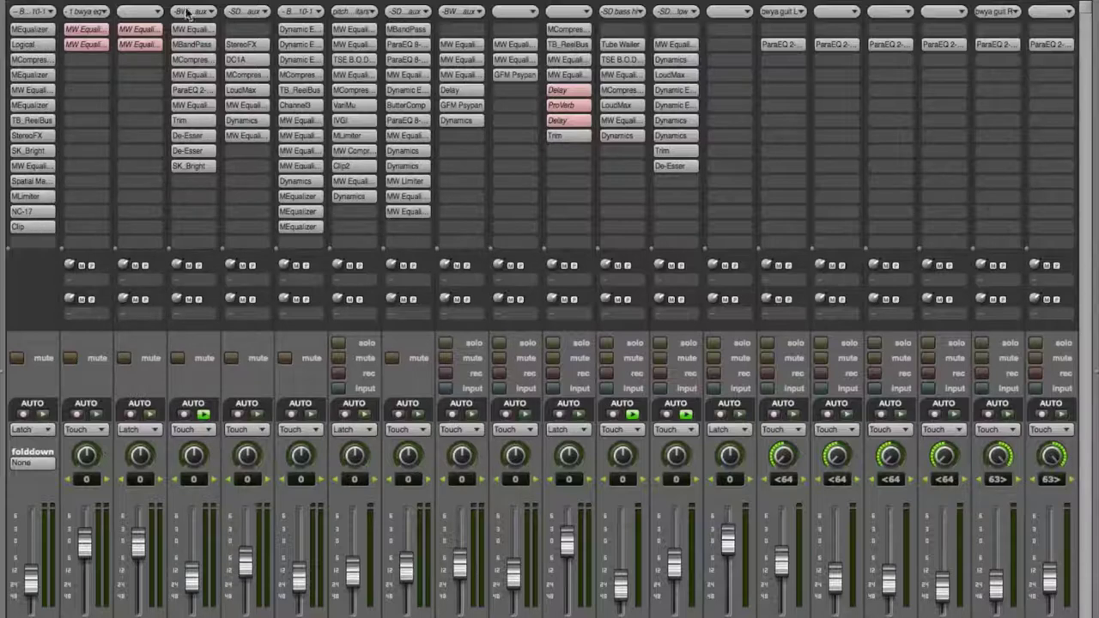
{"action": "scroll", "coordinate": [549, 309], "scroll_direction": "right", "scroll_amount": 15}
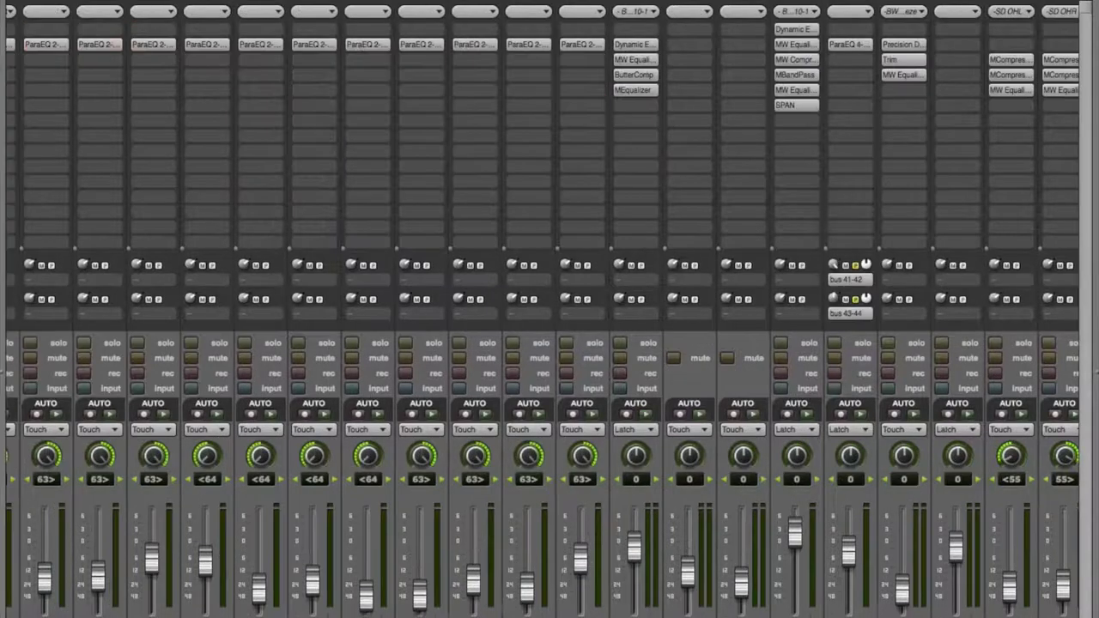
{"action": "scroll", "coordinate": [549, 309], "scroll_direction": "left", "scroll_amount": 15}
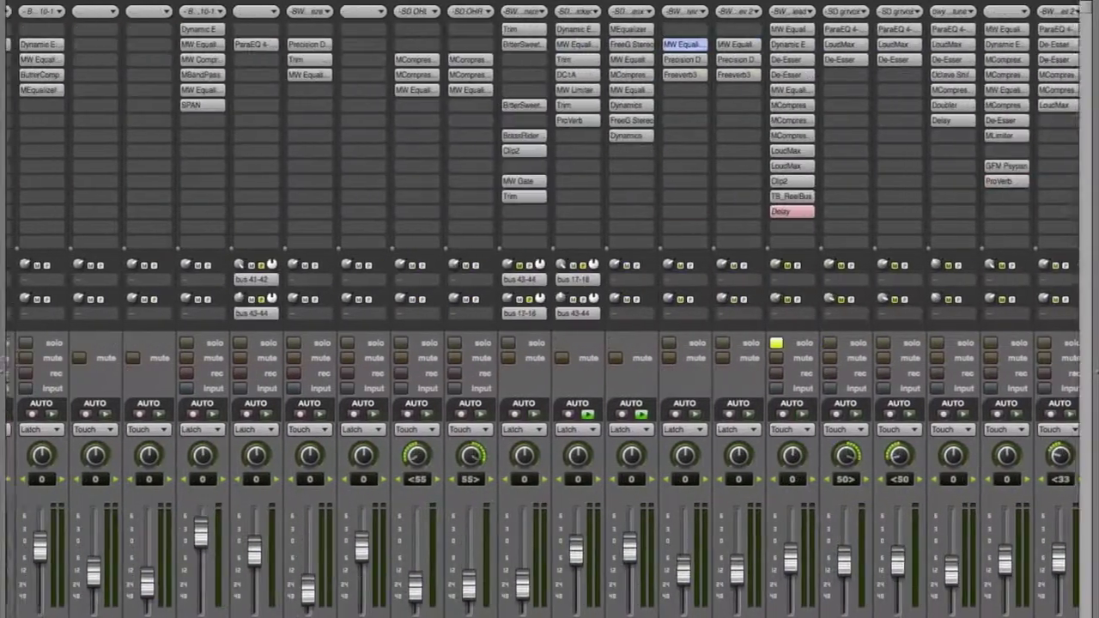
{"action": "scroll", "coordinate": [549, 309], "scroll_direction": "left", "scroll_amount": 10}
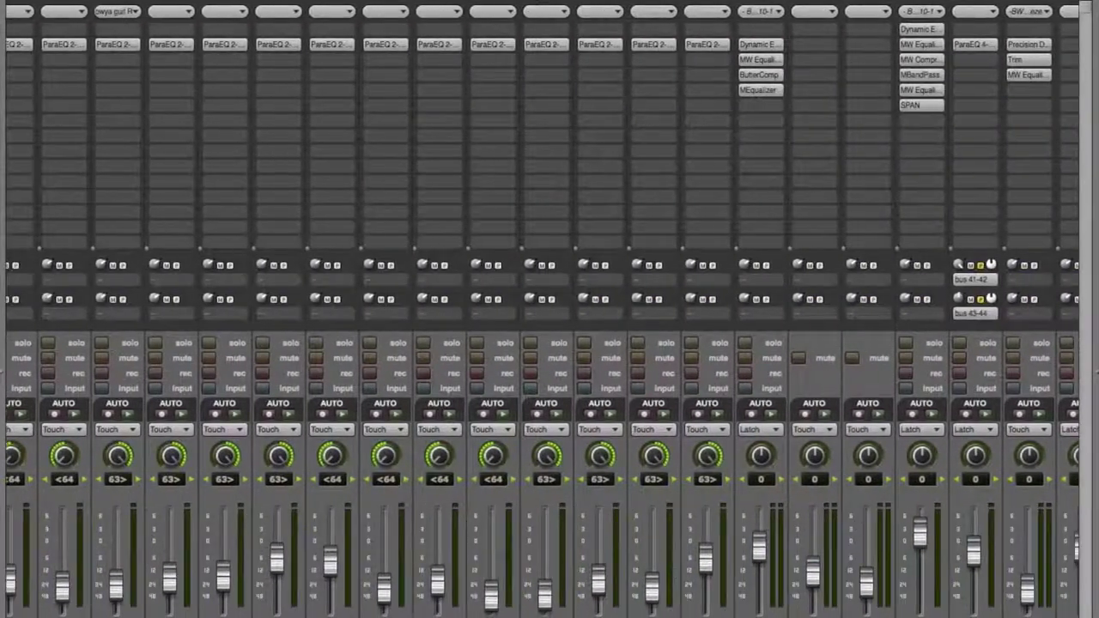
{"action": "scroll", "coordinate": [549, 309], "scroll_direction": "right", "scroll_amount": 4}
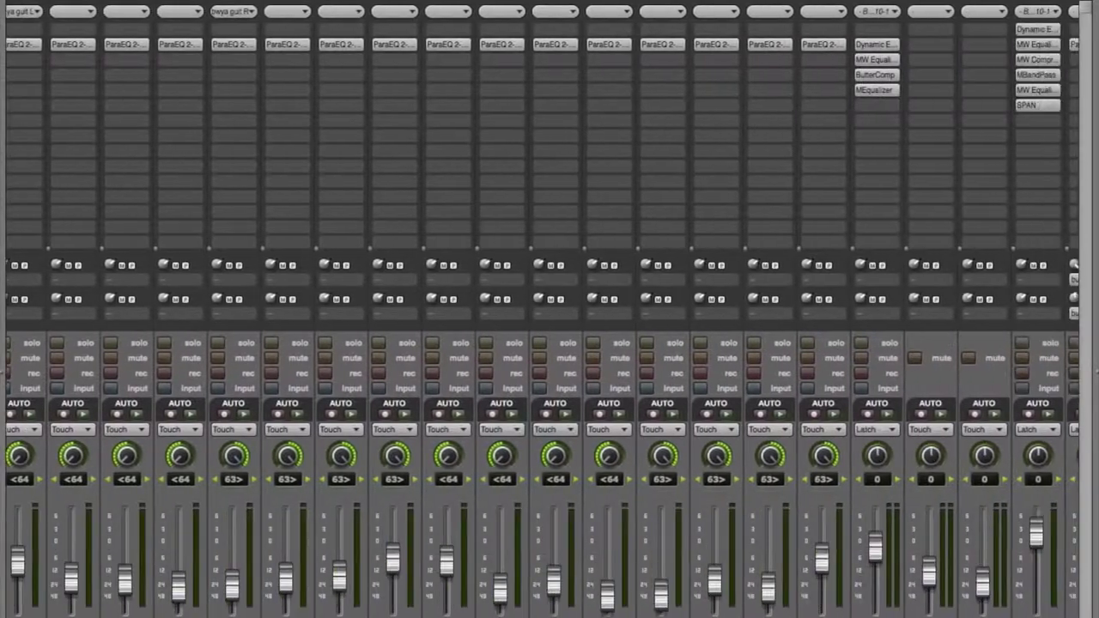
Step: Look over the guitar, bass, drum and aux insert chains on the way back to the master track
{"action": "scroll", "coordinate": [550, 309], "scroll_direction": "right", "scroll_amount": 4}
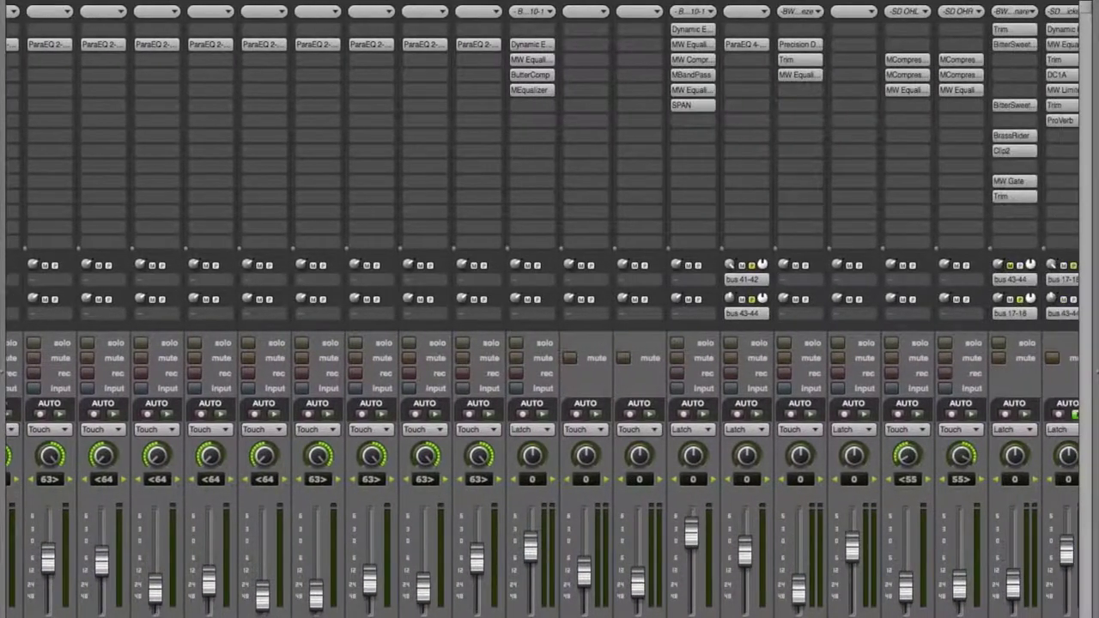
{"action": "scroll", "coordinate": [550, 309], "scroll_direction": "left", "scroll_amount": 15}
{"action": "scroll", "coordinate": [549, 309], "scroll_direction": "left", "scroll_amount": 5}
{"action": "scroll", "coordinate": [549, 309], "scroll_direction": "right", "scroll_amount": 10}
{"action": "scroll", "coordinate": [549, 309], "scroll_direction": "left", "scroll_amount": 10}
{"action": "scroll", "coordinate": [549, 309], "scroll_direction": "right", "scroll_amount": 3}
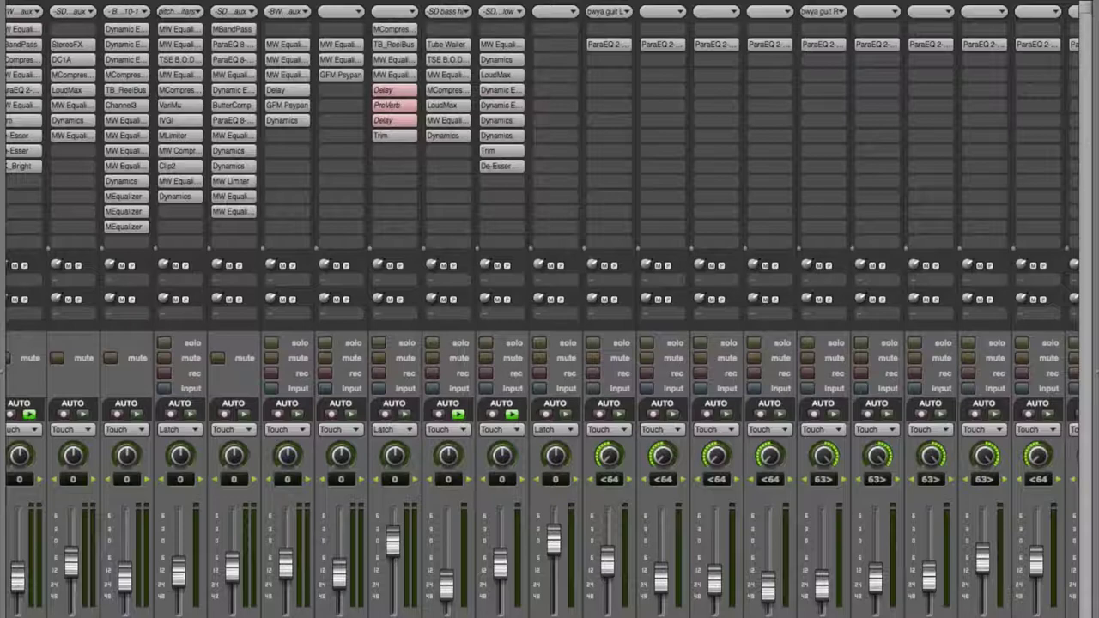
{"action": "scroll", "coordinate": [41, 261], "scroll_direction": "left", "scroll_amount": 4}
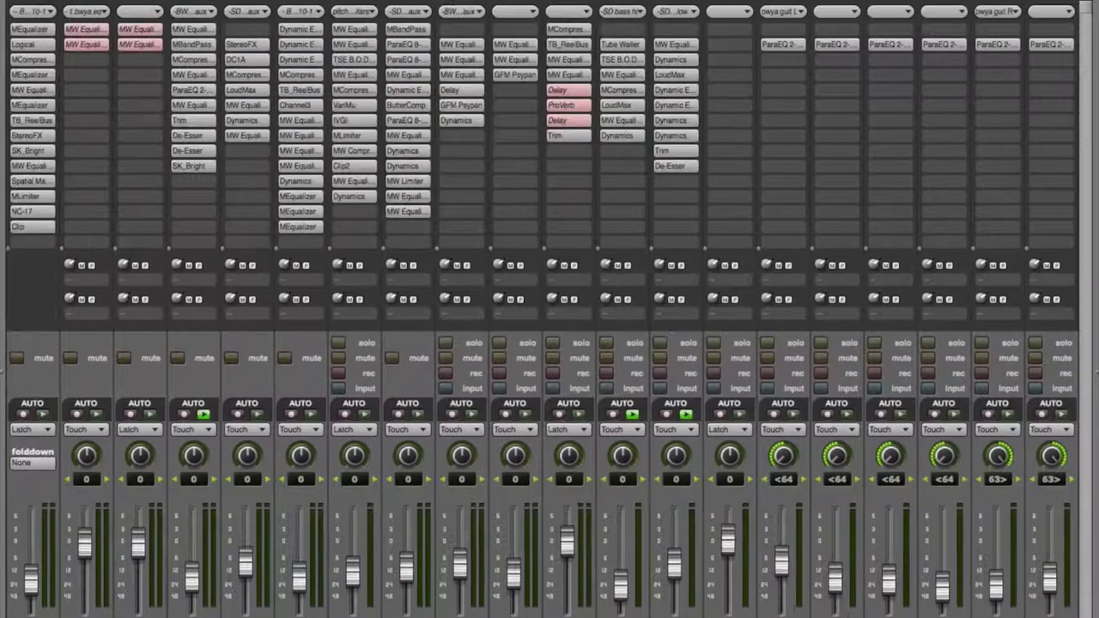
Step: Inspect the MEqualizer, Logical and MCompressor settings on the master track, closing each plugin
{"action": "left_click", "coordinate": [30, 31]}
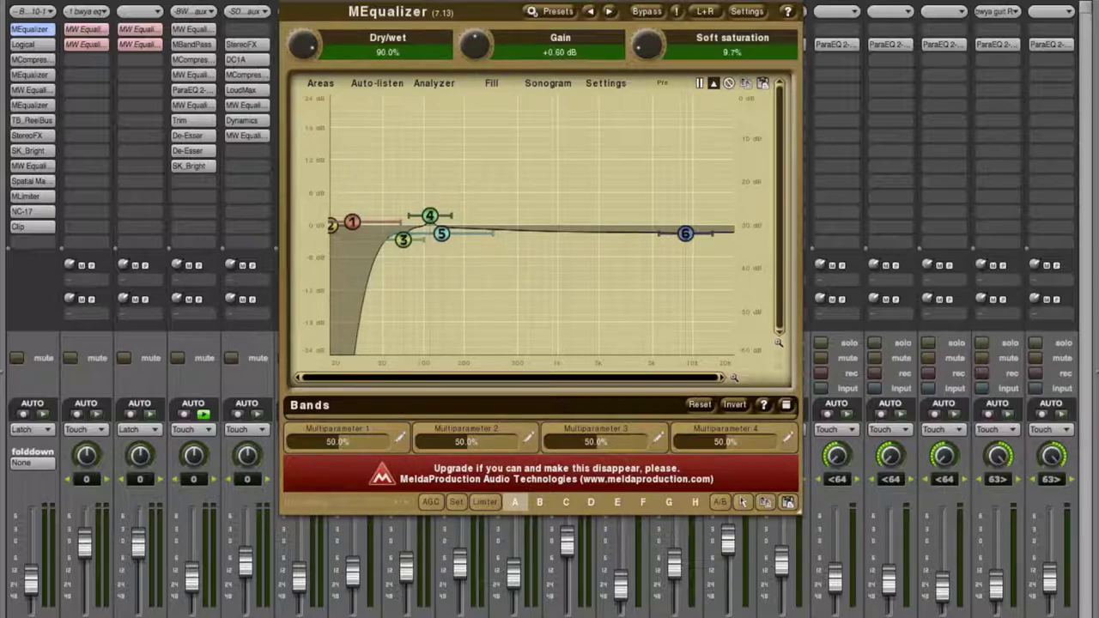
{"action": "left_click", "coordinate": [15, 30]}
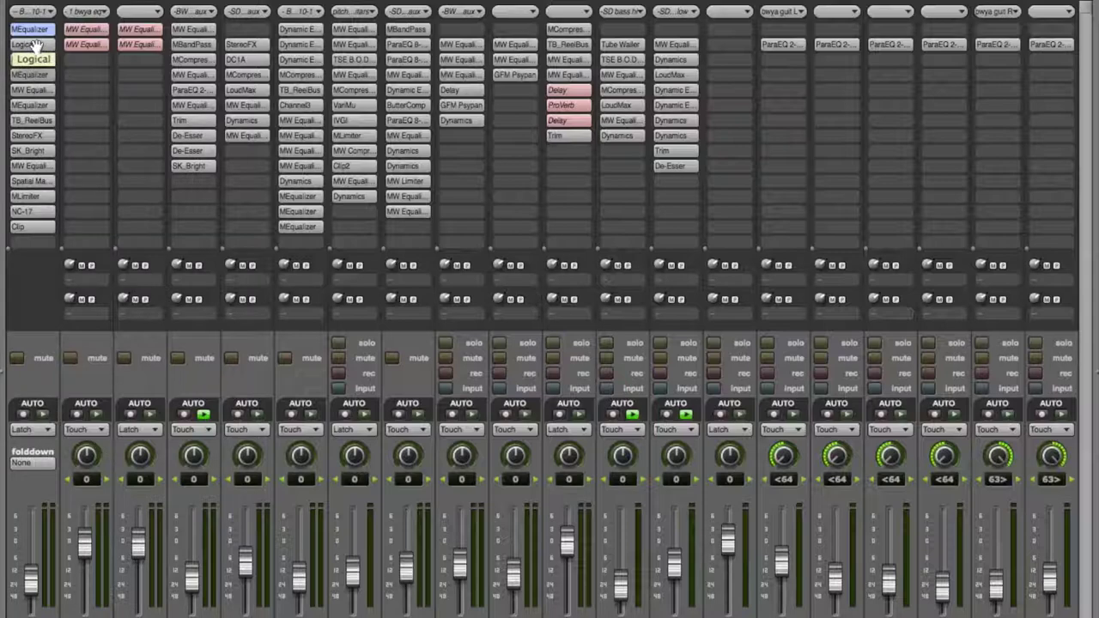
{"action": "left_click", "coordinate": [33, 45]}
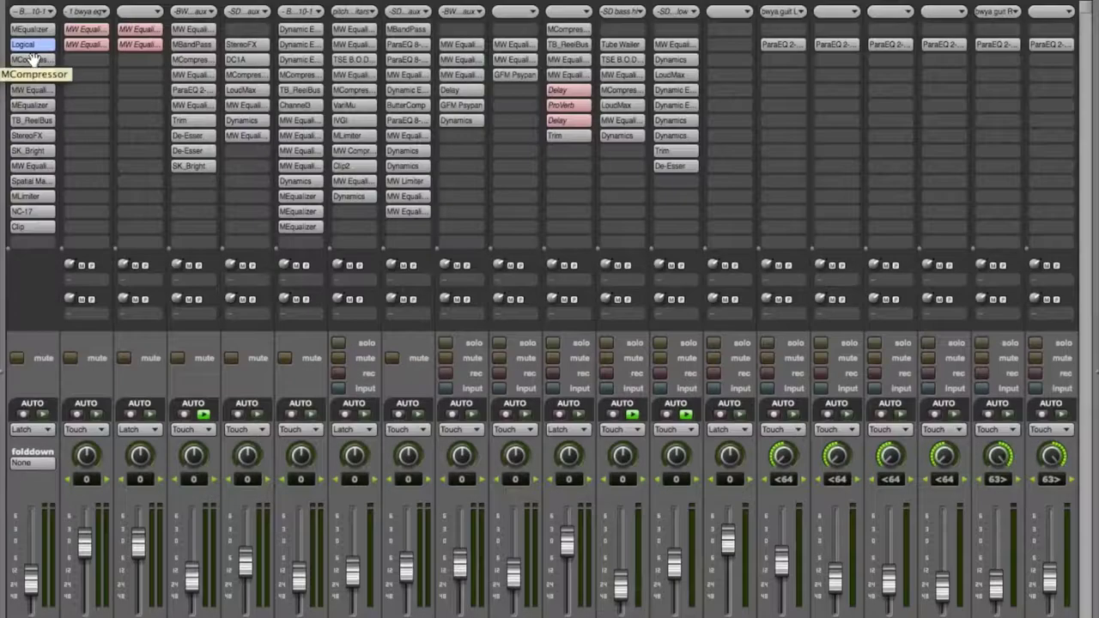
{"action": "left_click", "coordinate": [33, 59]}
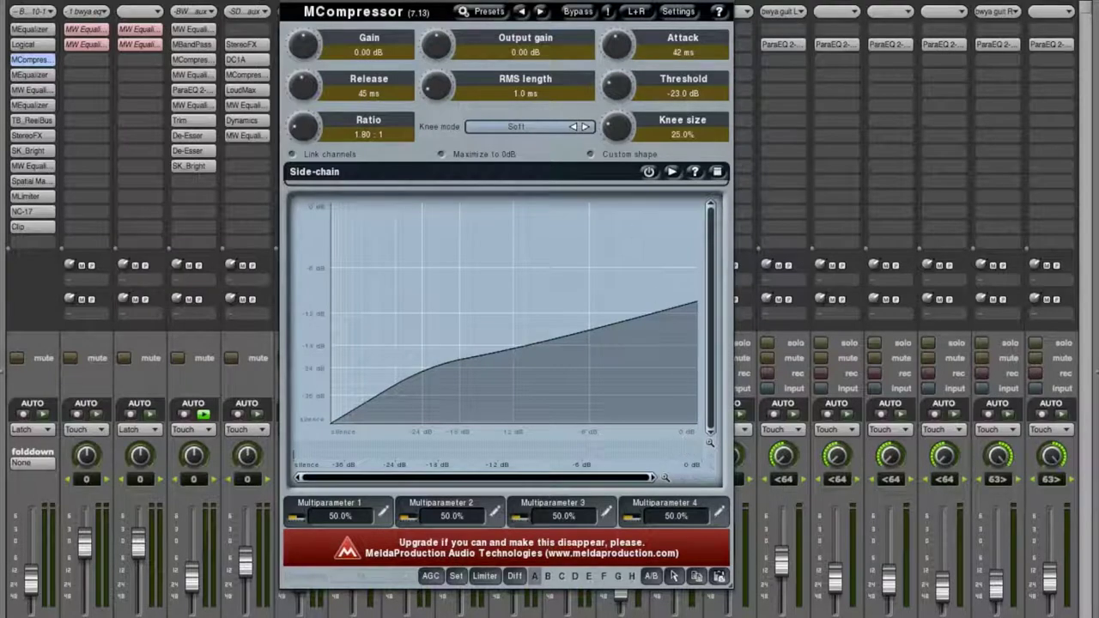
{"action": "key", "text": "super+w"}
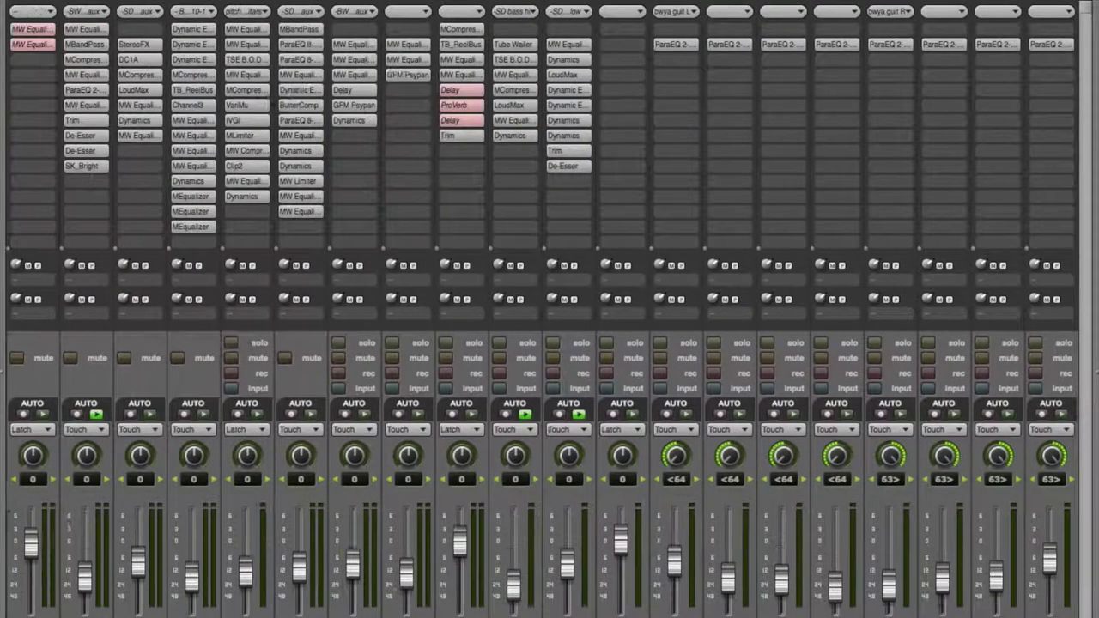
Step: Inspect the TB_ReelBus tape saturation and the MasterWorks EQ below SK_Bright on the master track, closing both plugins
{"action": "scroll", "coordinate": [549, 309], "scroll_direction": "right", "scroll_amount": 5}
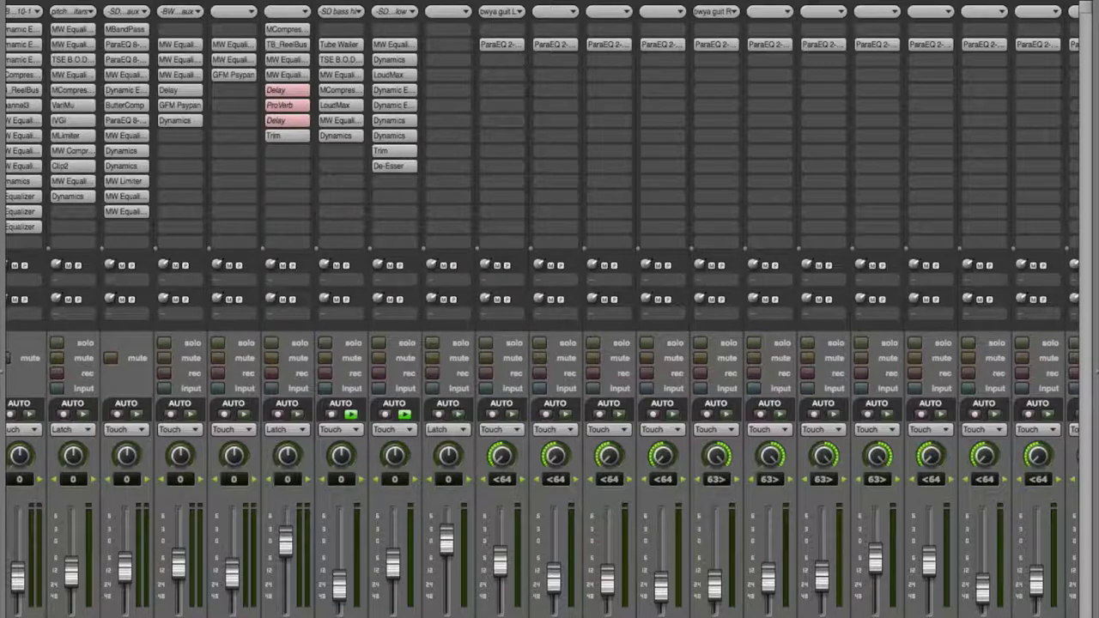
{"action": "scroll", "coordinate": [549, 309], "scroll_direction": "left", "scroll_amount": 5}
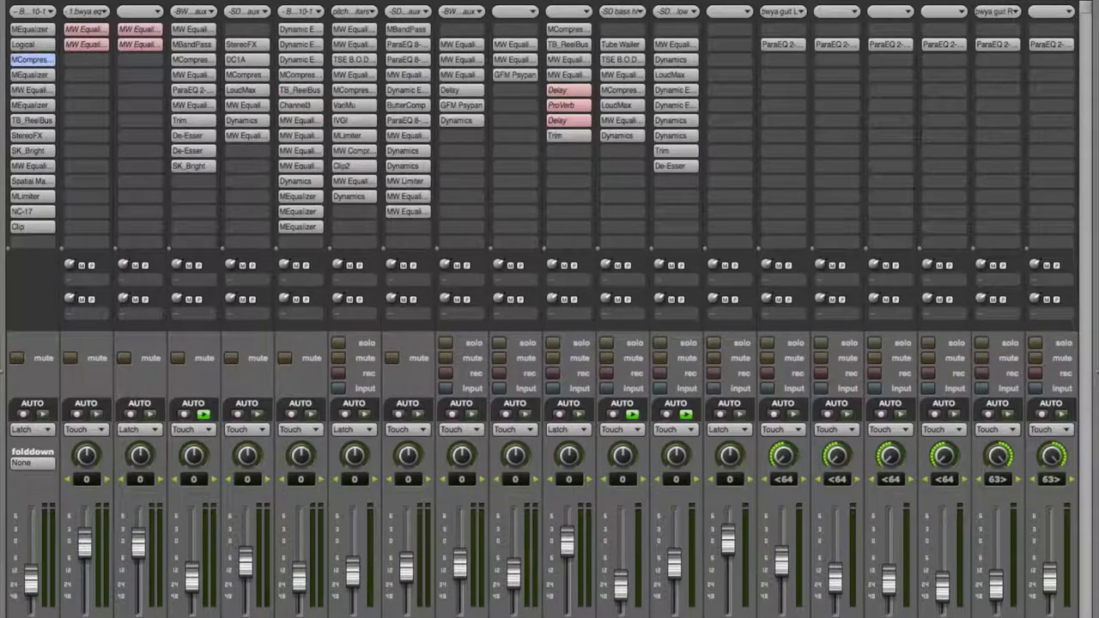
{"action": "left_click", "coordinate": [31, 122]}
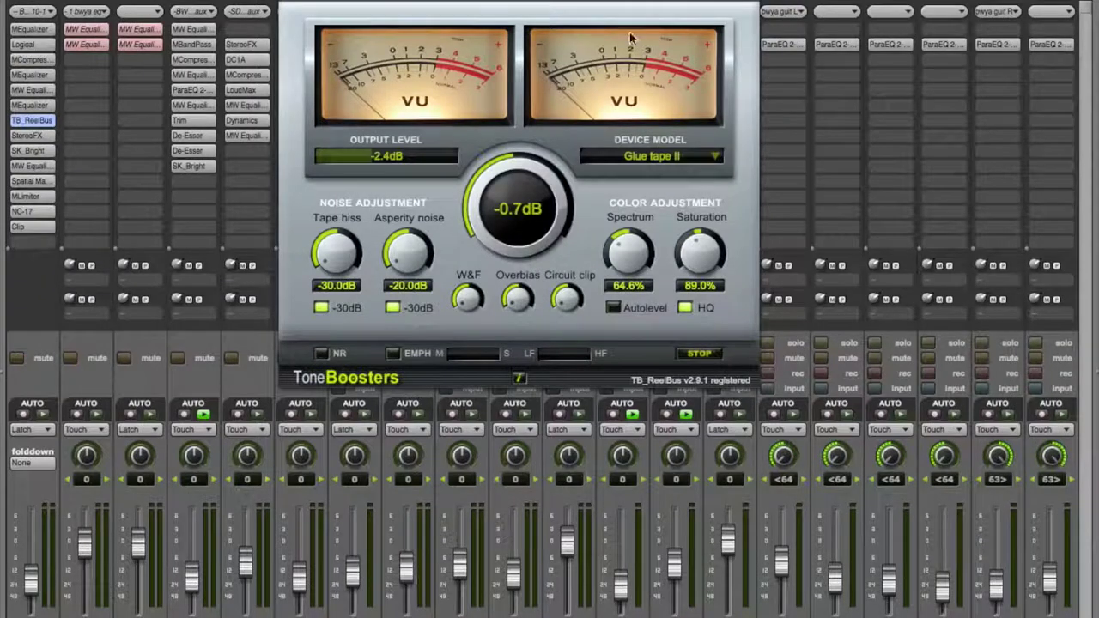
{"action": "key", "text": "super+w"}
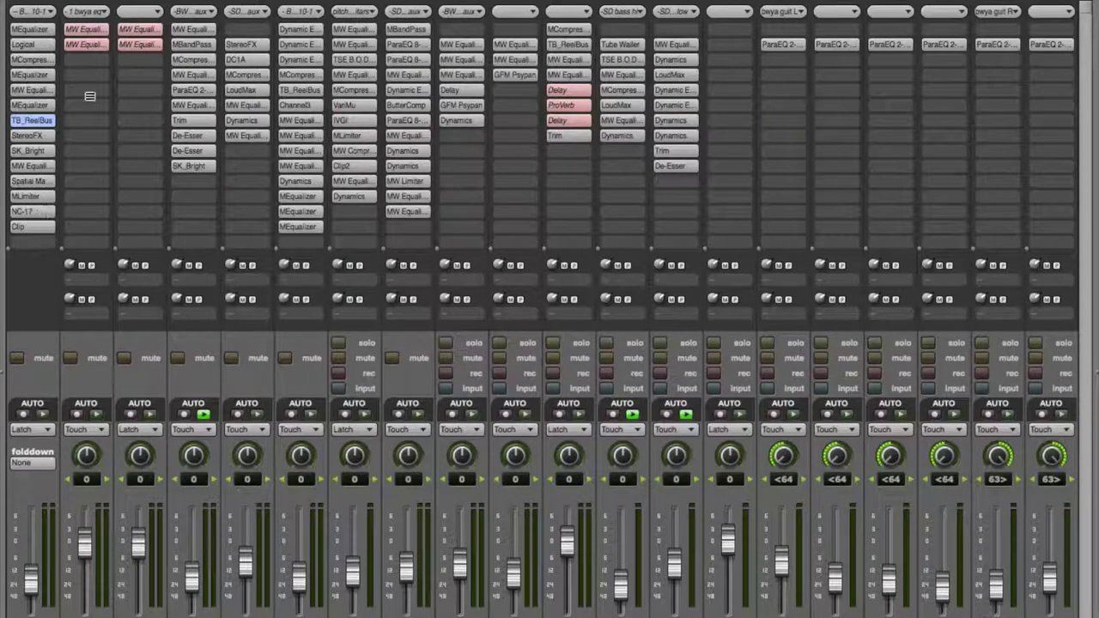
{"action": "left_click", "coordinate": [42, 166]}
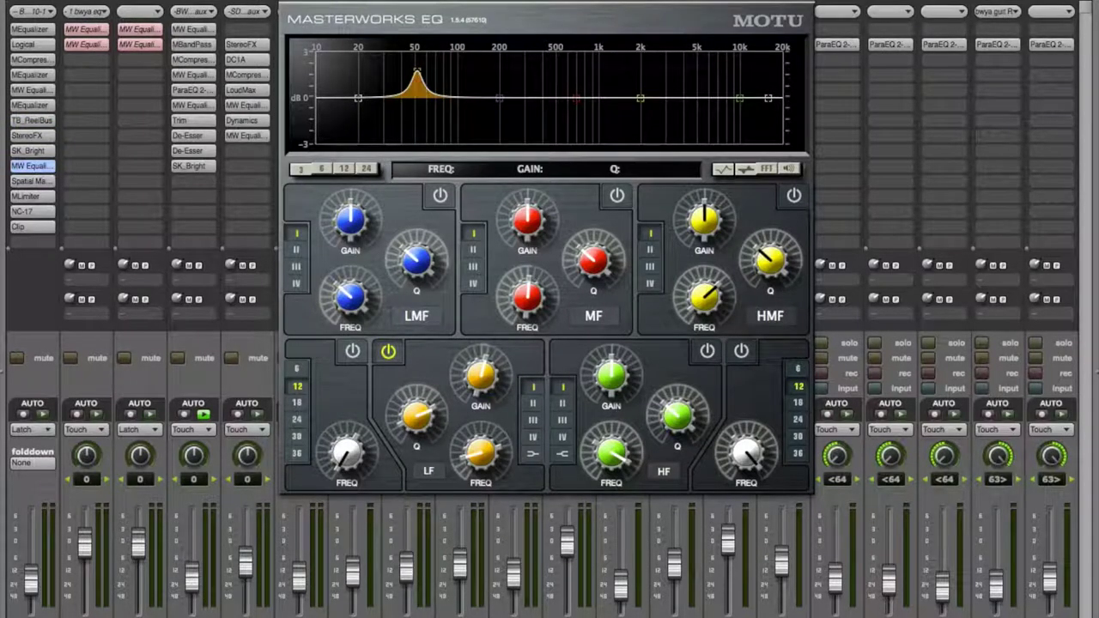
{"action": "key", "text": "super+w"}
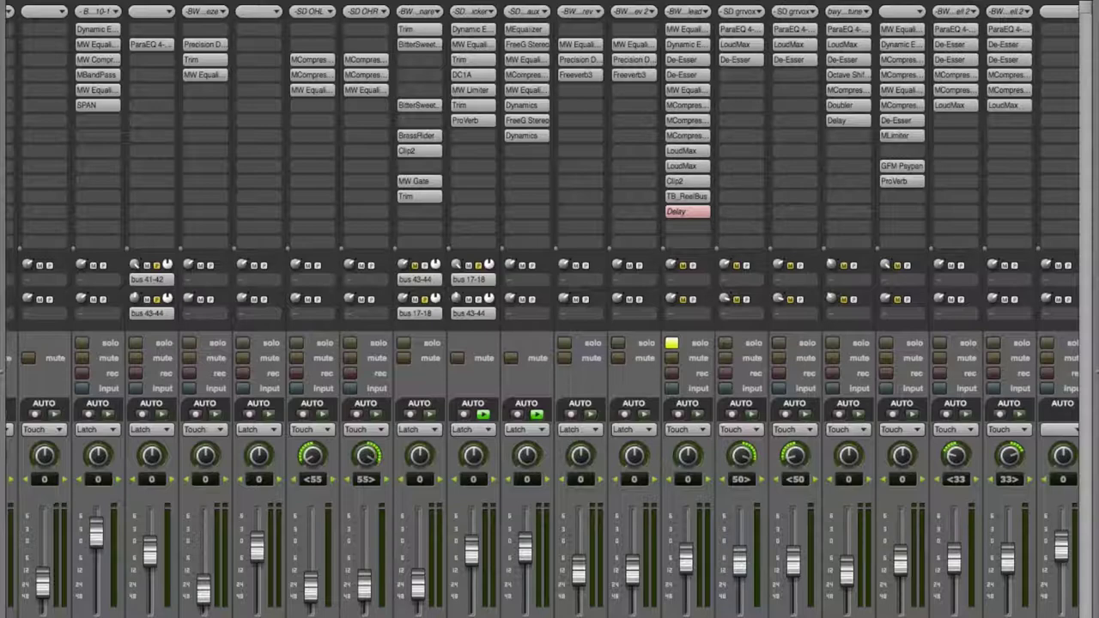
Step: Inspect the MLimiter gain, threshold and even harmonics on the master track, moving its window aside and closing it
{"action": "scroll", "coordinate": [542, 309], "scroll_direction": "left", "scroll_amount": 10}
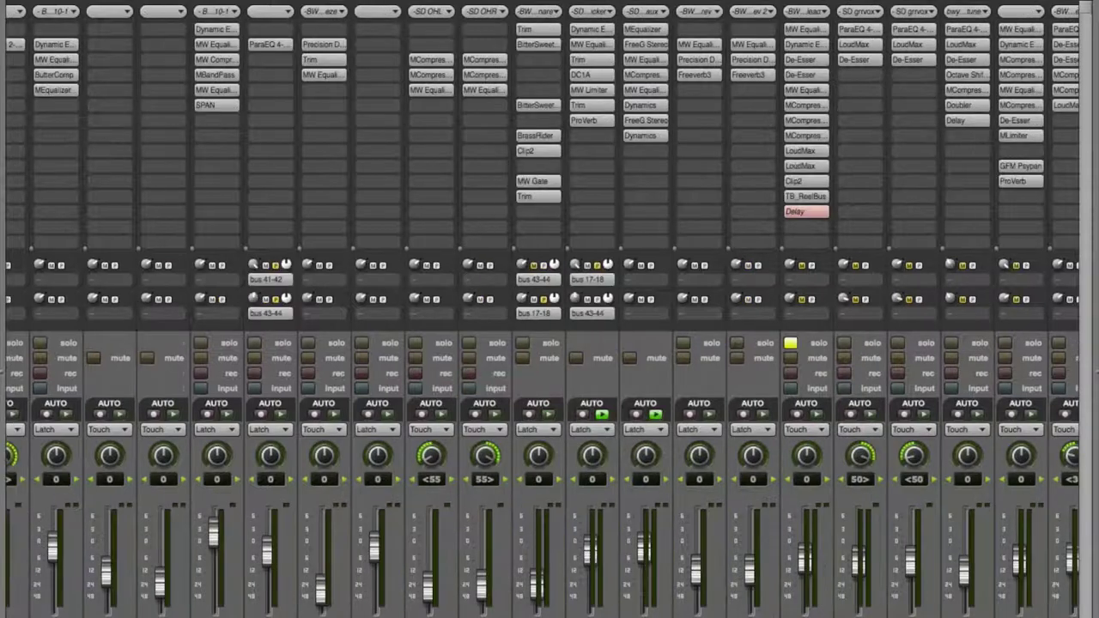
{"action": "scroll", "coordinate": [543, 309], "scroll_direction": "right", "scroll_amount": 10}
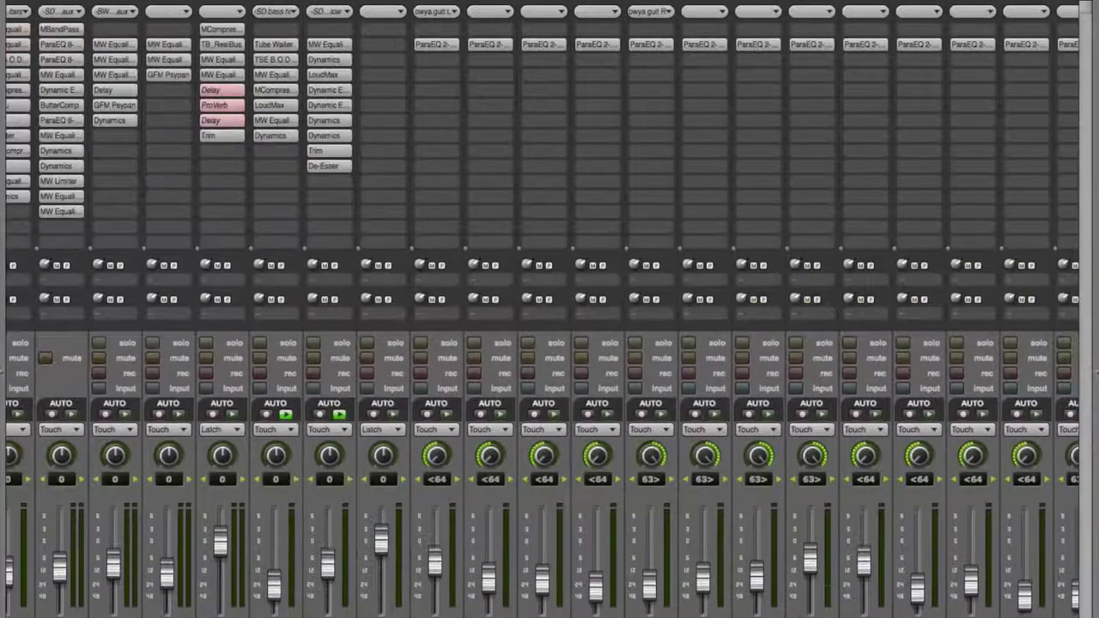
{"action": "scroll", "coordinate": [542, 309], "scroll_direction": "left", "scroll_amount": 10}
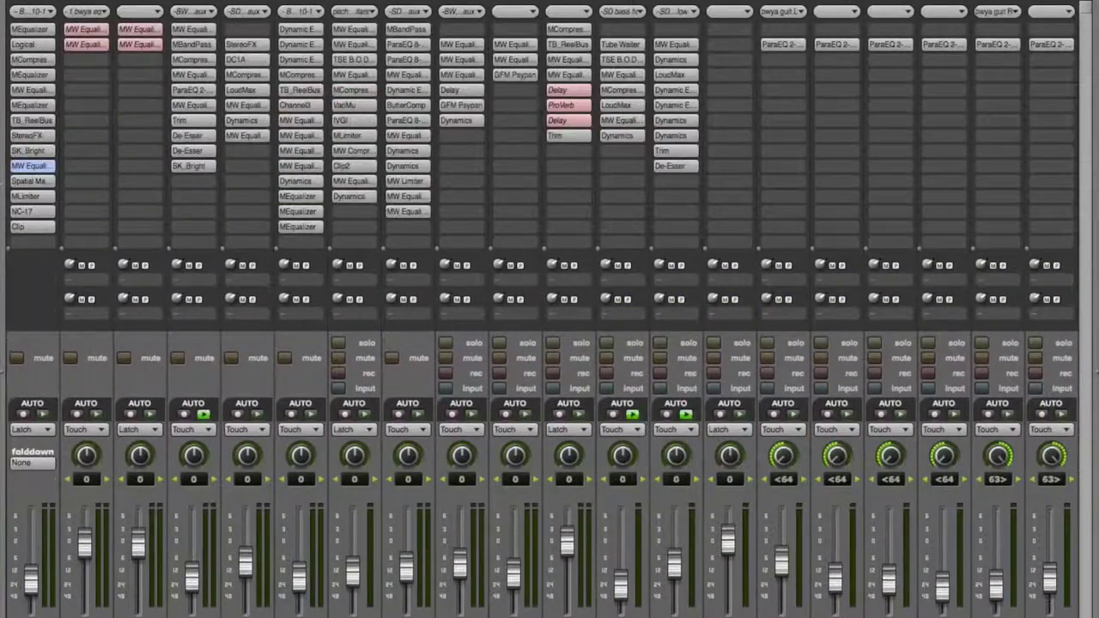
{"action": "left_click", "coordinate": [26, 195]}
{"action": "left_click_drag", "start_coordinate": [394, 8], "coordinate": [129, 56]}
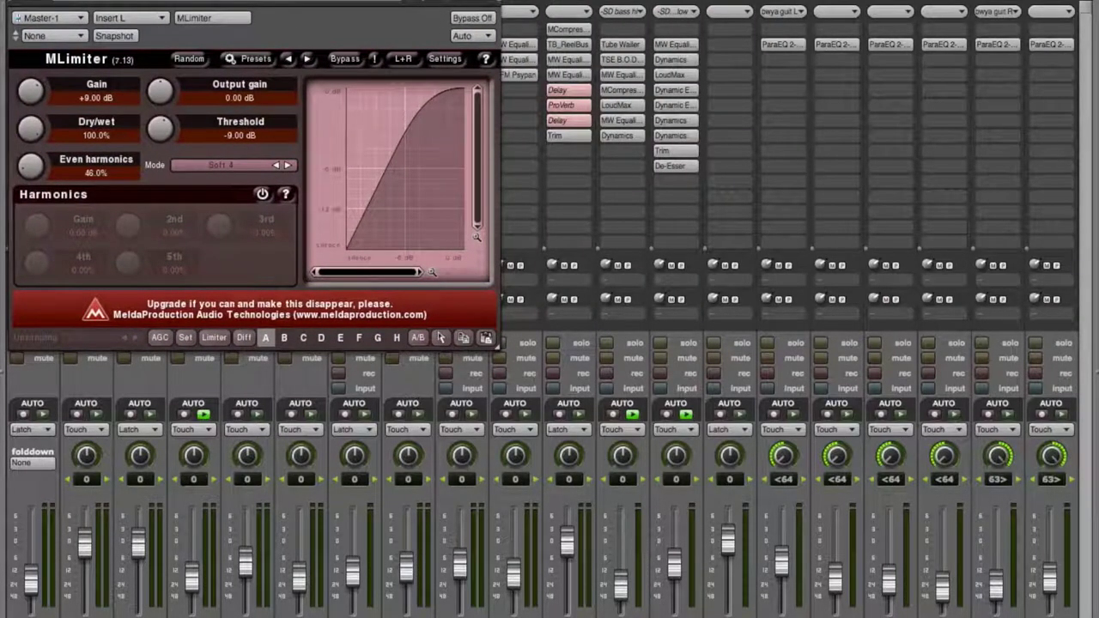
{"action": "left_click_drag", "start_coordinate": [129, 56], "coordinate": [130, 60]}
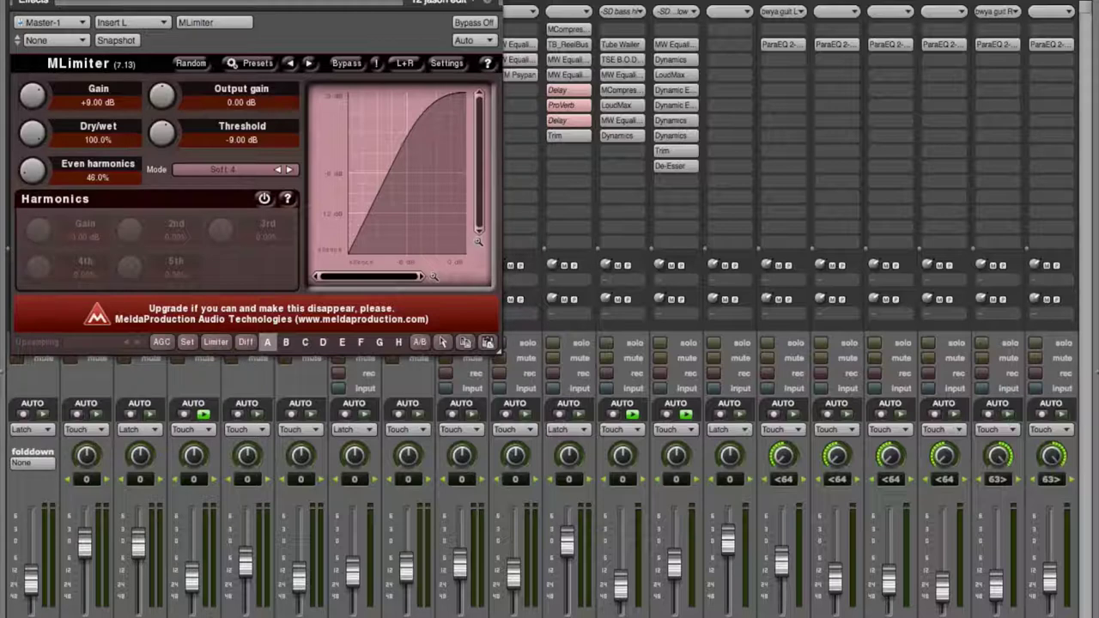
{"action": "key", "text": "super+w"}
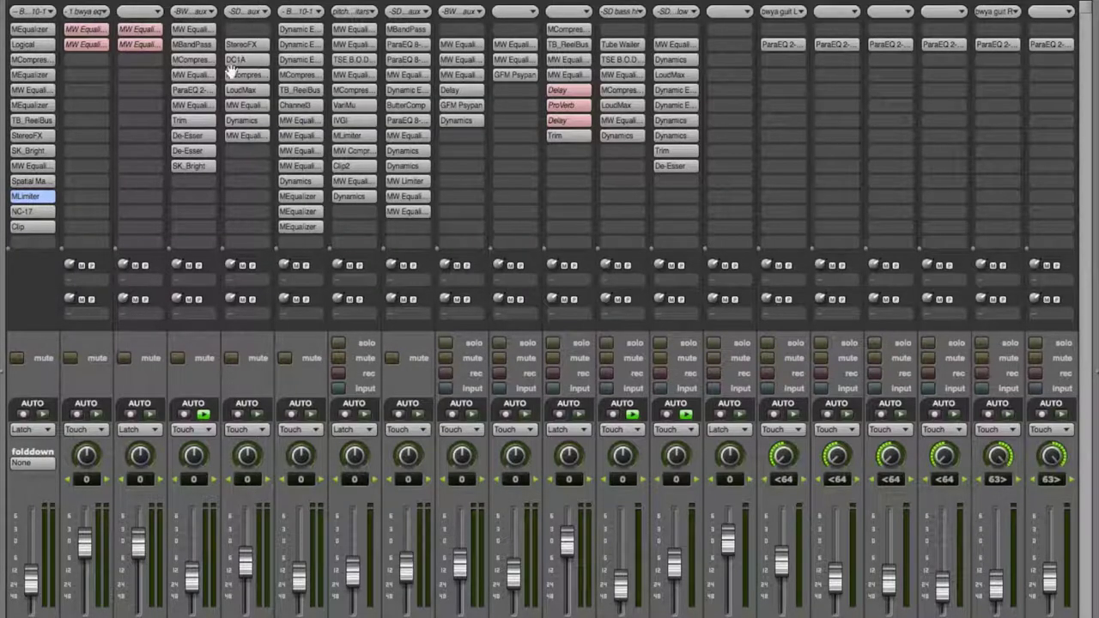
Step: Toggle the MLimiter bypass on the master track and switch the track's mute on and off
{"action": "left_click", "coordinate": [39, 196]}
{"action": "left_click", "coordinate": [463, 23]}
{"action": "left_click", "coordinate": [12, 1]}
{"action": "left_click", "coordinate": [17, 359]}
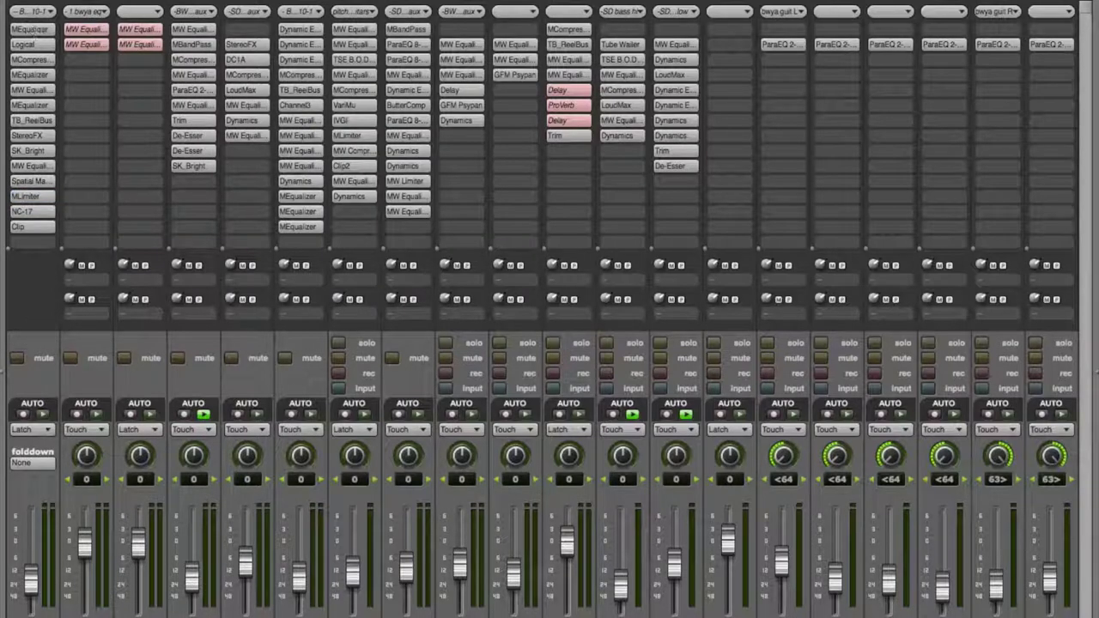
{"action": "left_click", "coordinate": [17, 359]}
{"action": "left_click", "coordinate": [17, 359]}
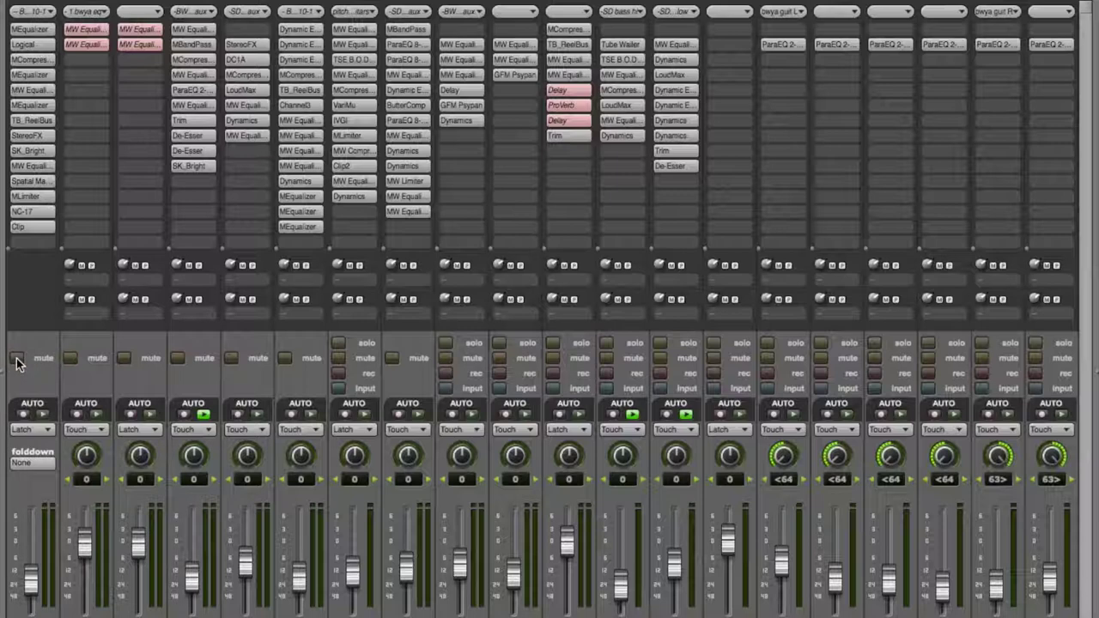